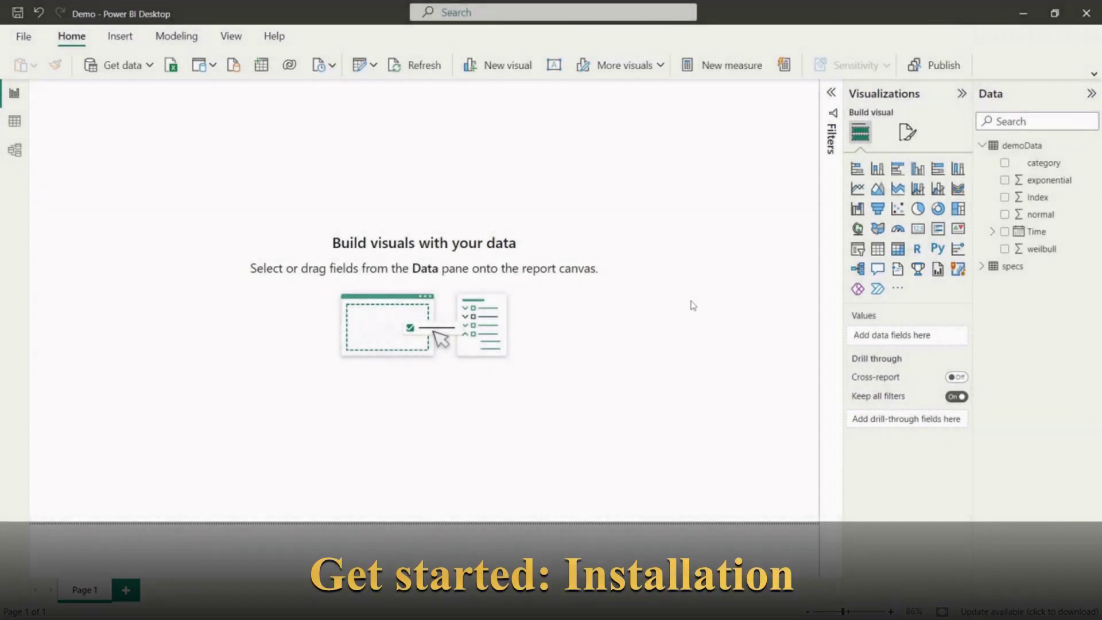
Step: Search the Power BI visuals marketplace for 'SP' and open the SPC_Visual details page
{"action": "left_click", "coordinate": [898, 290]}
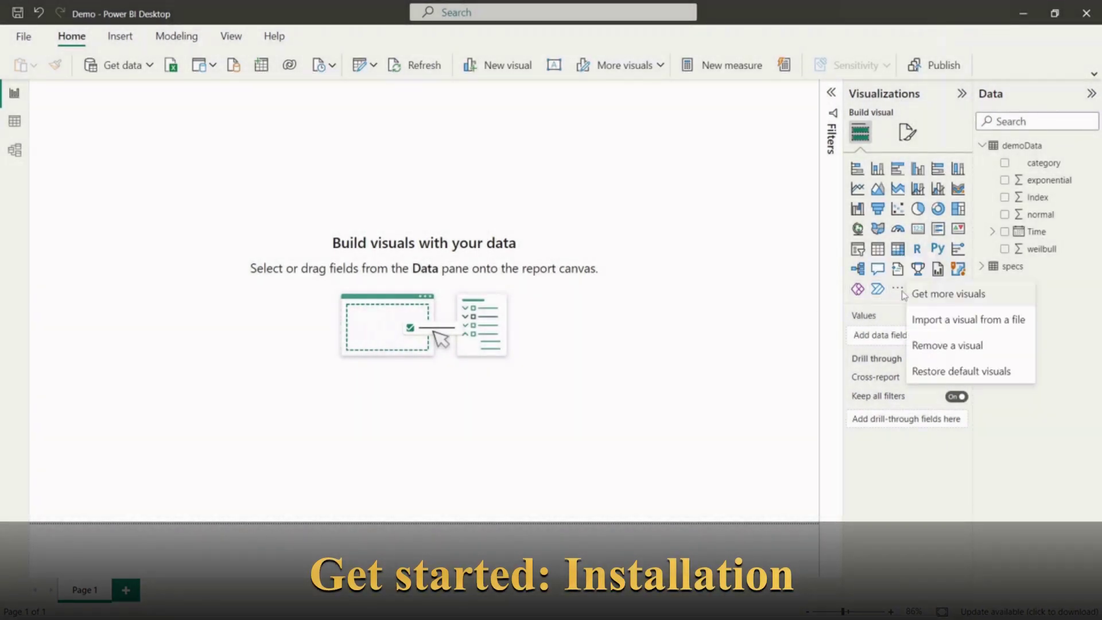
{"action": "left_click", "coordinate": [950, 295]}
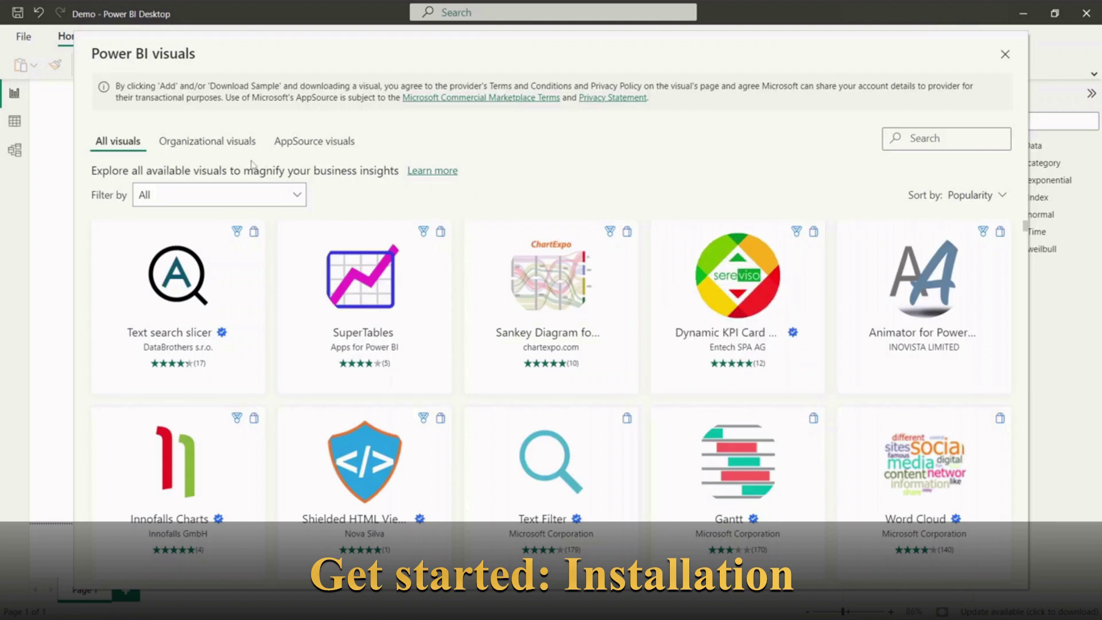
{"action": "left_click", "coordinate": [924, 141]}
{"action": "type", "text": "SPC"}
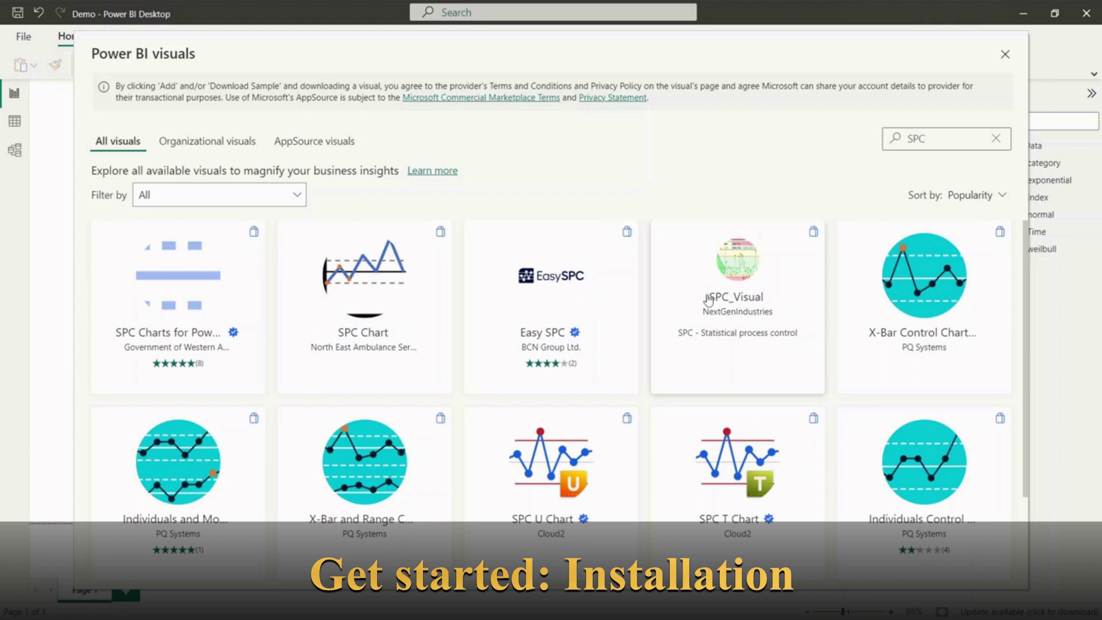
{"action": "left_click", "coordinate": [710, 299]}
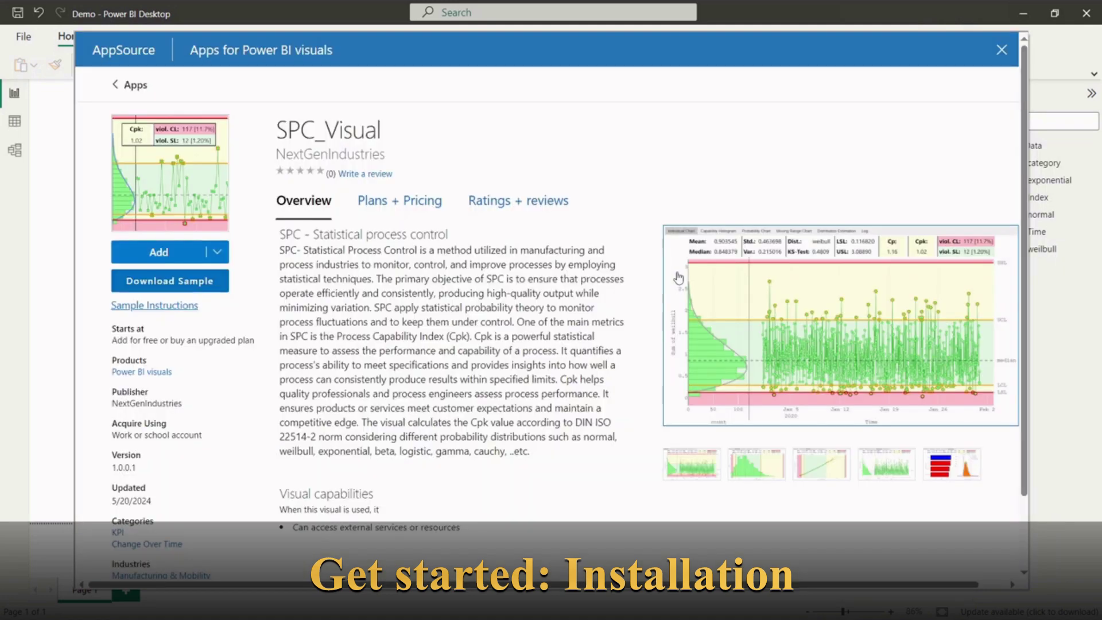
Step: Add SPC_Visual by NextGenIndustries to the report and confirm the successful import
{"action": "left_click", "coordinate": [180, 254]}
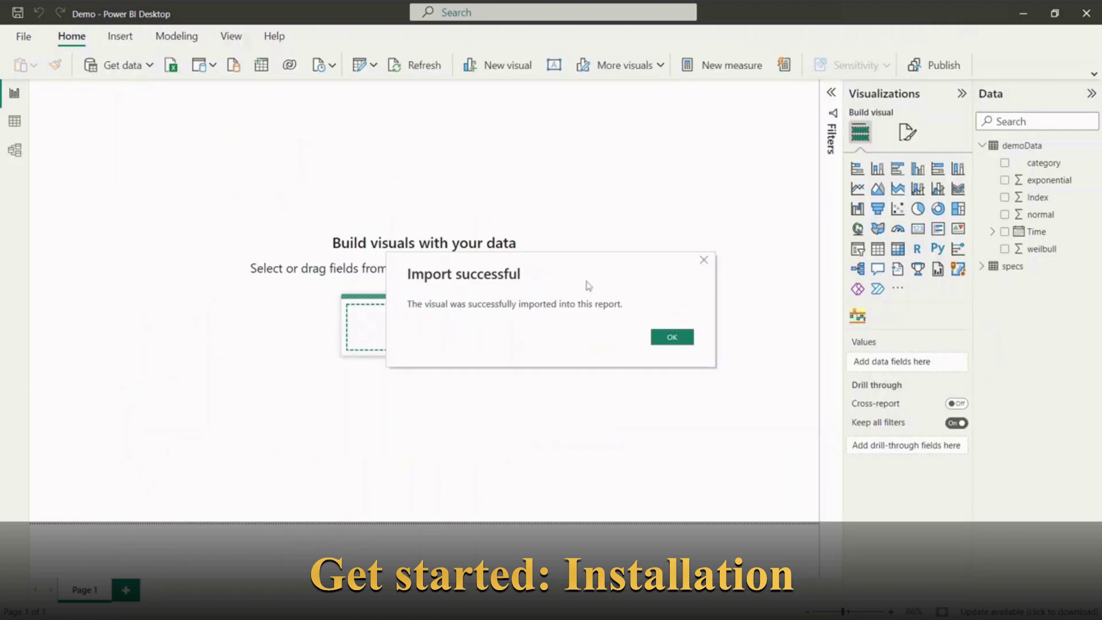
{"action": "left_click", "coordinate": [676, 342]}
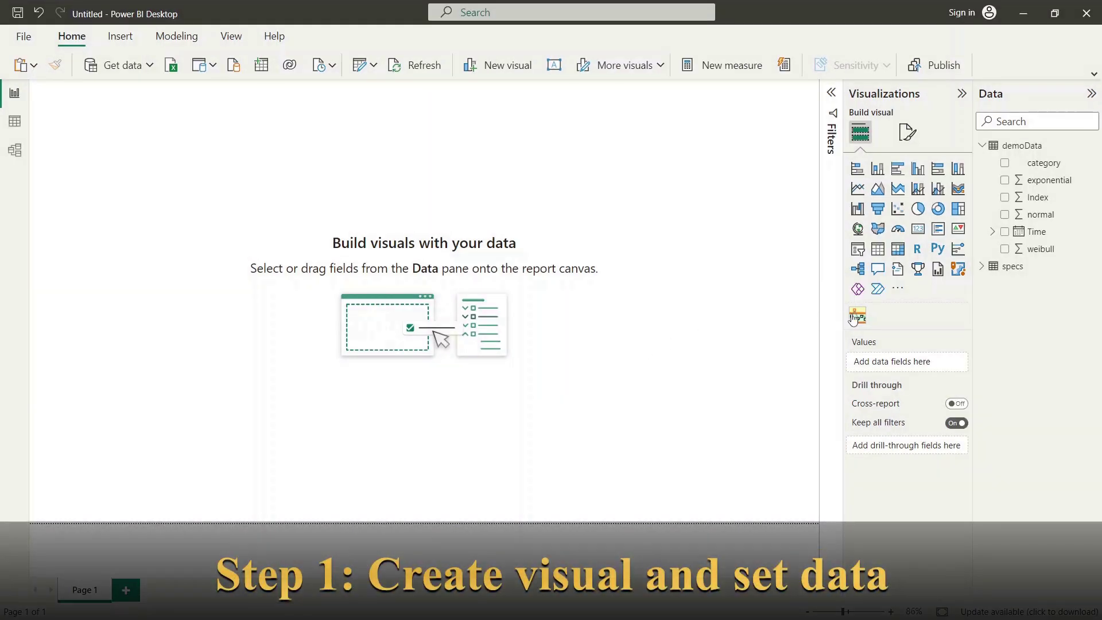
Step: Place a large SPC_Visual on the page with Time as timestamp and weibull as values
{"action": "left_click", "coordinate": [856, 317]}
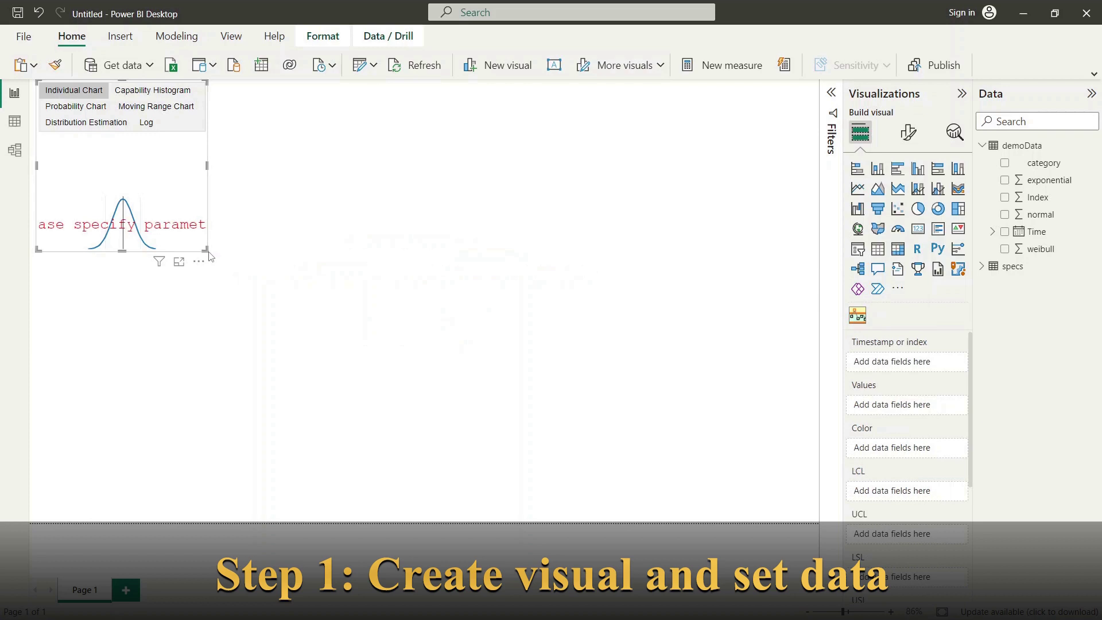
{"action": "left_click_drag", "start_coordinate": [207, 250], "coordinate": [681, 455]}
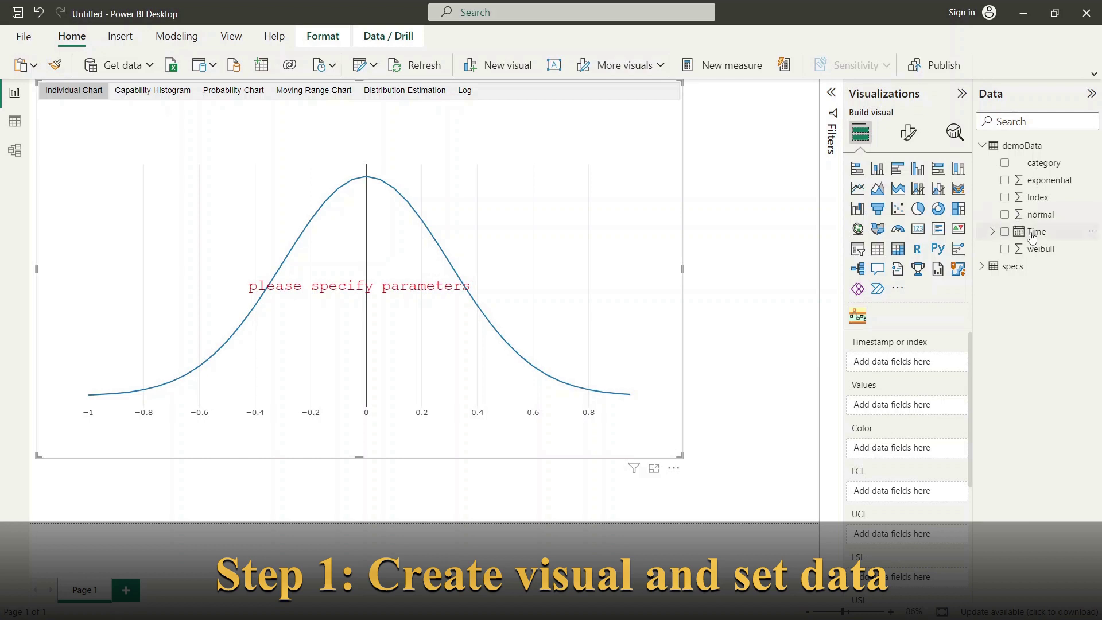
{"action": "left_click_drag", "start_coordinate": [1032, 237], "coordinate": [914, 367]}
{"action": "left_click_drag", "start_coordinate": [1044, 254], "coordinate": [913, 416]}
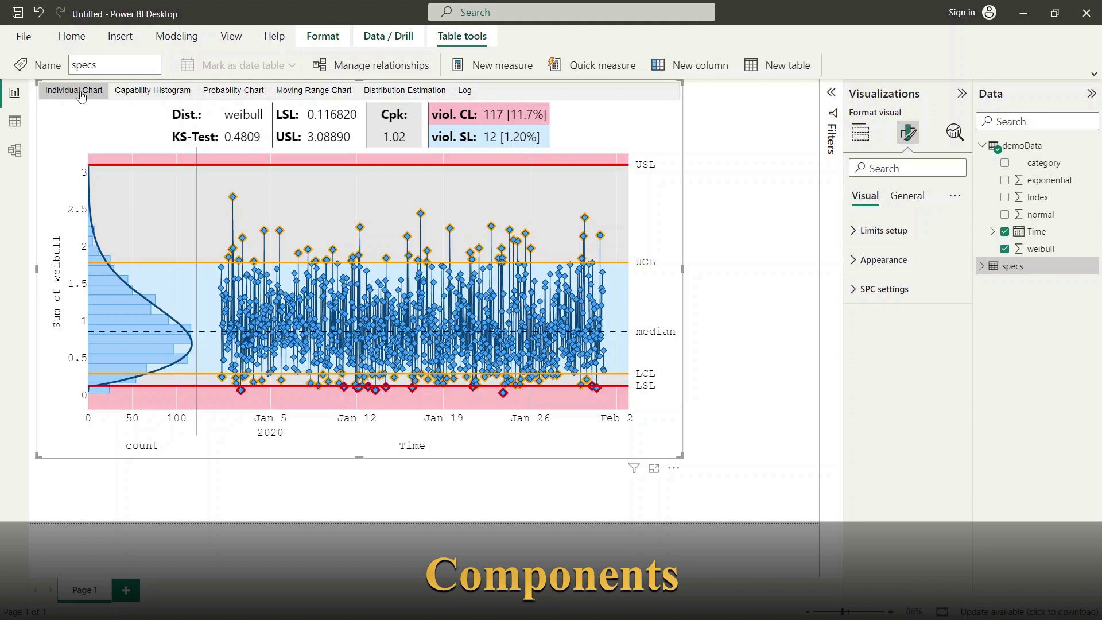
{"action": "left_click", "coordinate": [79, 92]}
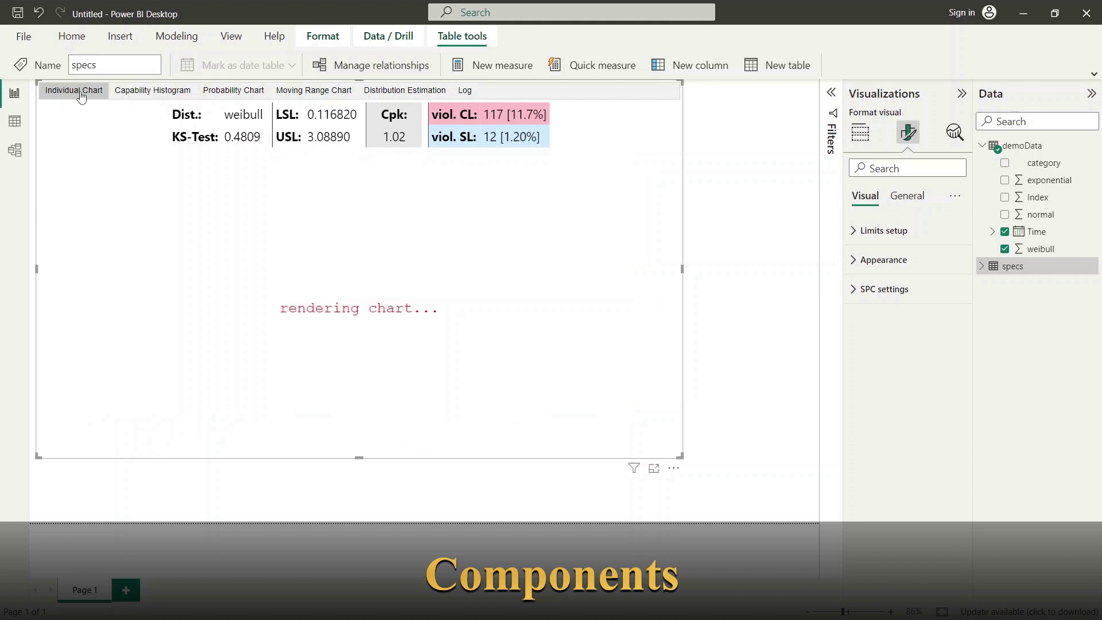
{"action": "left_click", "coordinate": [144, 94]}
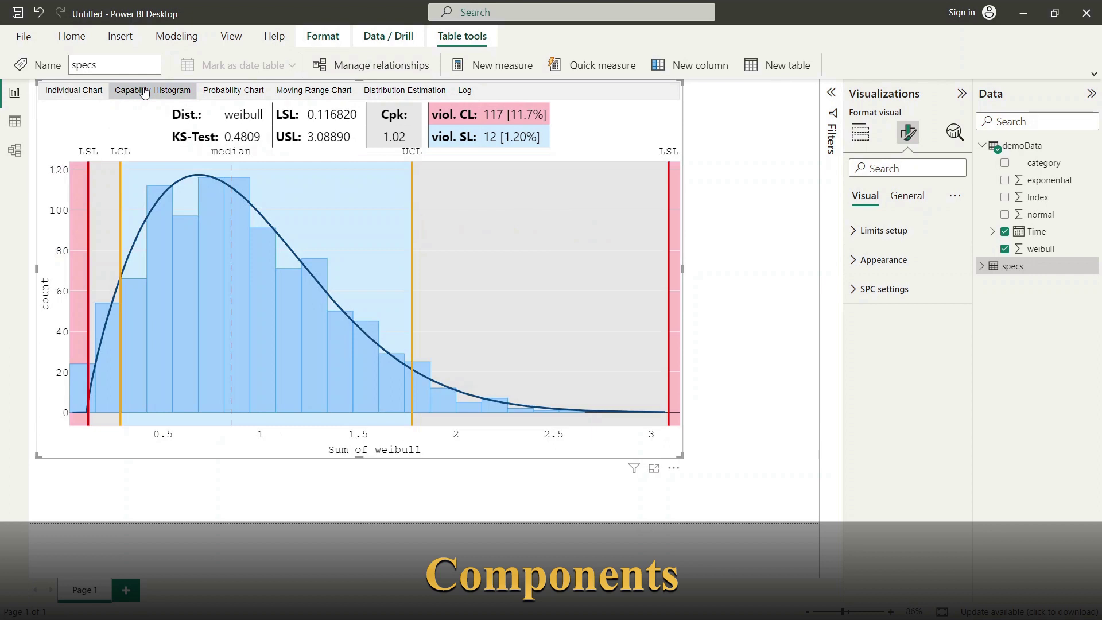
{"action": "left_click", "coordinate": [219, 94]}
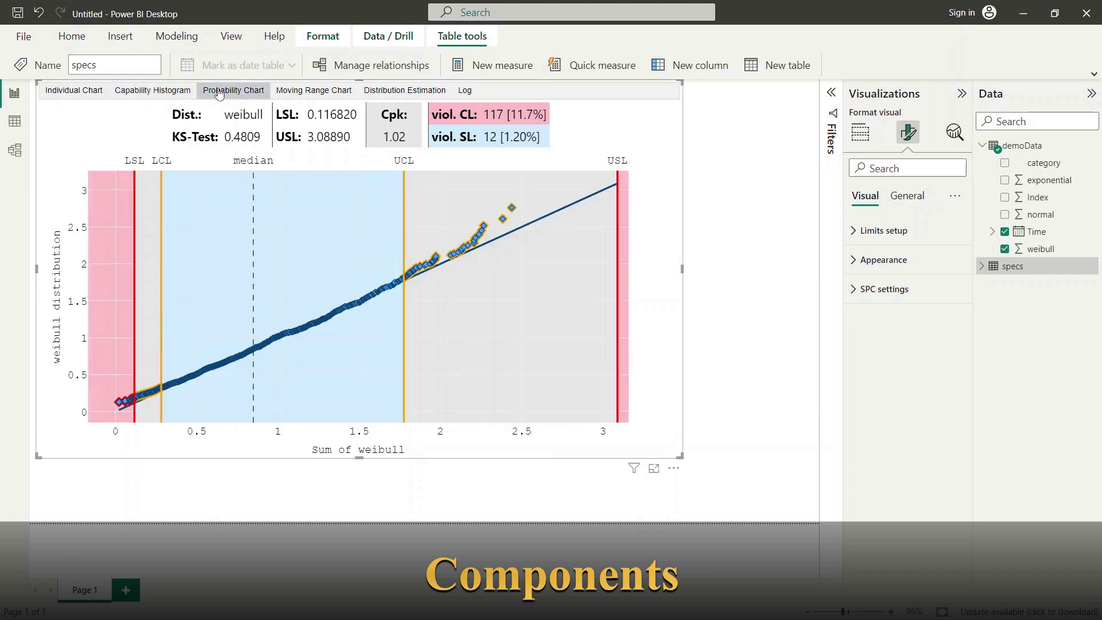
{"action": "left_click", "coordinate": [320, 93]}
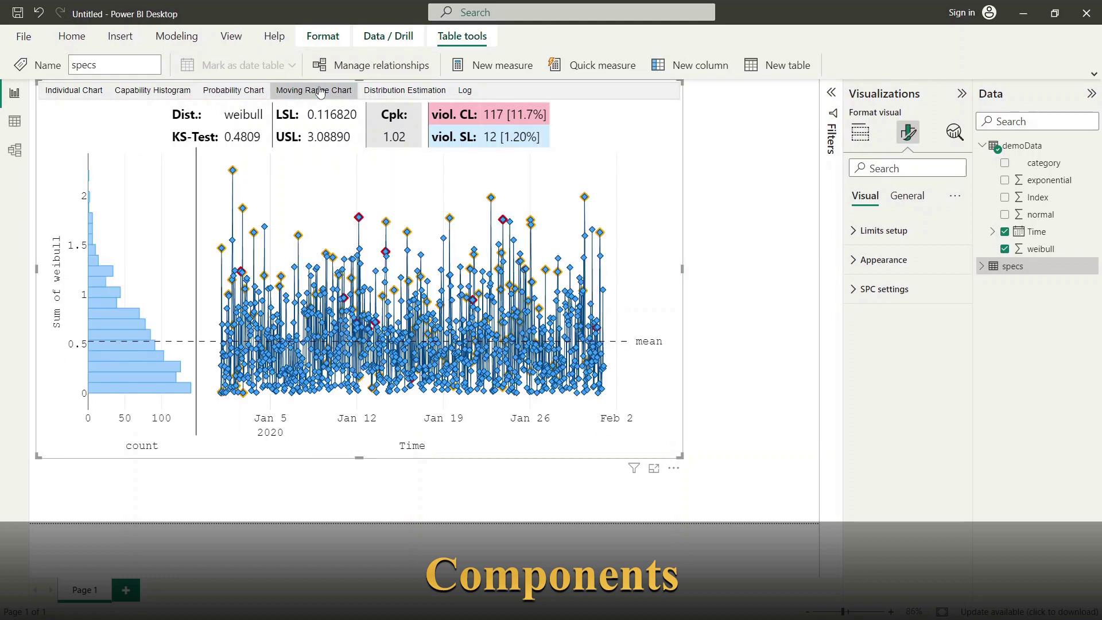
{"action": "left_click", "coordinate": [399, 93]}
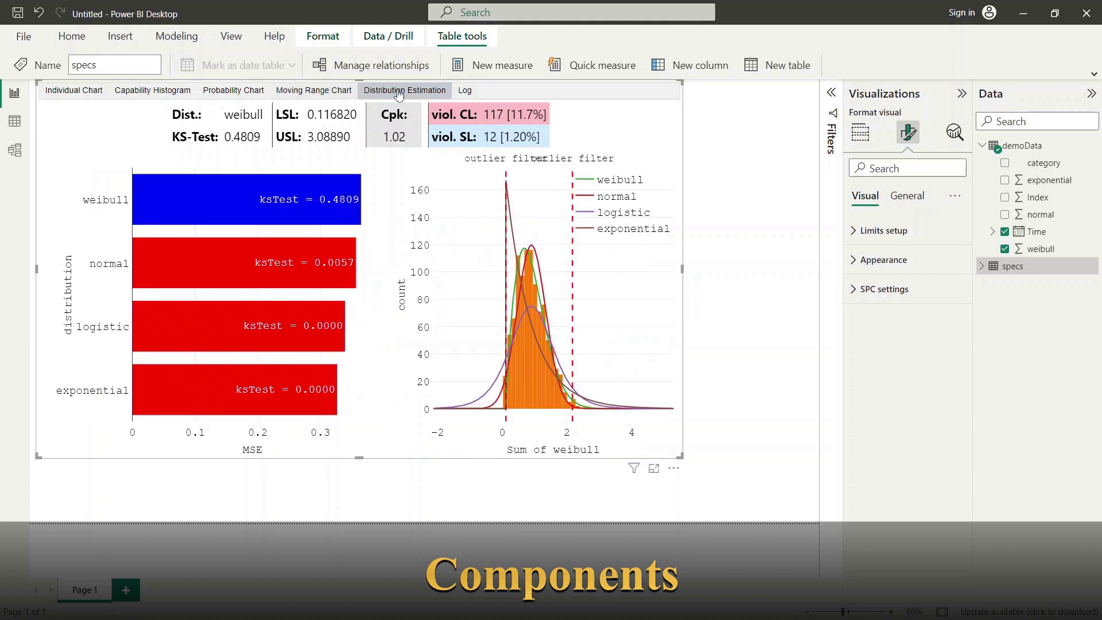
{"action": "left_click", "coordinate": [475, 95]}
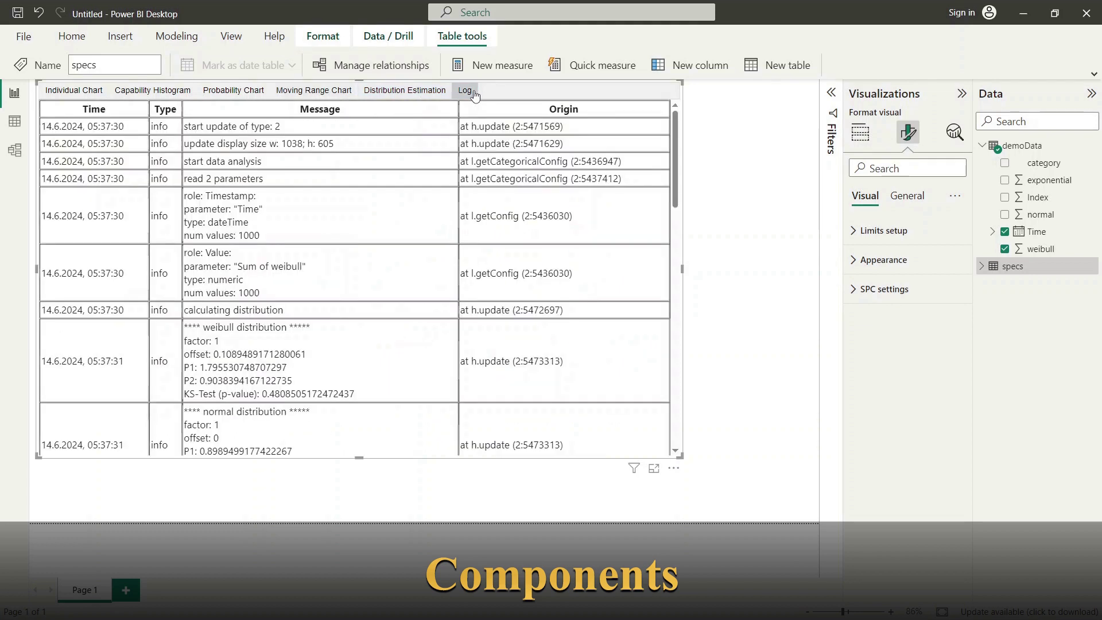
{"action": "left_click_drag", "start_coordinate": [679, 138], "coordinate": [707, 120]}
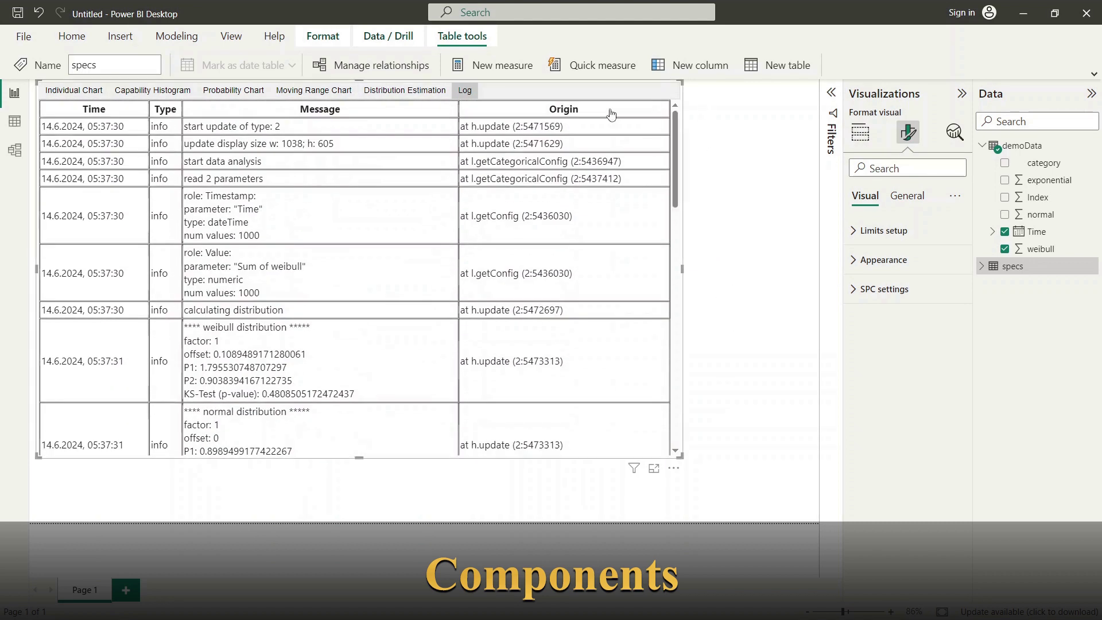
{"action": "left_click", "coordinate": [89, 96]}
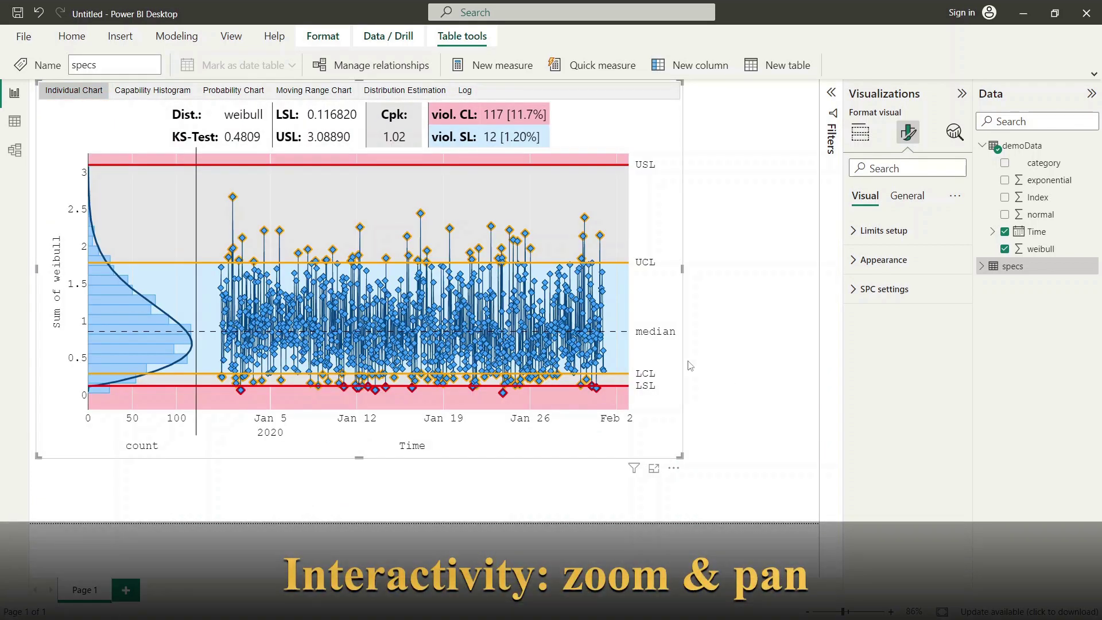
Step: Box-zoom into mid-January dates, then values 1.15–1.6, resetting to the full range after each
{"action": "left_click_drag", "start_coordinate": [404, 296], "coordinate": [461, 299]}
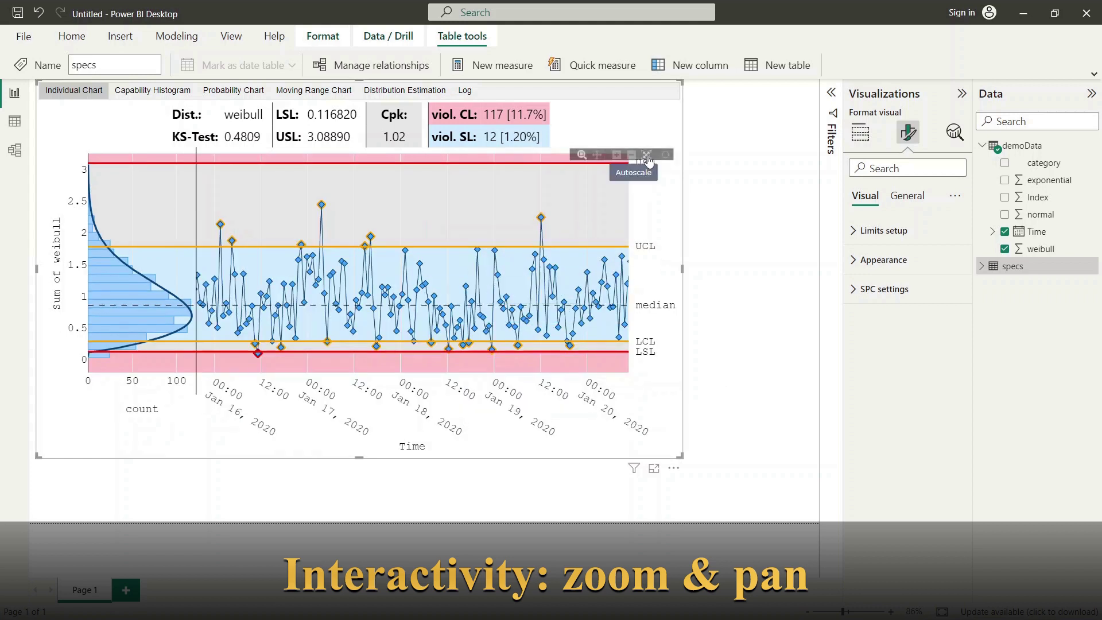
{"action": "left_click", "coordinate": [647, 157]}
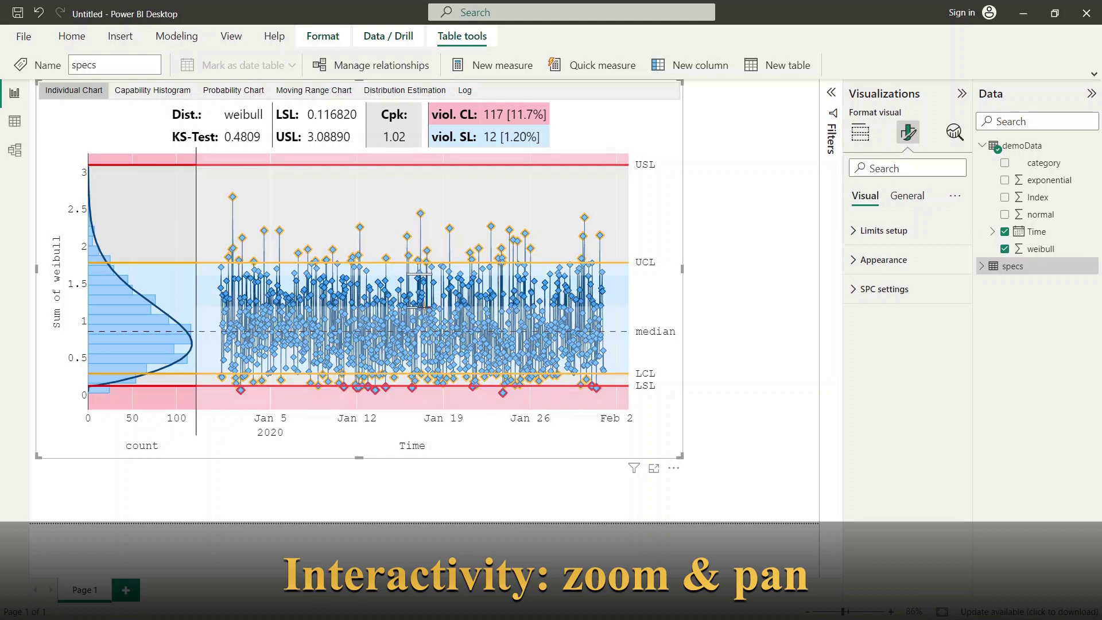
{"action": "left_click_drag", "start_coordinate": [420, 307], "coordinate": [419, 309]}
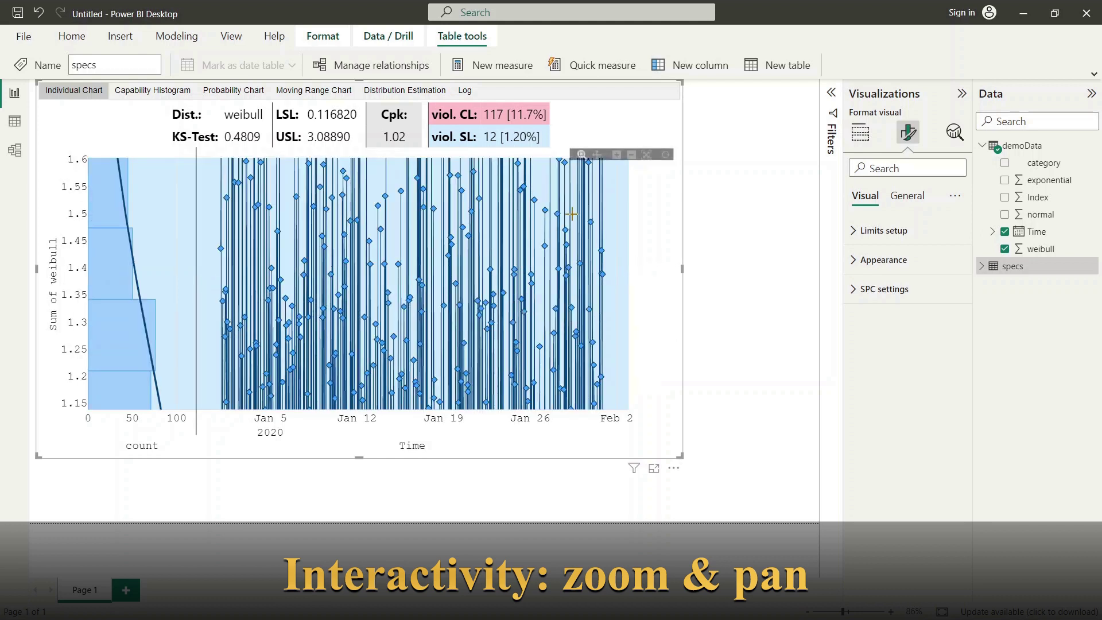
{"action": "left_click", "coordinate": [646, 157]}
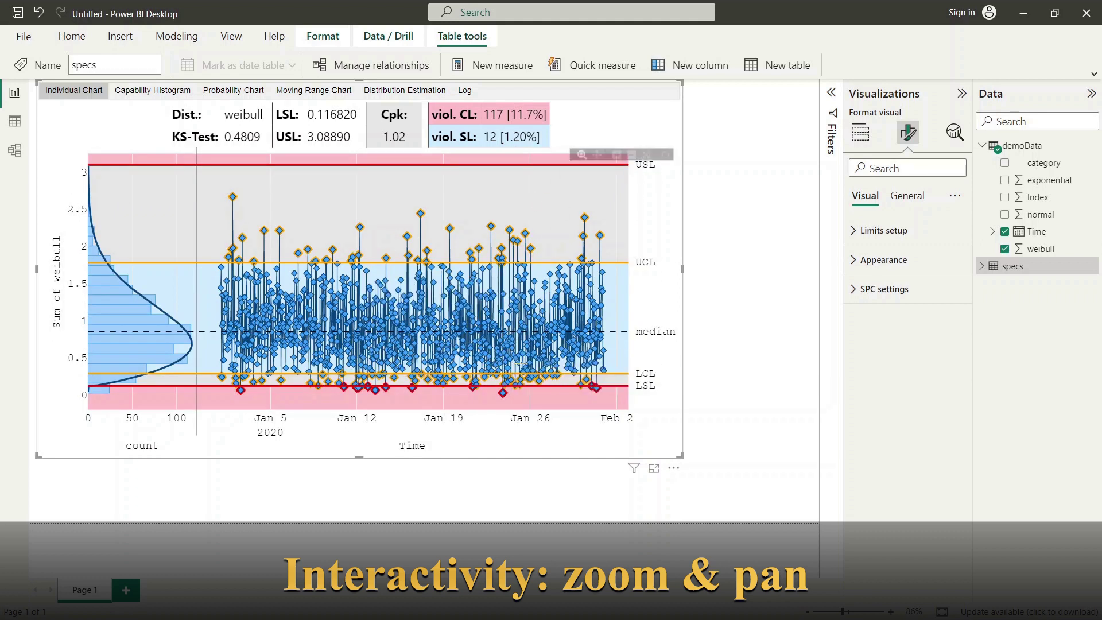
Step: Pan the time and value axes, reset, then zoom out and back in on the chart
{"action": "left_click_drag", "start_coordinate": [482, 418], "coordinate": [429, 413]}
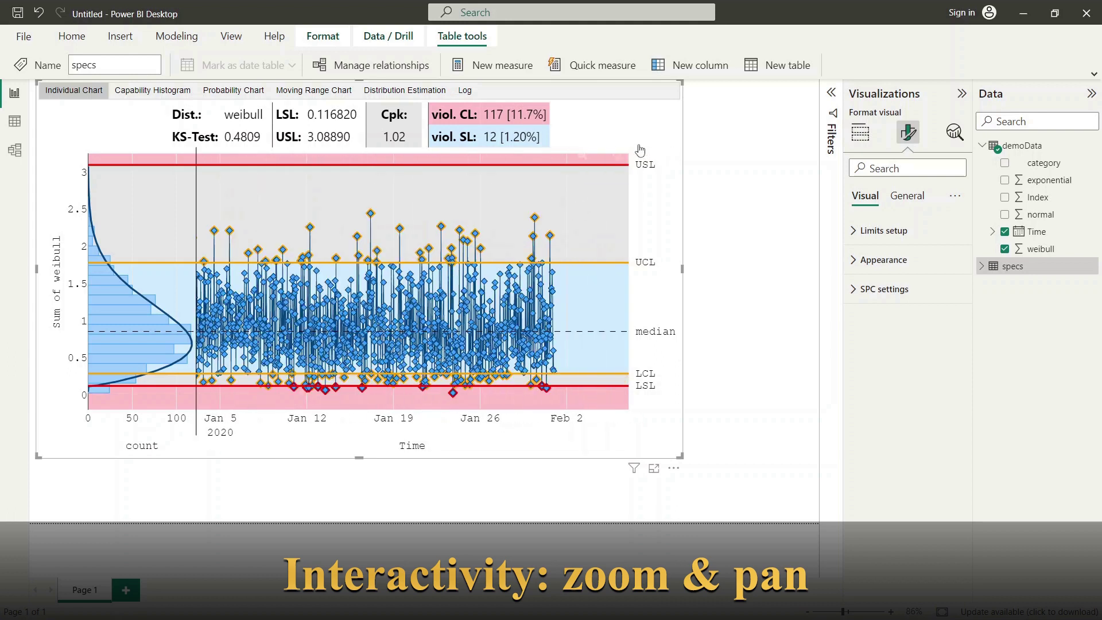
{"action": "left_click", "coordinate": [647, 154]}
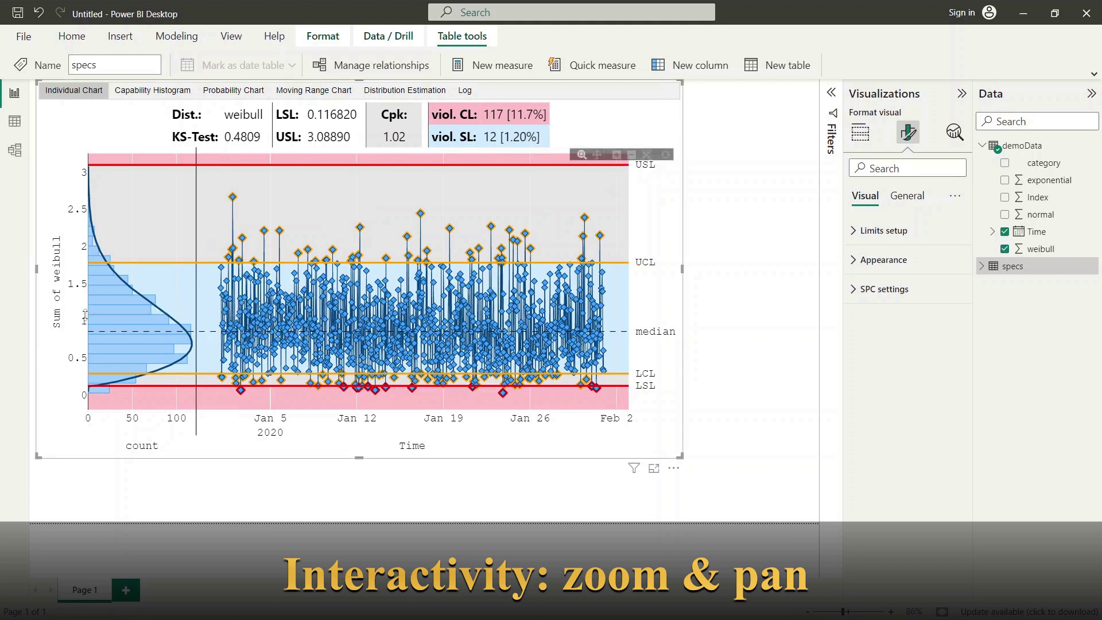
{"action": "left_click_drag", "start_coordinate": [83, 319], "coordinate": [79, 376]}
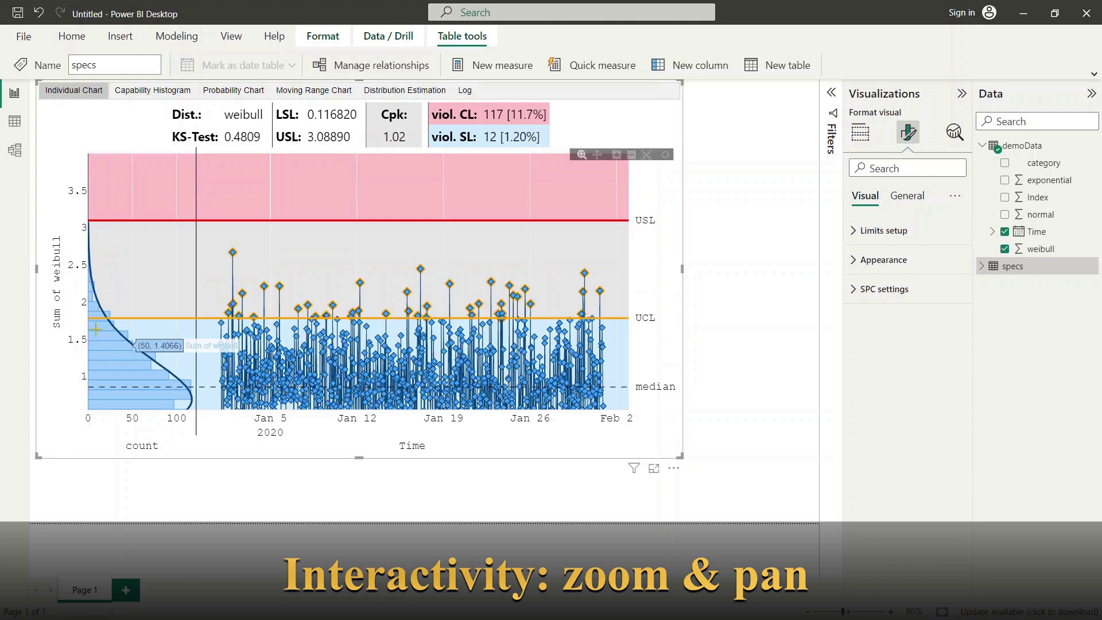
{"action": "left_click", "coordinate": [647, 156]}
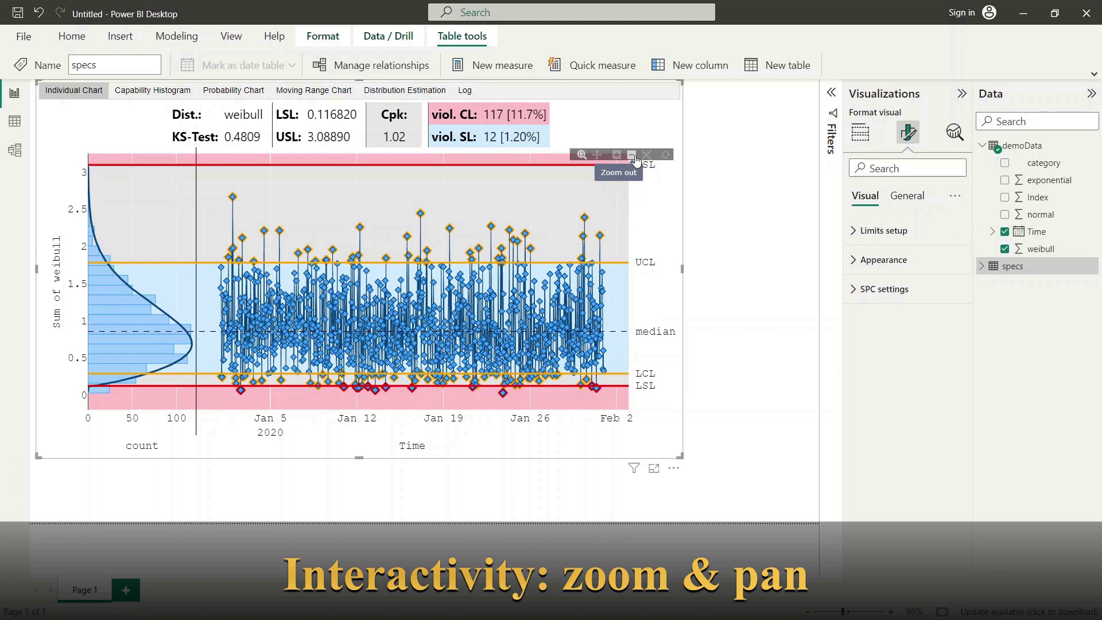
{"action": "left_click", "coordinate": [632, 156]}
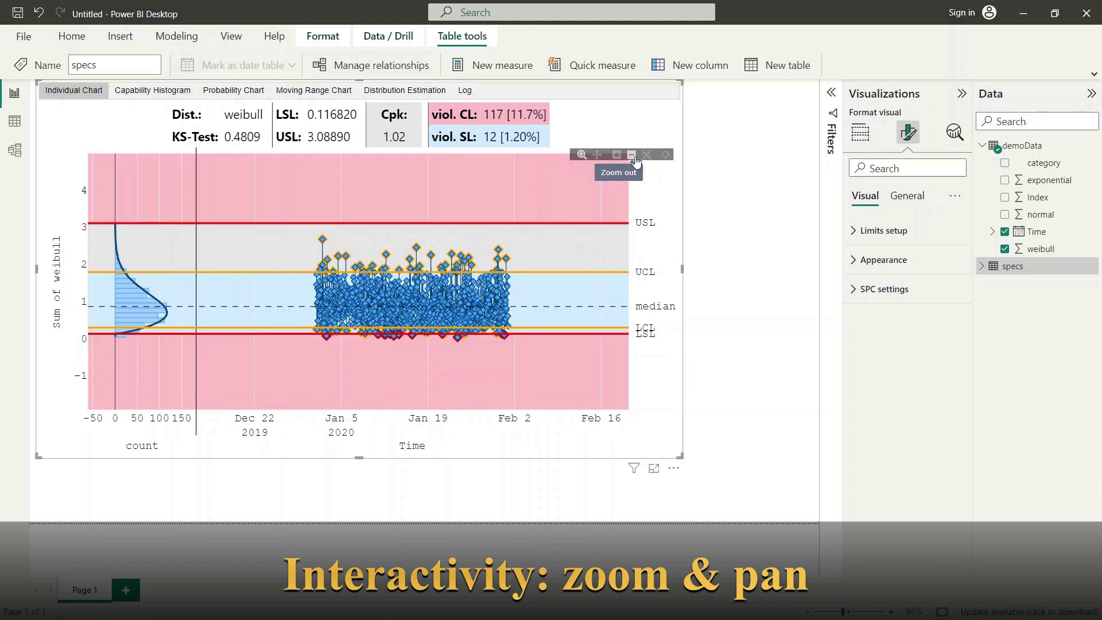
{"action": "left_click", "coordinate": [617, 156]}
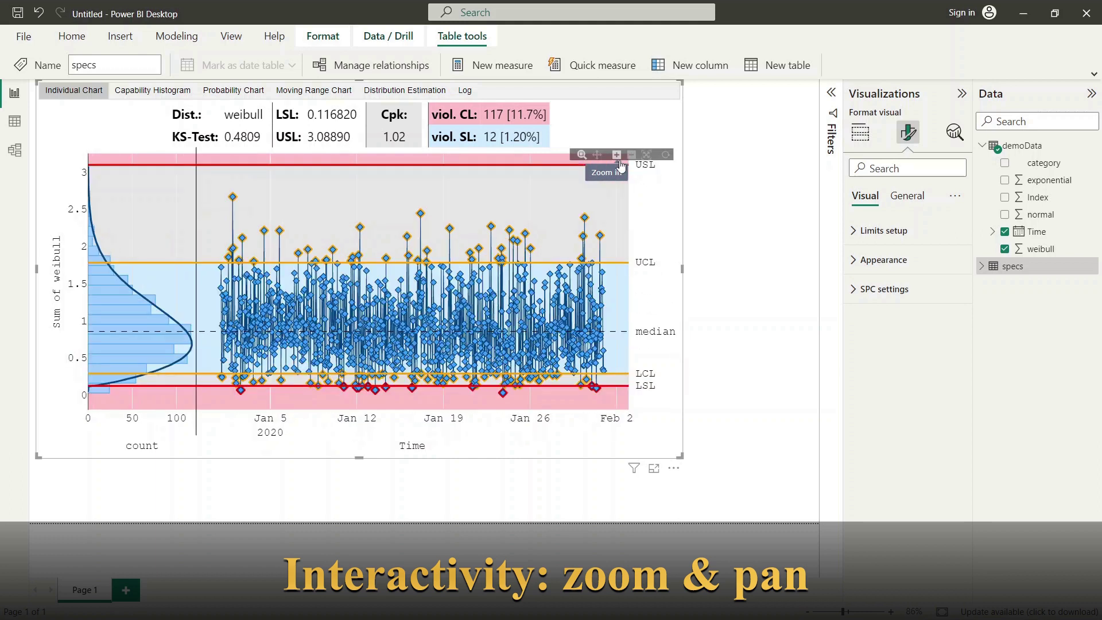
{"action": "left_click", "coordinate": [617, 155]}
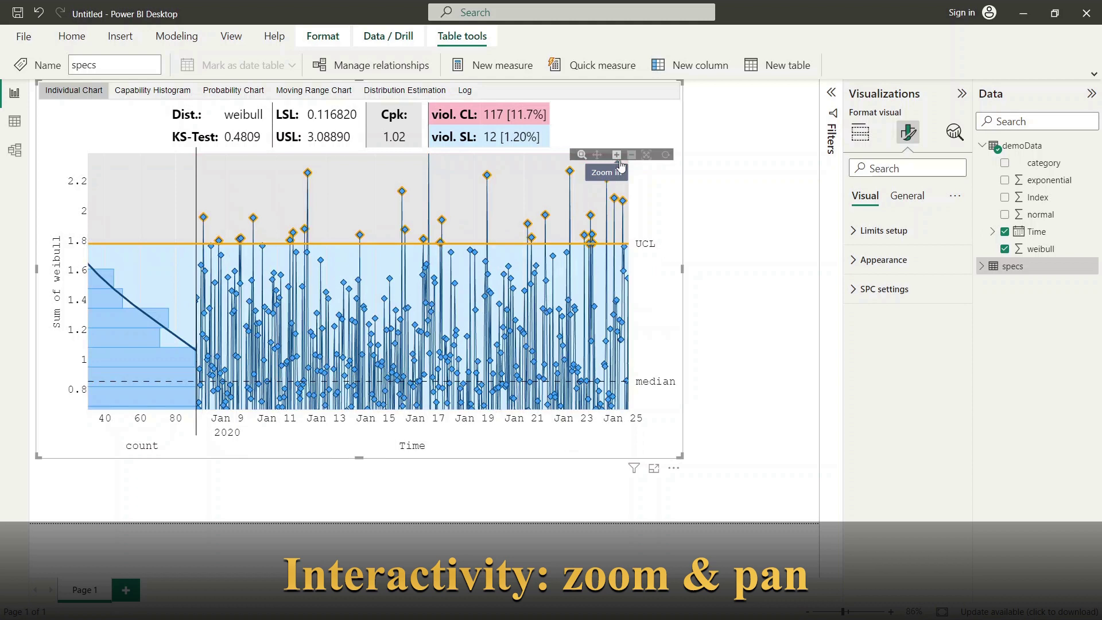
{"action": "left_click", "coordinate": [649, 157]}
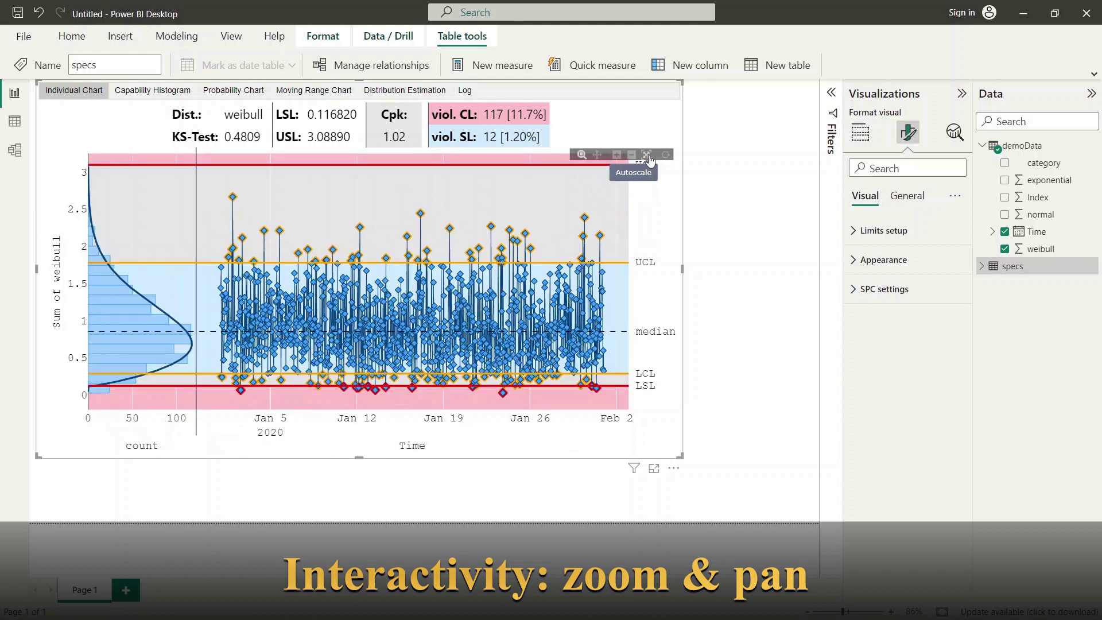
{"action": "left_click", "coordinate": [600, 158]}
{"action": "left_click_drag", "start_coordinate": [421, 307], "coordinate": [497, 209]}
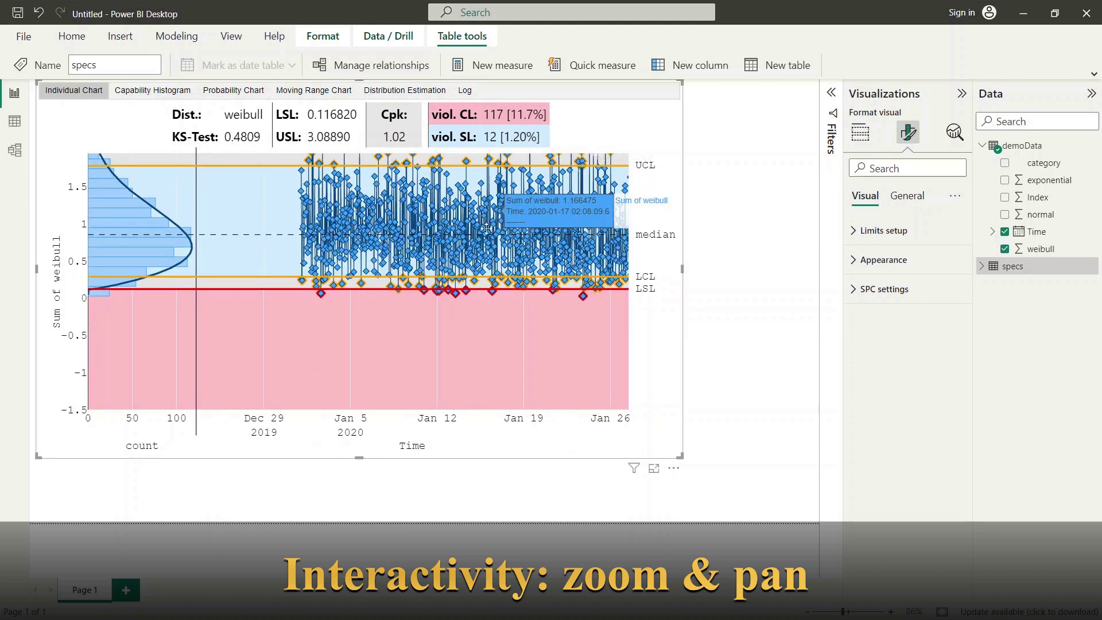
{"action": "double_click", "coordinate": [365, 303]}
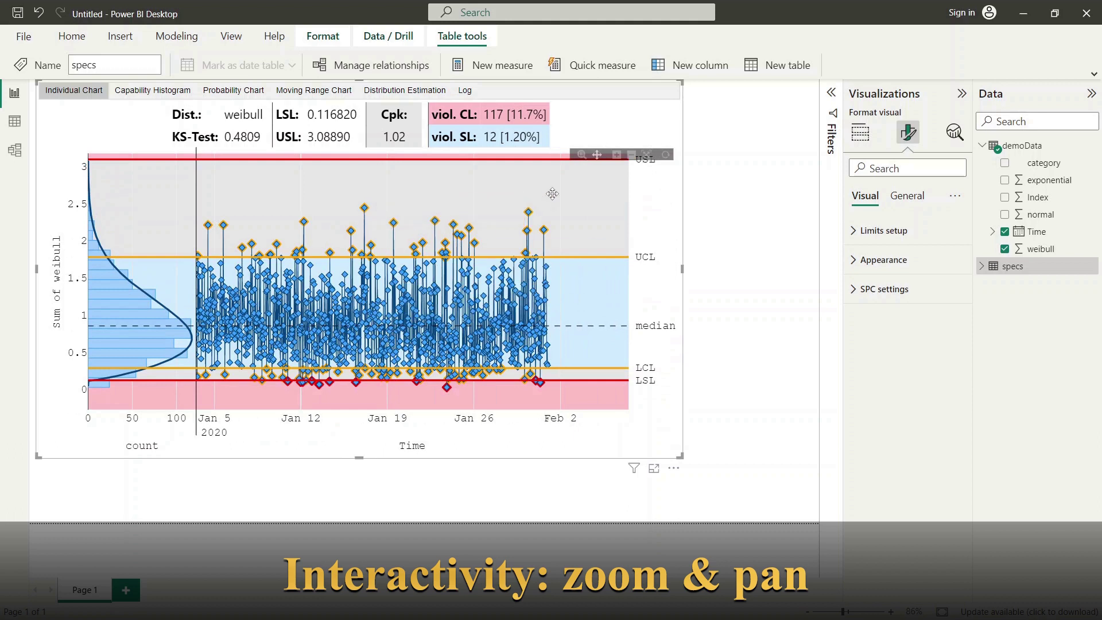
{"action": "left_click", "coordinate": [645, 156]}
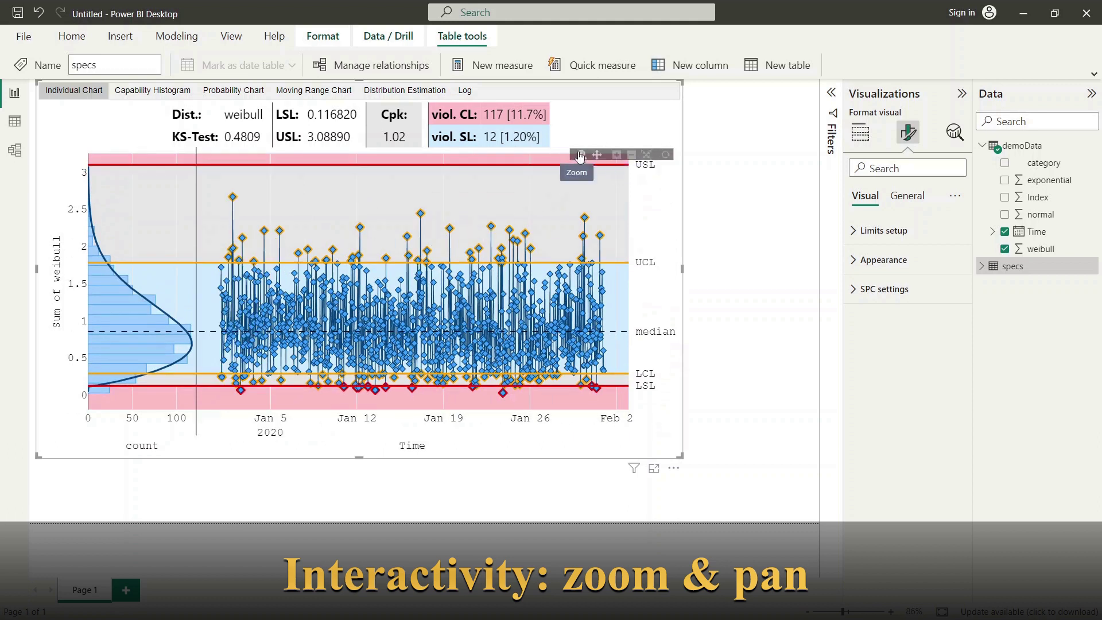
{"action": "left_click_drag", "start_coordinate": [348, 219], "coordinate": [465, 316]}
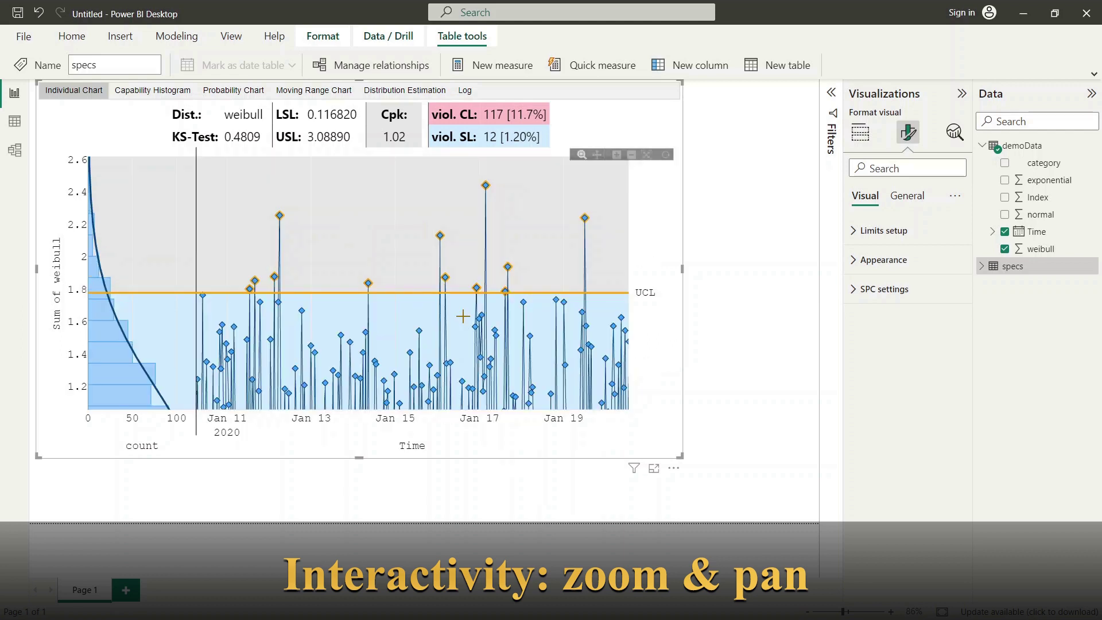
{"action": "left_click", "coordinate": [646, 156]}
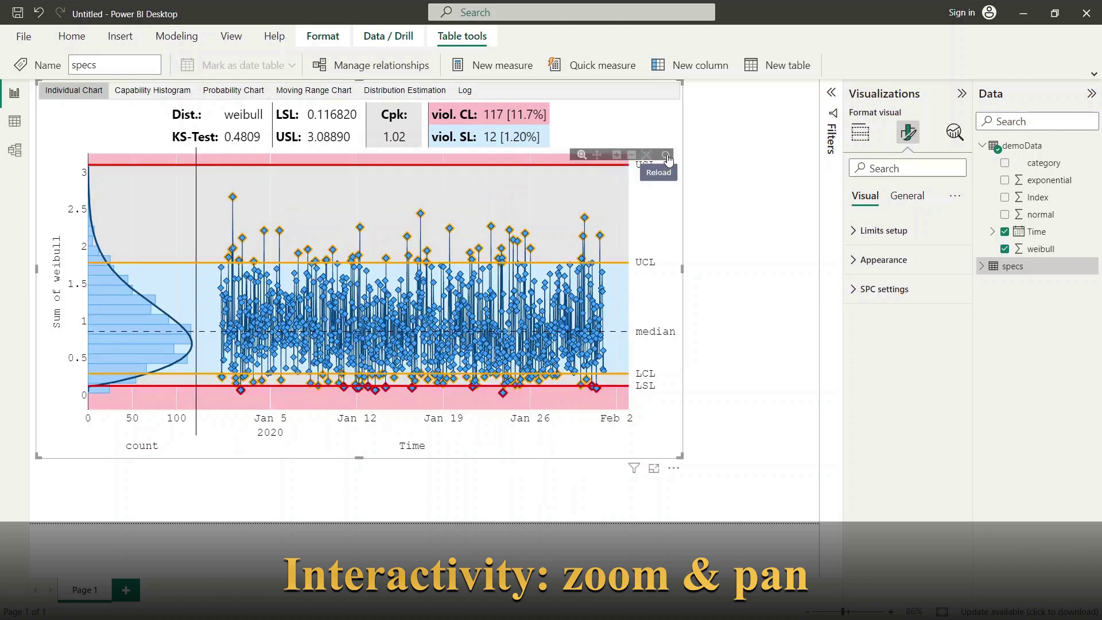
{"action": "left_click", "coordinate": [667, 156]}
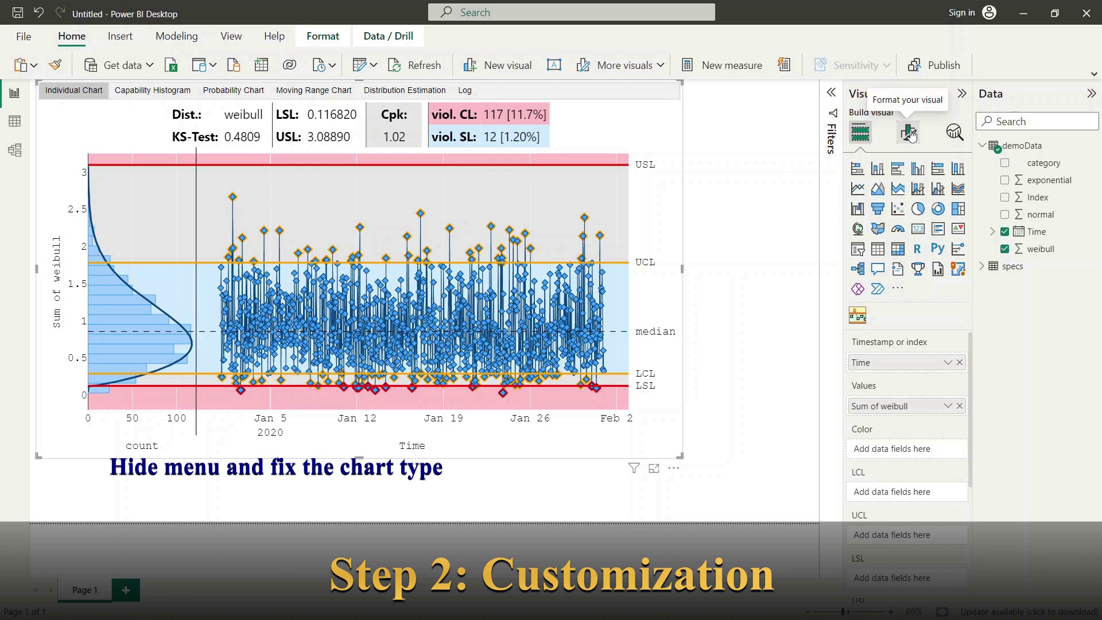
Step: In Appearance > Layout, hide the chart menu and make Capability histogram the default chart
{"action": "left_click", "coordinate": [909, 133]}
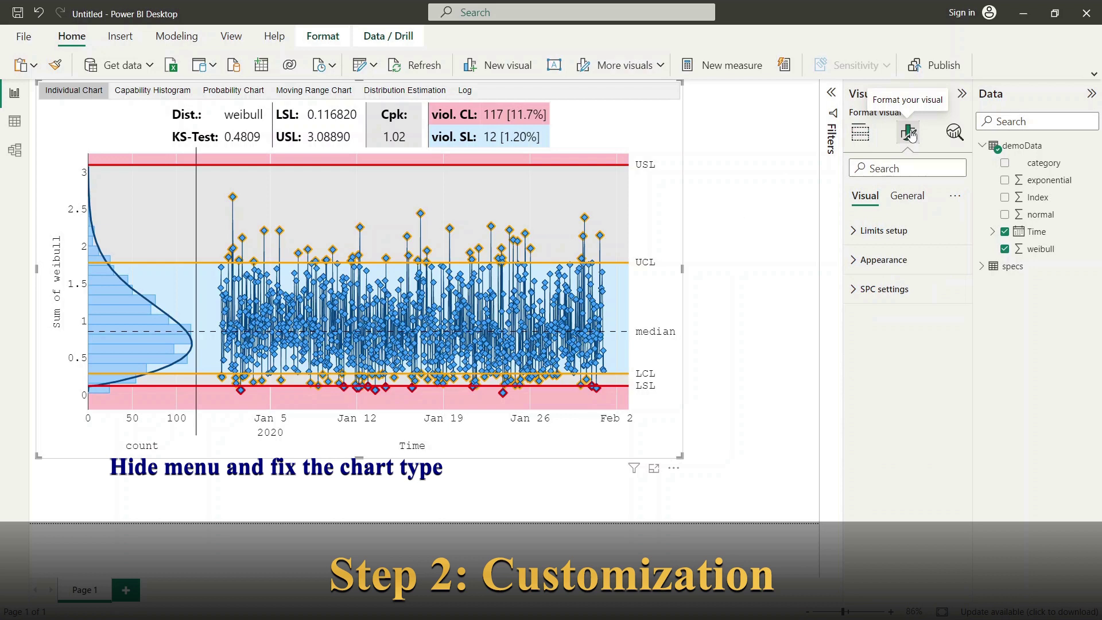
{"action": "left_click", "coordinate": [854, 261]}
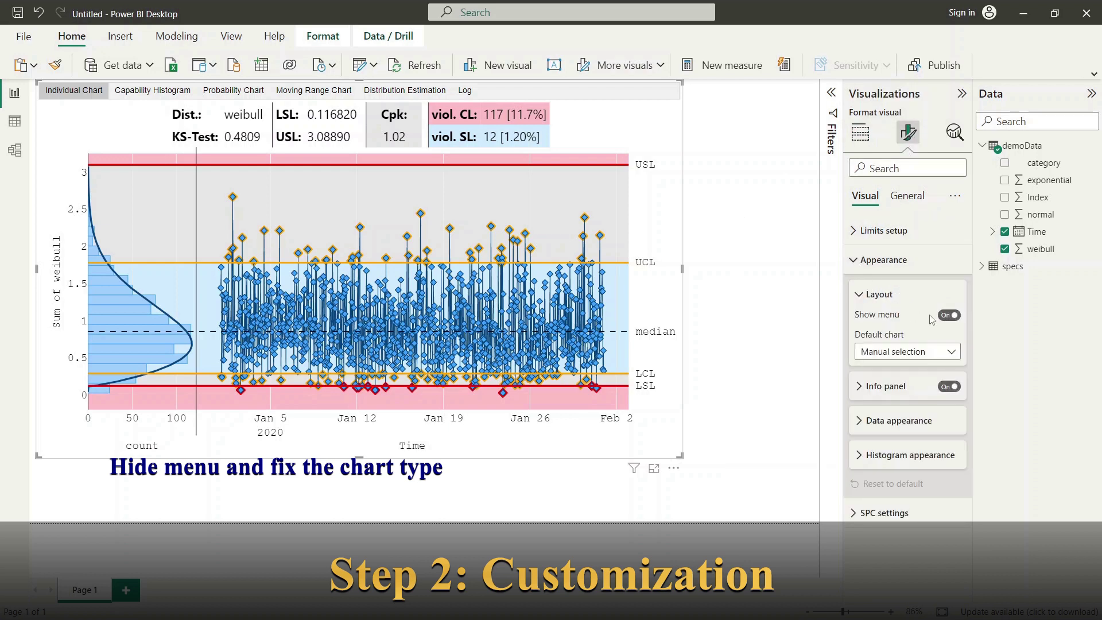
{"action": "left_click", "coordinate": [950, 319]}
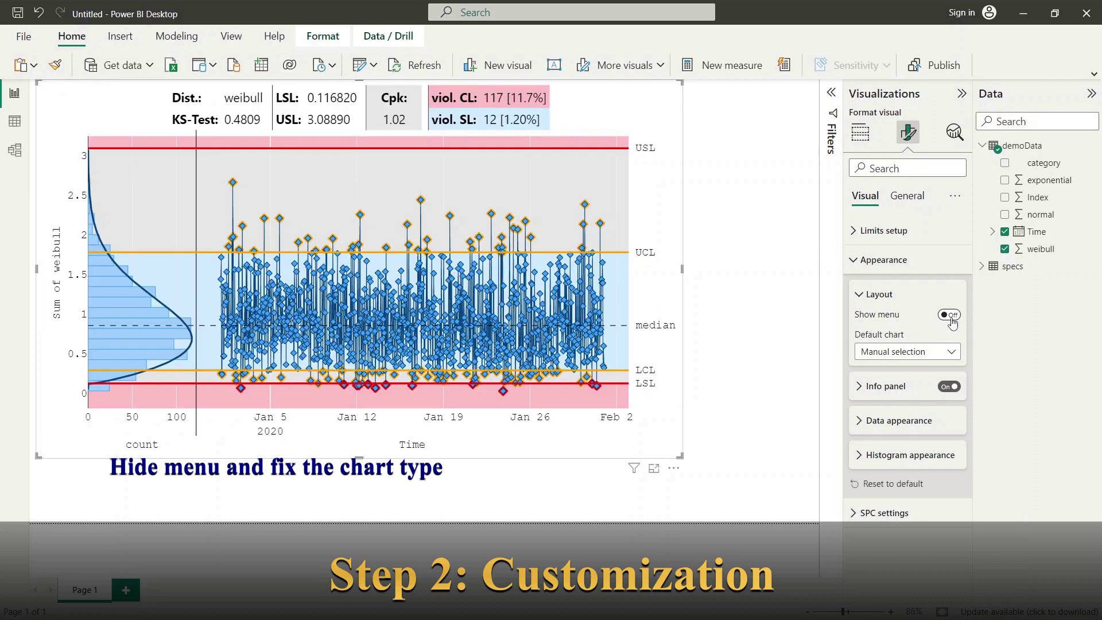
{"action": "left_click", "coordinate": [953, 357]}
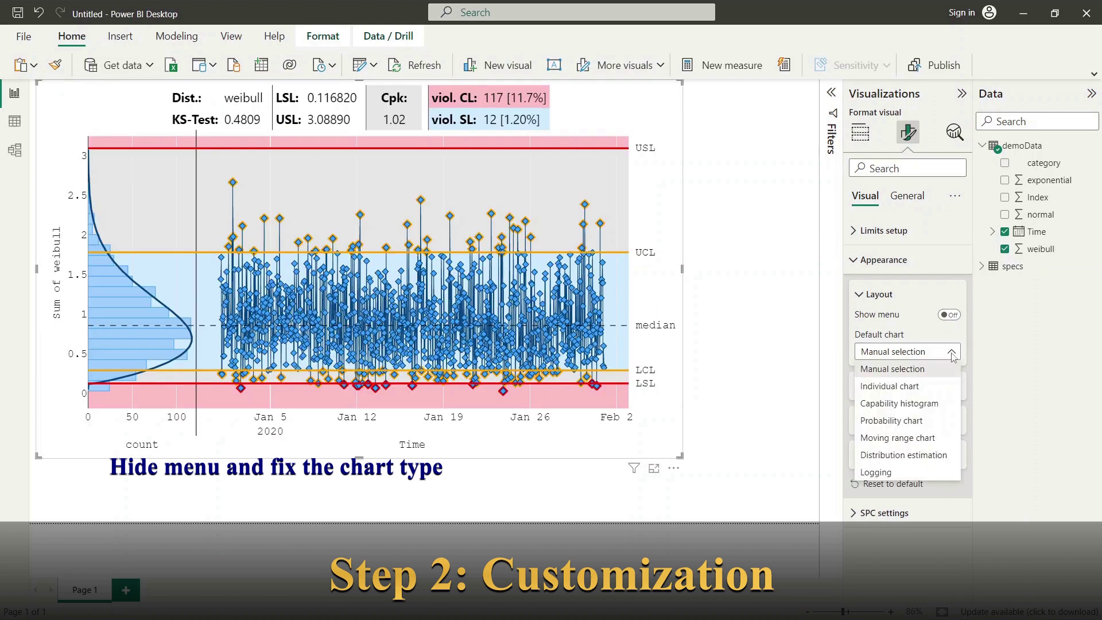
{"action": "left_click", "coordinate": [923, 402]}
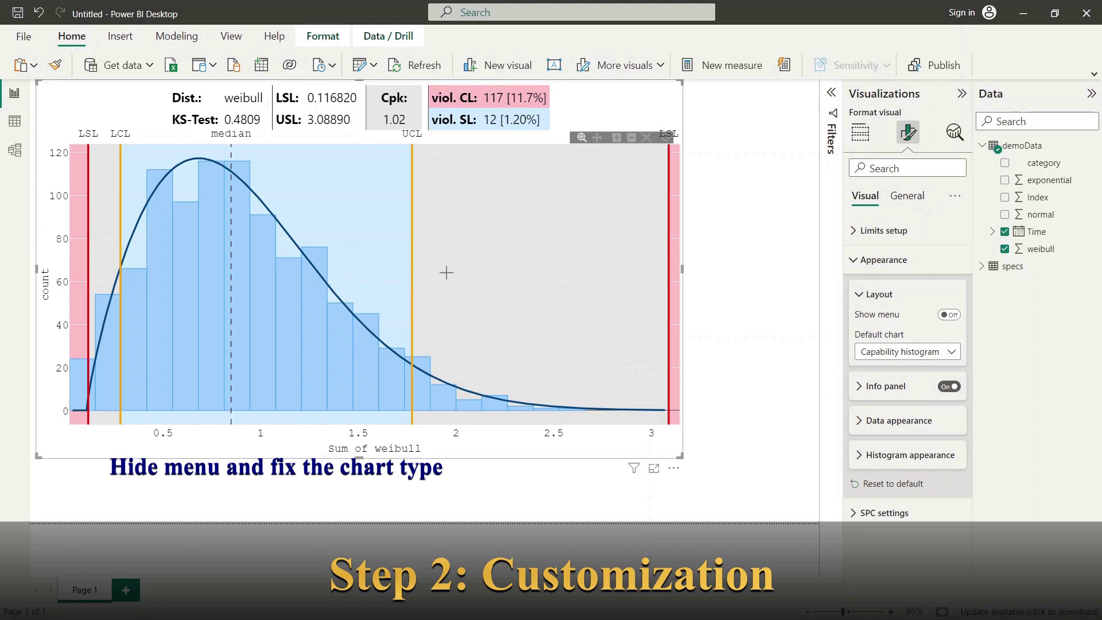
Step: Show the chart menu again, set the default chart to Manual selection, and view Individual Chart
{"action": "left_click", "coordinate": [946, 318]}
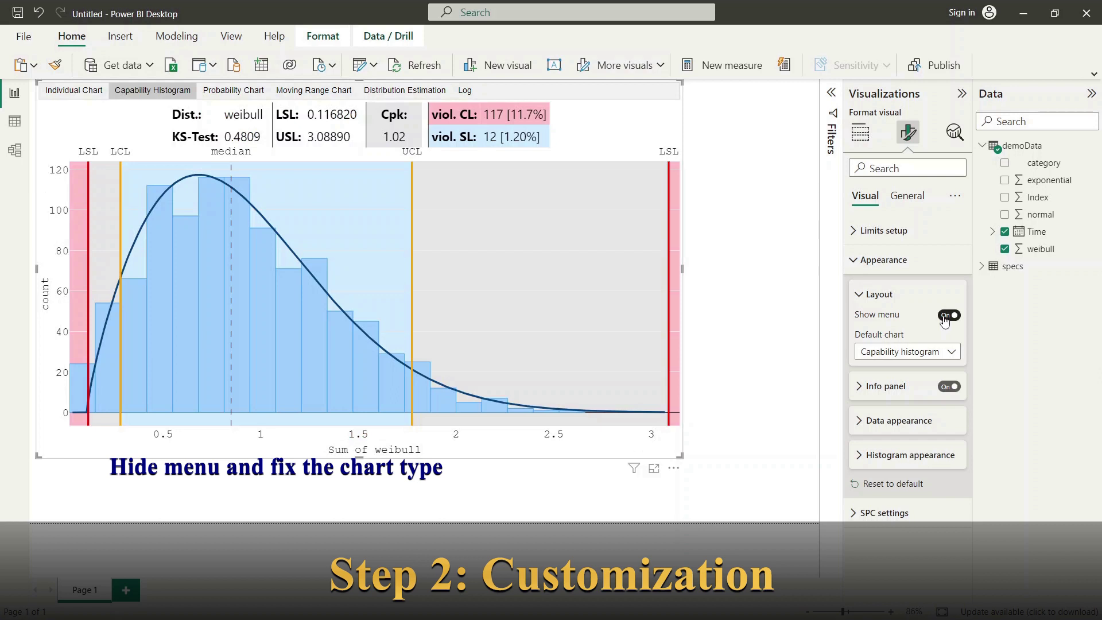
{"action": "left_click", "coordinate": [949, 352]}
{"action": "left_click", "coordinate": [923, 374]}
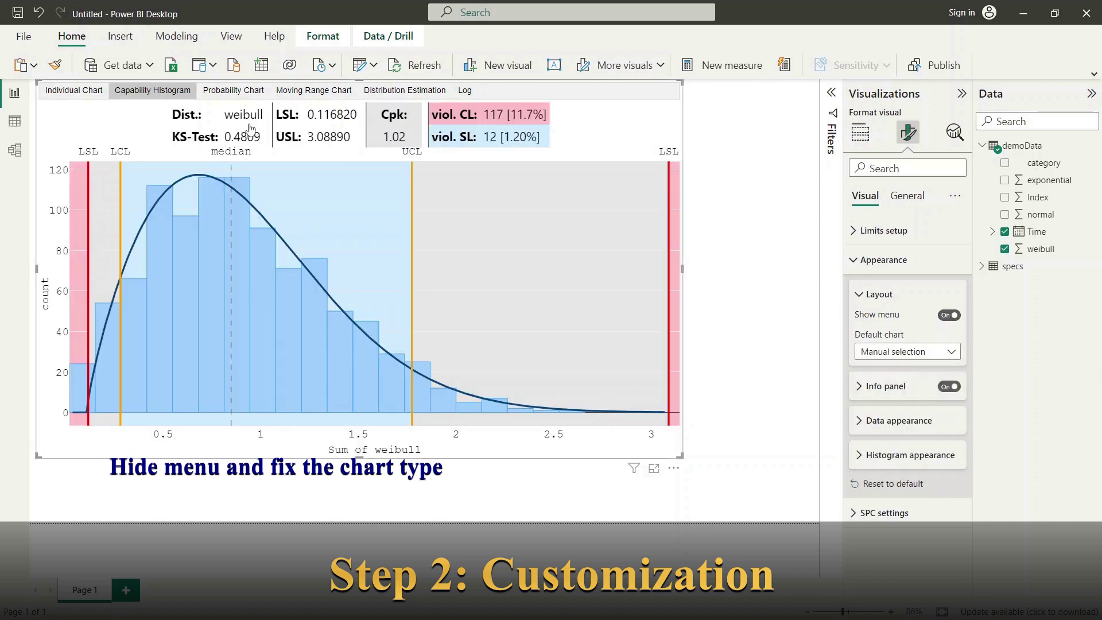
{"action": "left_click", "coordinate": [74, 92]}
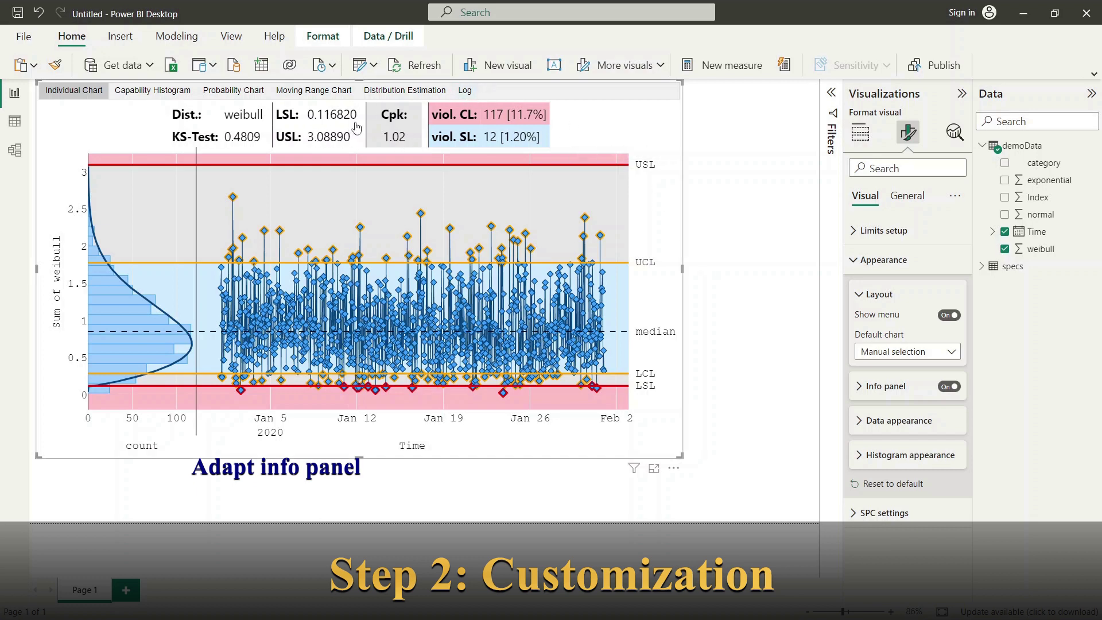
{"action": "left_click", "coordinate": [861, 297]}
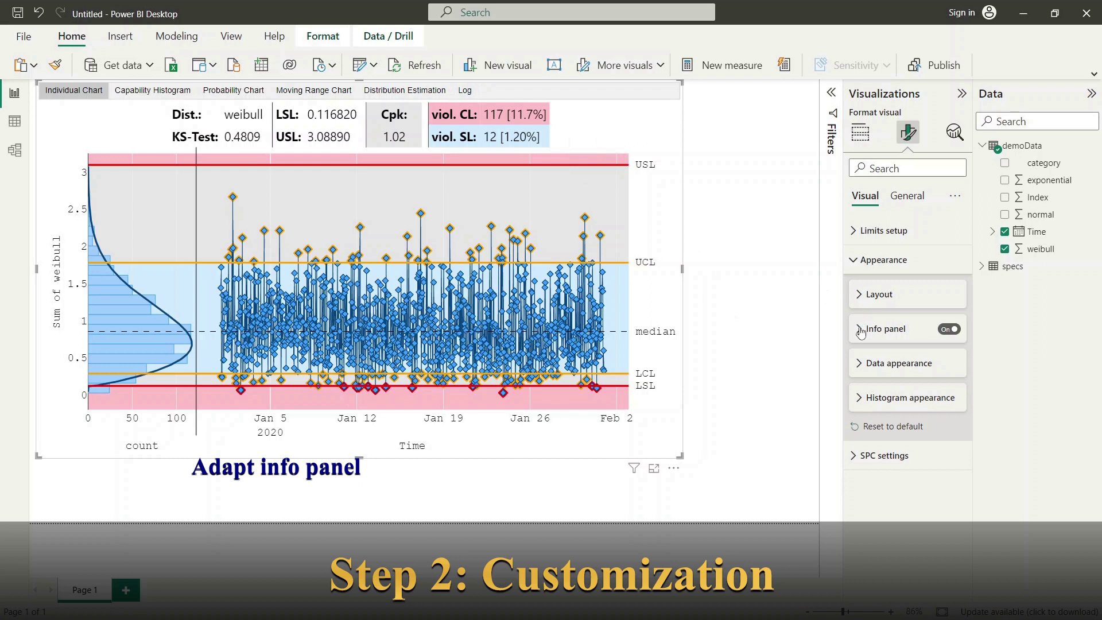
{"action": "left_click", "coordinate": [860, 332]}
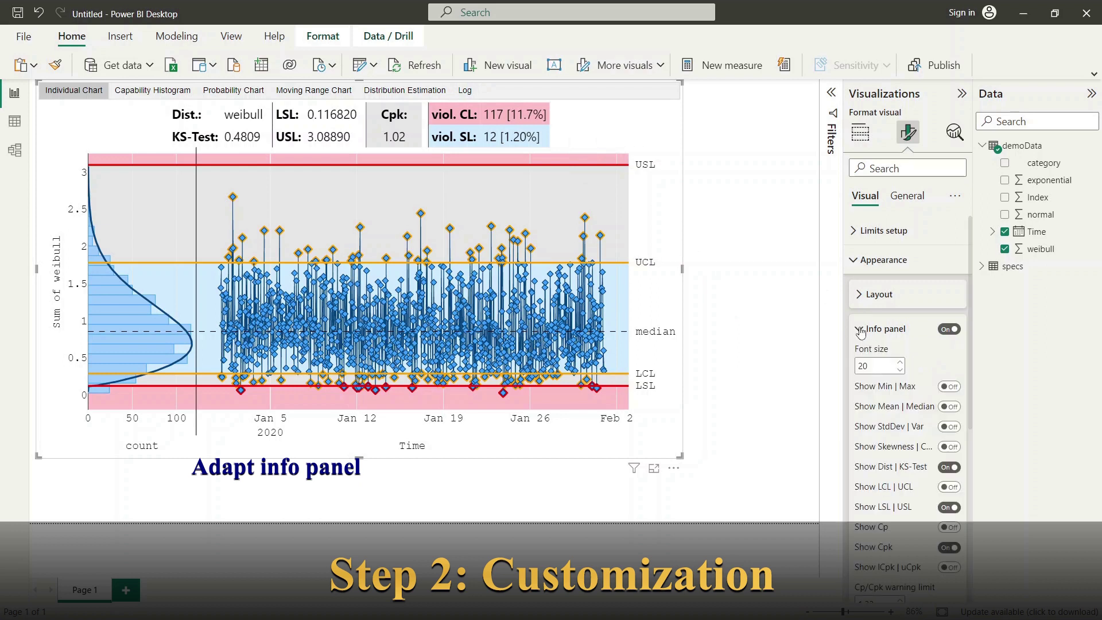
{"action": "left_click", "coordinate": [950, 330]}
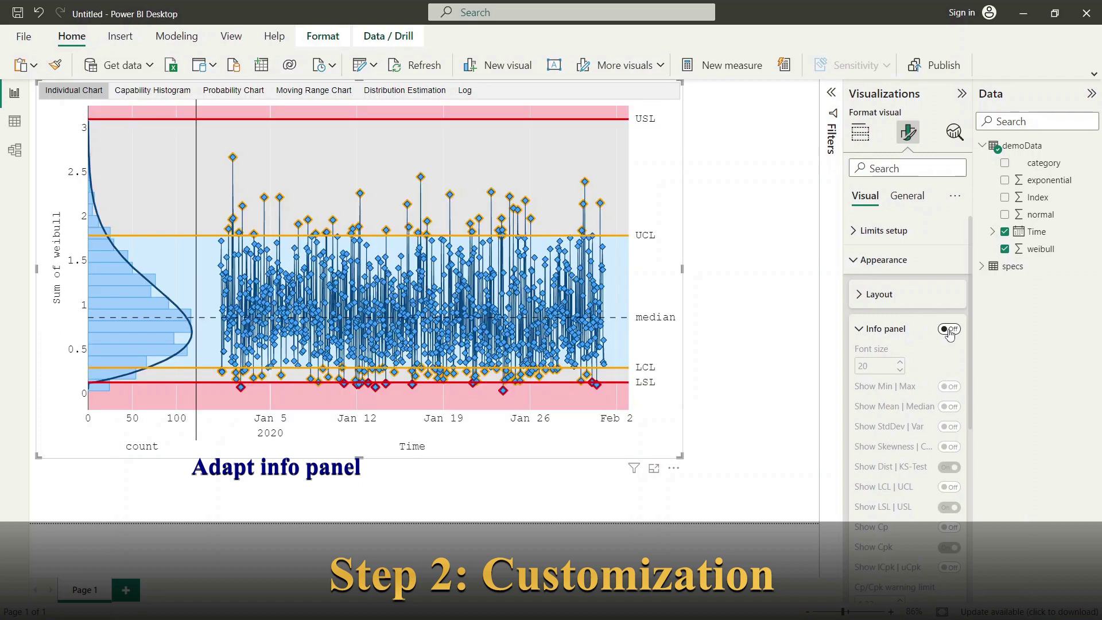
{"action": "left_click", "coordinate": [950, 330]}
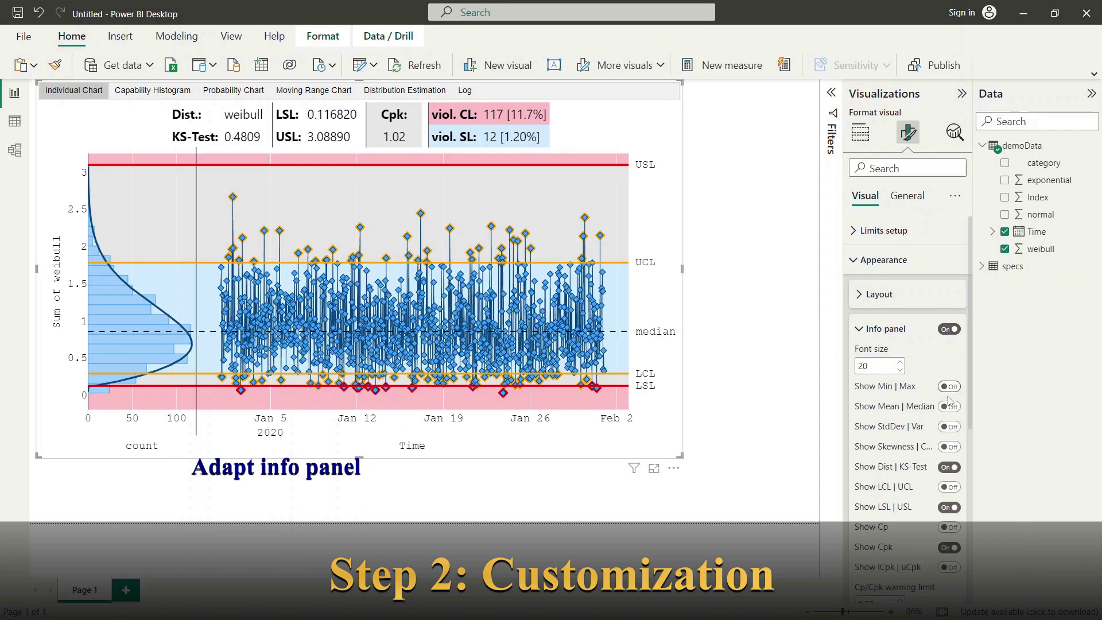
{"action": "left_click", "coordinate": [950, 427]}
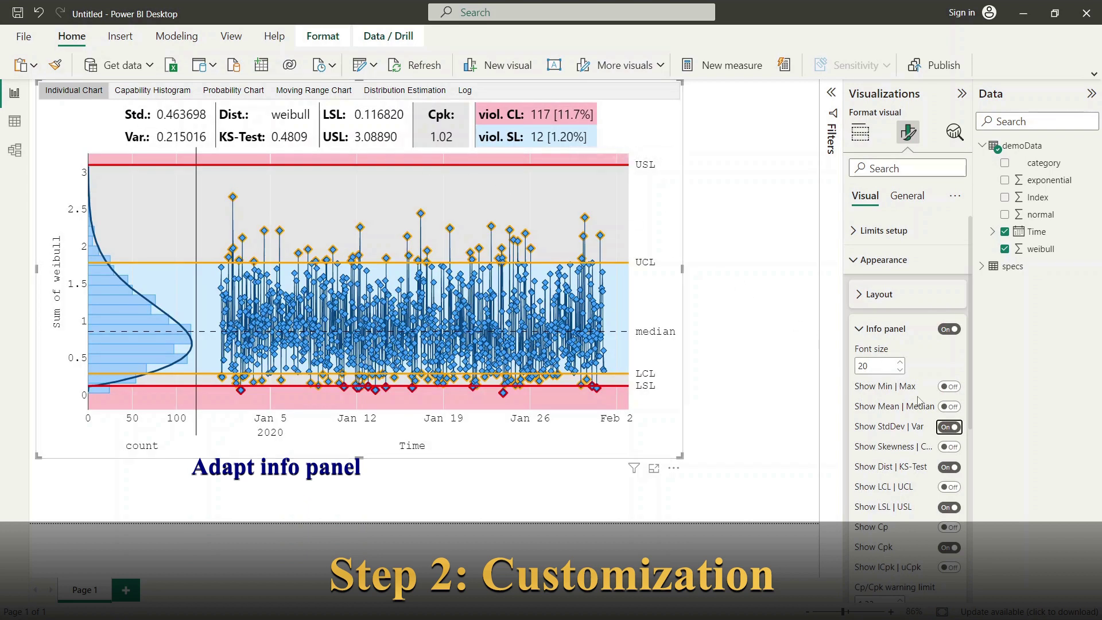
{"action": "left_click", "coordinate": [948, 427]}
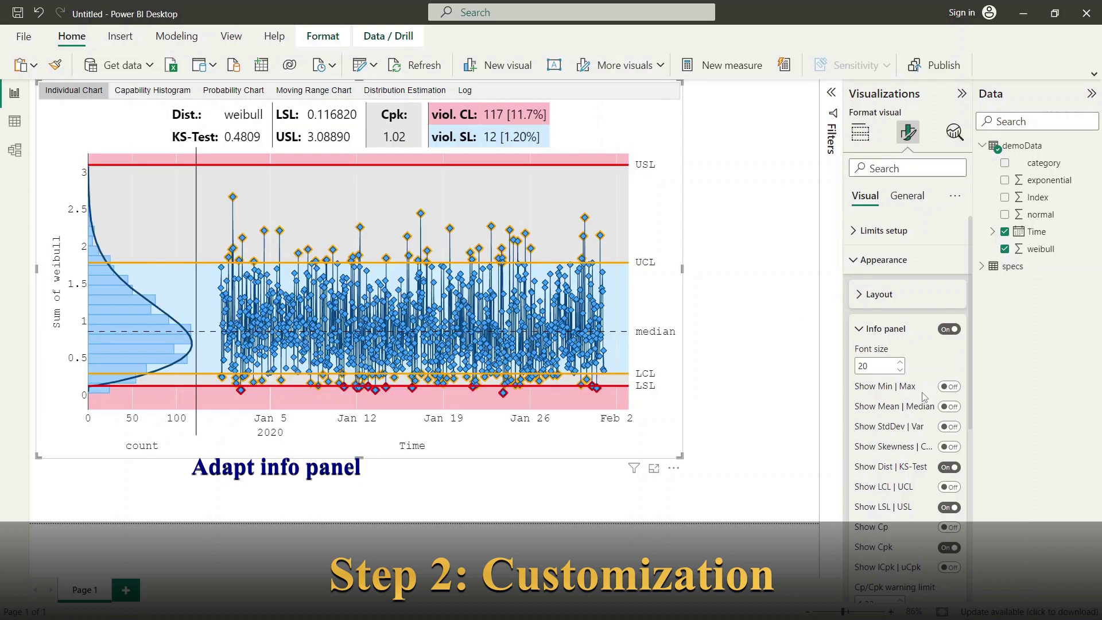
{"action": "scroll", "coordinate": [923, 402], "scroll_direction": "down", "scroll_amount": 3}
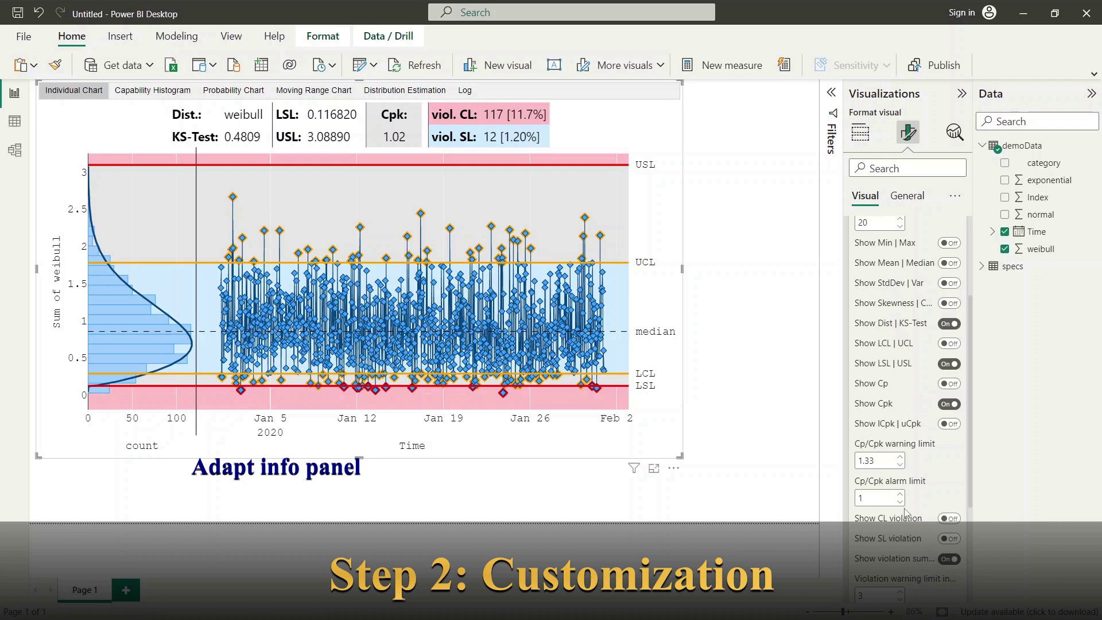
{"action": "scroll", "coordinate": [907, 574], "scroll_direction": "down", "scroll_amount": 2}
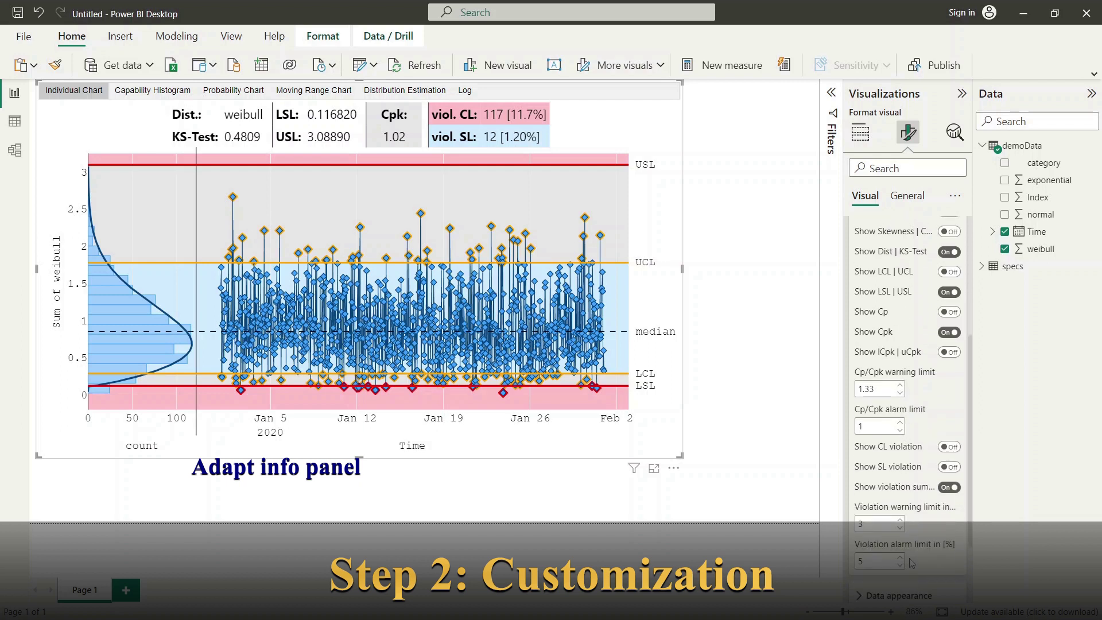
{"action": "scroll", "coordinate": [902, 402], "scroll_direction": "up", "scroll_amount": 4}
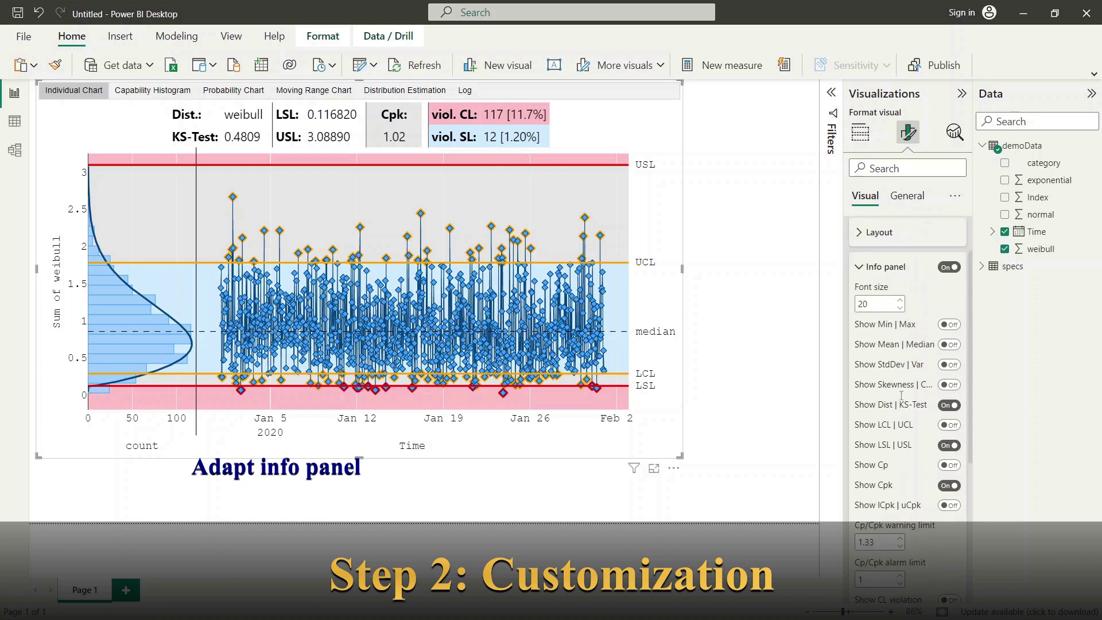
{"action": "scroll", "coordinate": [902, 396], "scroll_direction": "up", "scroll_amount": 2}
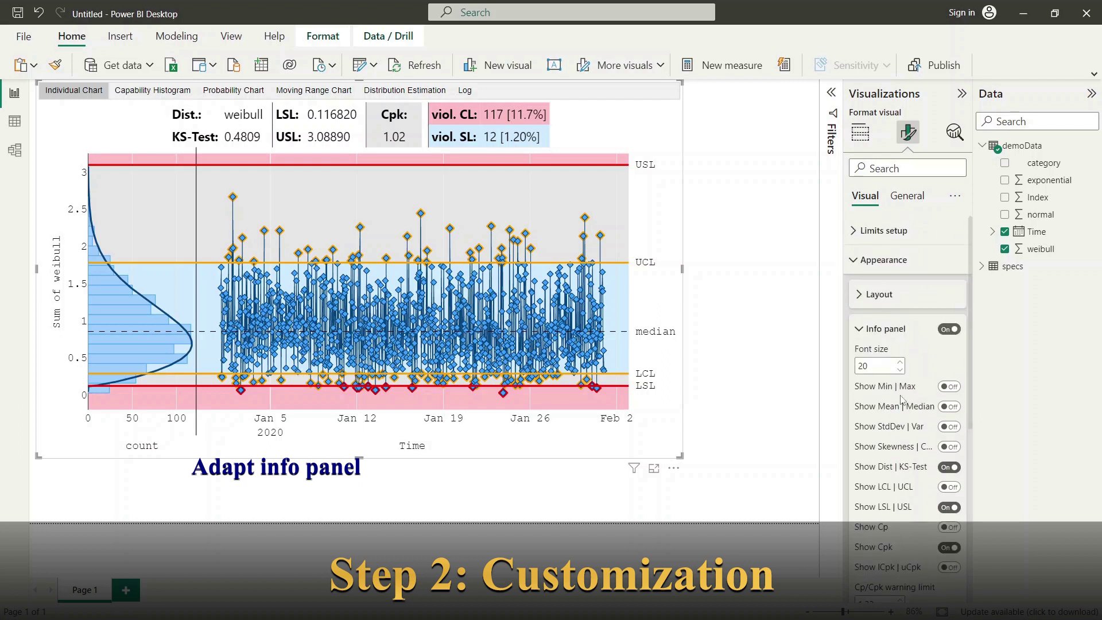
{"action": "left_click", "coordinate": [860, 332]}
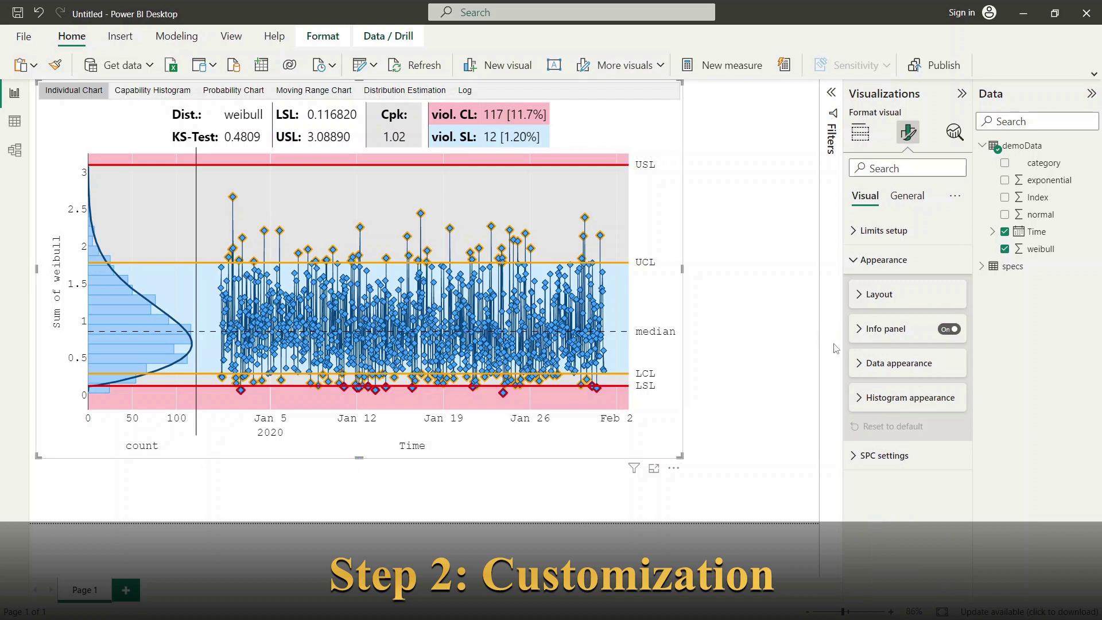
Step: In Data appearance, enable Show last n points so only the last 50 points display
{"action": "left_click", "coordinate": [860, 370]}
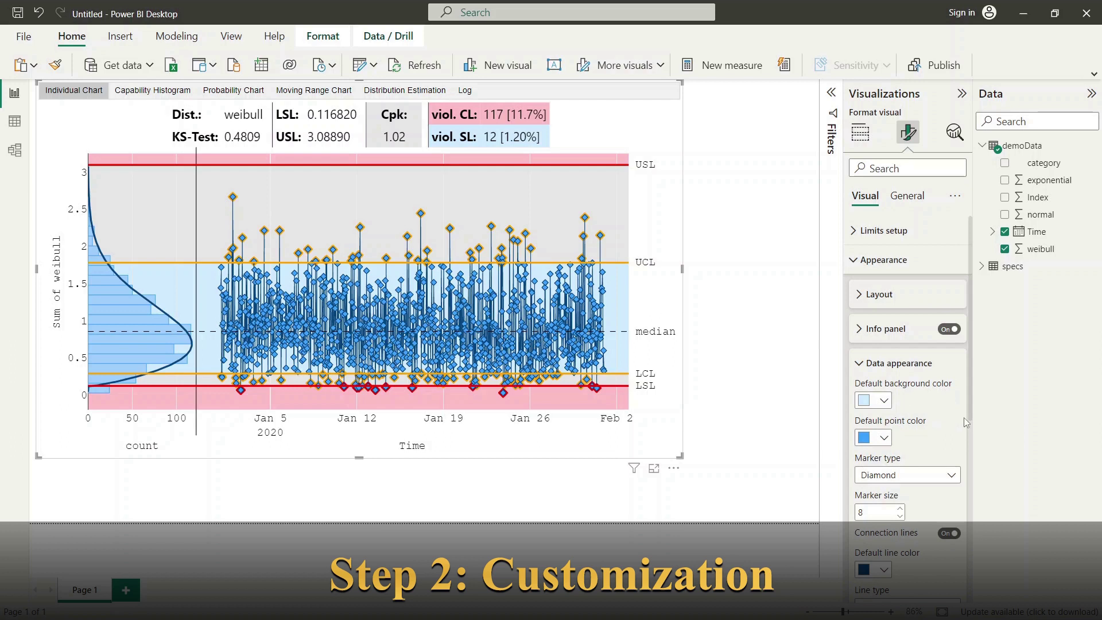
{"action": "scroll", "coordinate": [957, 424], "scroll_direction": "down", "scroll_amount": 3}
{"action": "scroll", "coordinate": [956, 425], "scroll_direction": "down", "scroll_amount": 3}
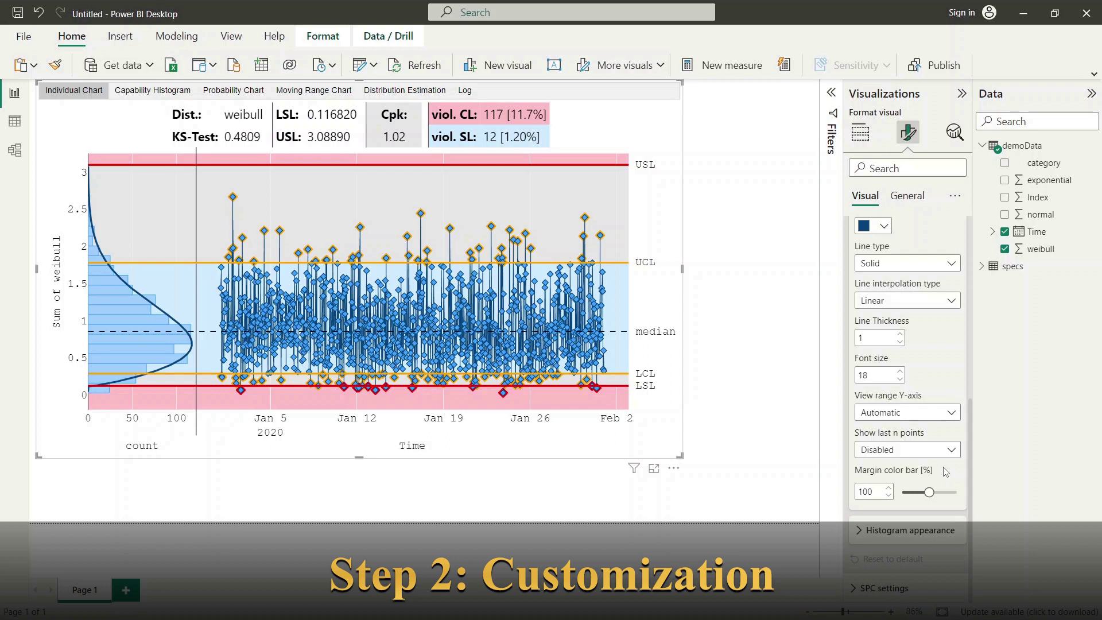
{"action": "left_click", "coordinate": [944, 452]}
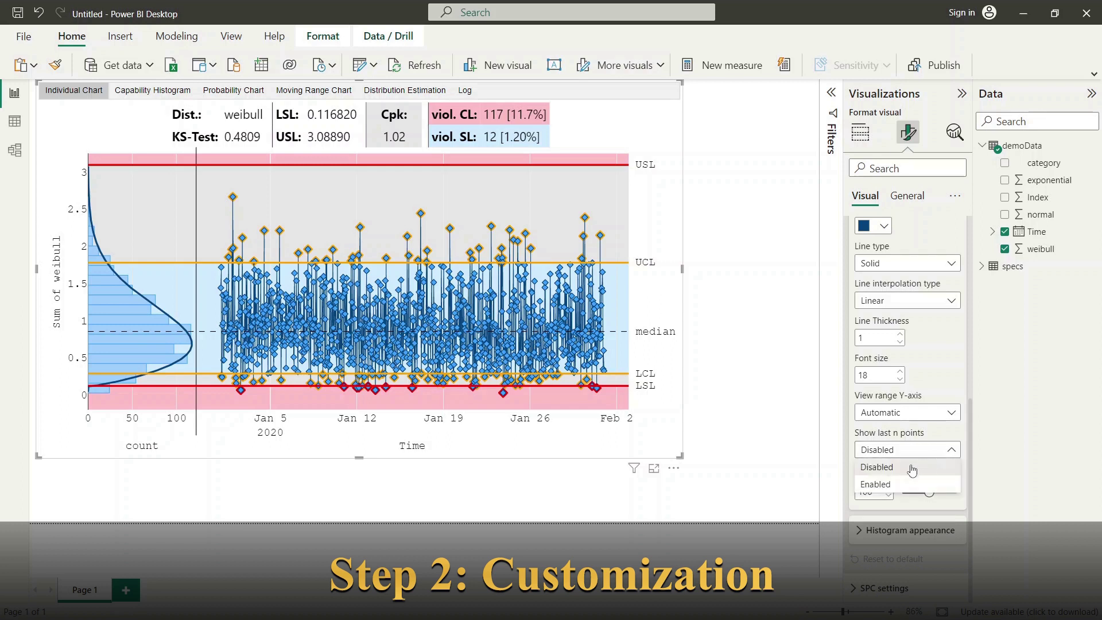
{"action": "left_click", "coordinate": [890, 485]}
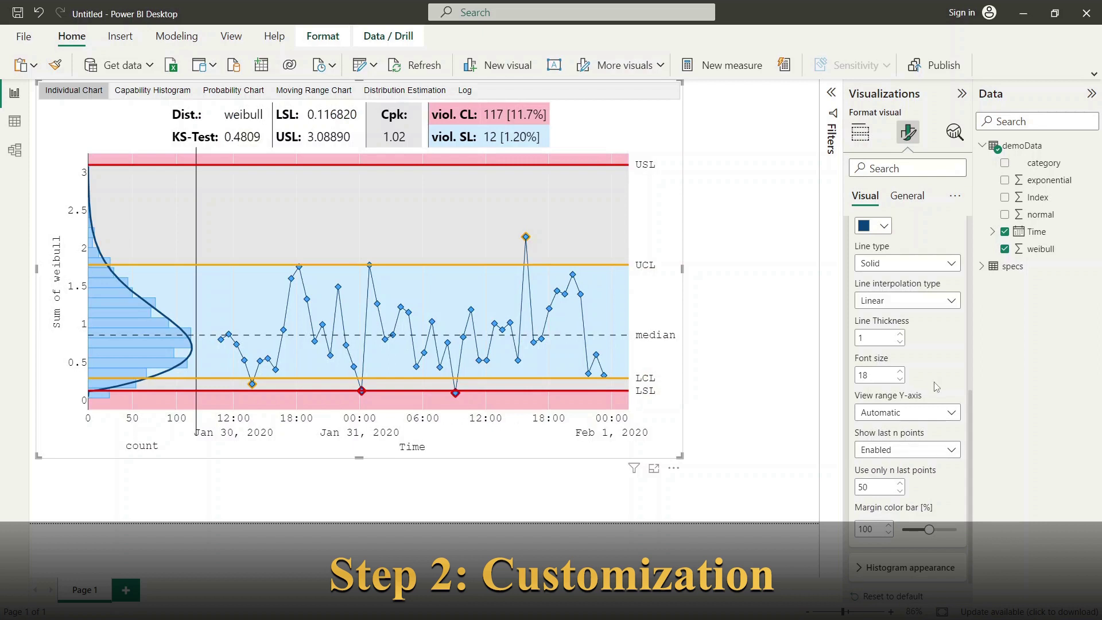
{"action": "scroll", "coordinate": [936, 386], "scroll_direction": "up", "scroll_amount": 5}
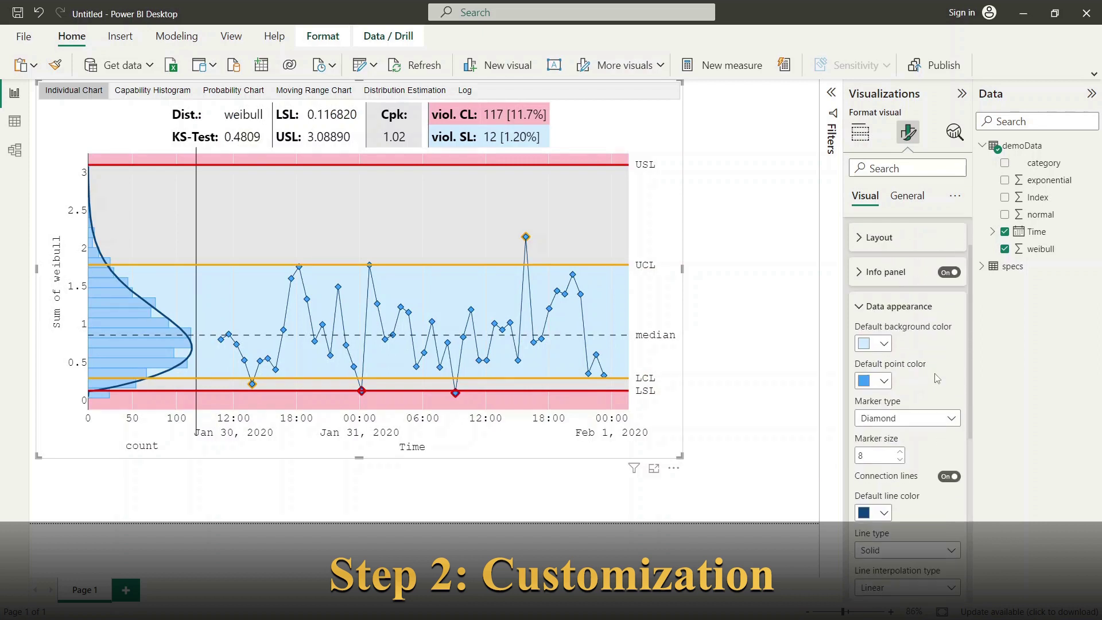
Step: Make the chart background lavender and the data points medium purple
{"action": "left_click", "coordinate": [885, 344]}
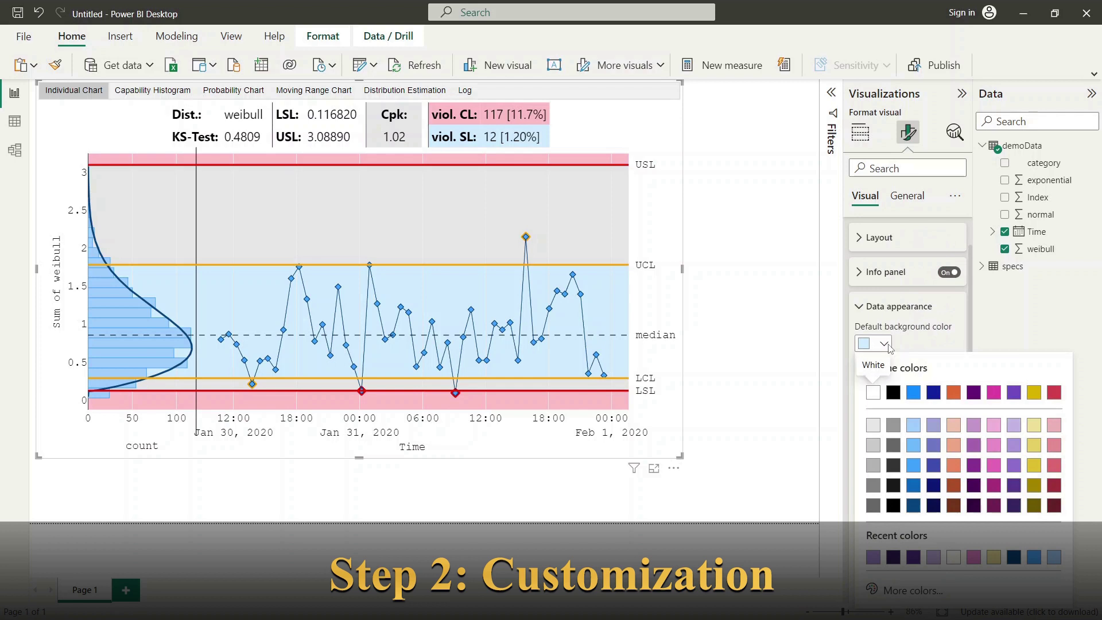
{"action": "left_click", "coordinate": [1014, 425]}
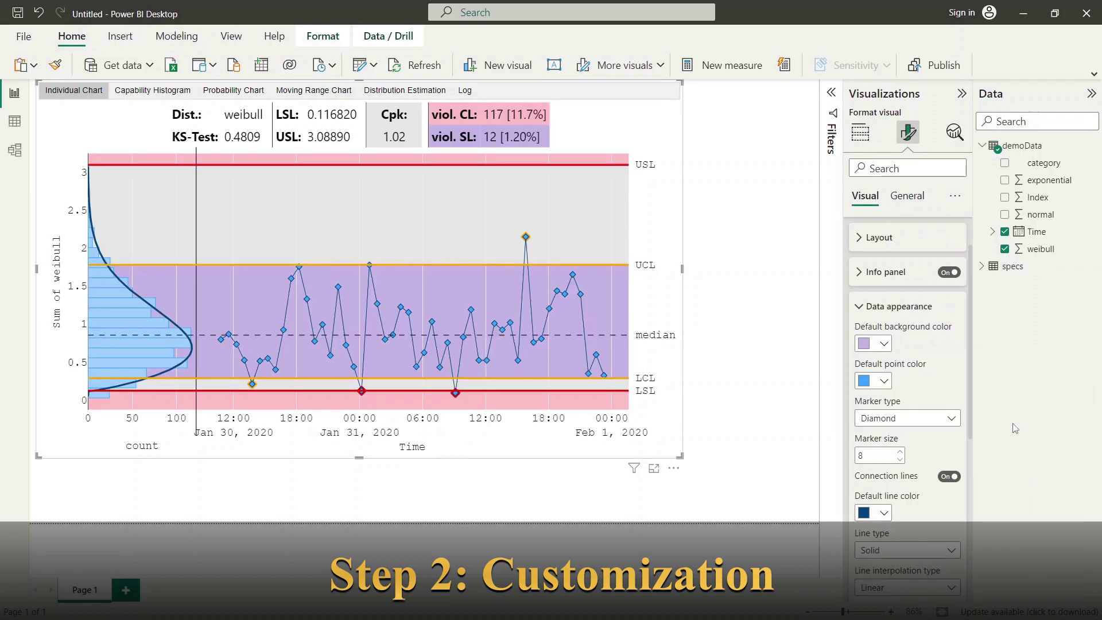
{"action": "left_click", "coordinate": [885, 382]}
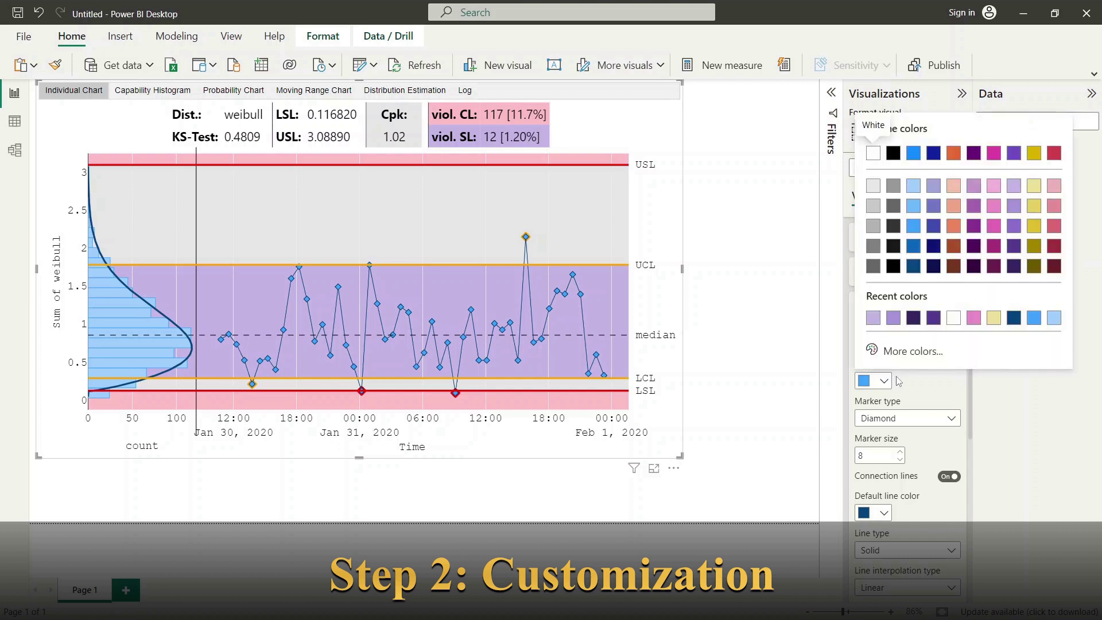
{"action": "left_click", "coordinate": [1015, 226]}
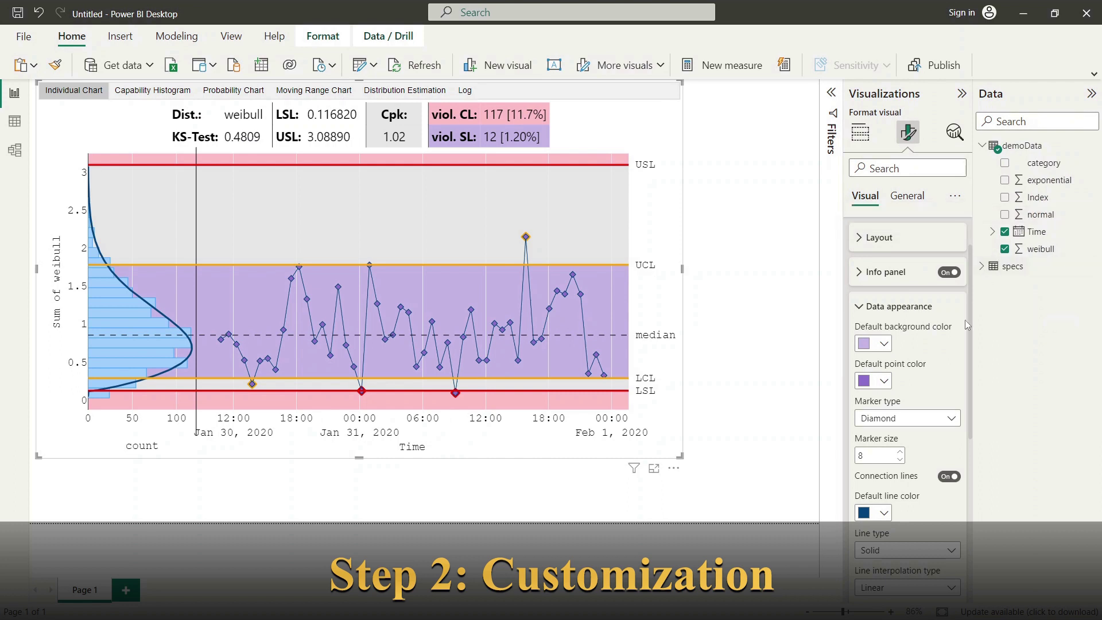
Step: Change the data markers to X shapes at marker size 10
{"action": "left_click", "coordinate": [948, 421]}
{"action": "left_click", "coordinate": [893, 472]}
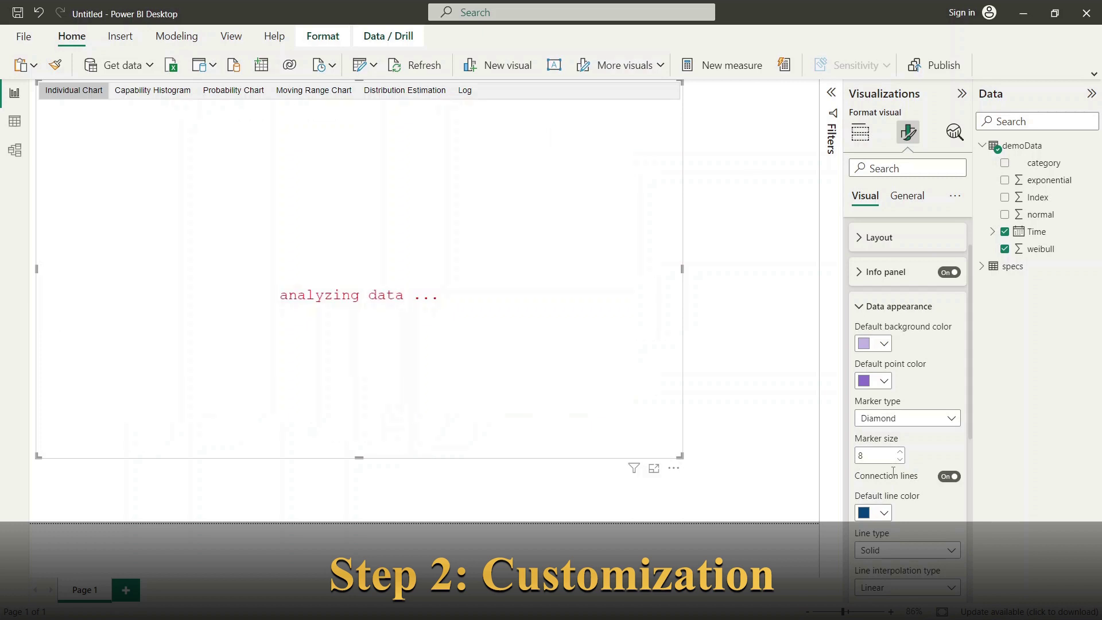
{"action": "left_click_drag", "start_coordinate": [876, 453], "coordinate": [859, 456]}
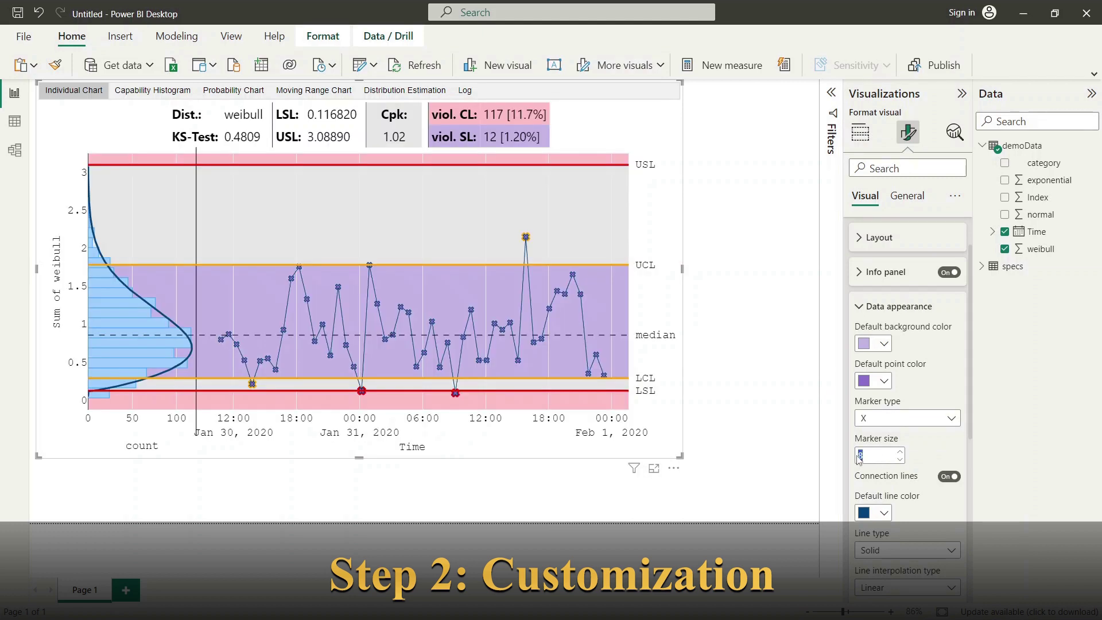
{"action": "type", "text": "1"}
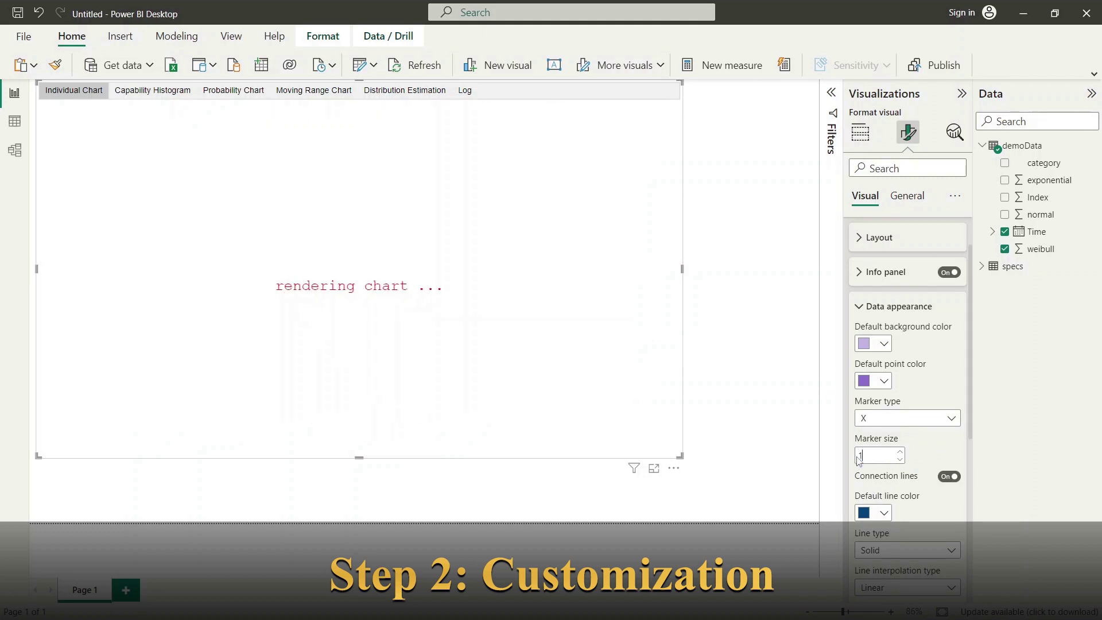
{"action": "type", "text": "0"}
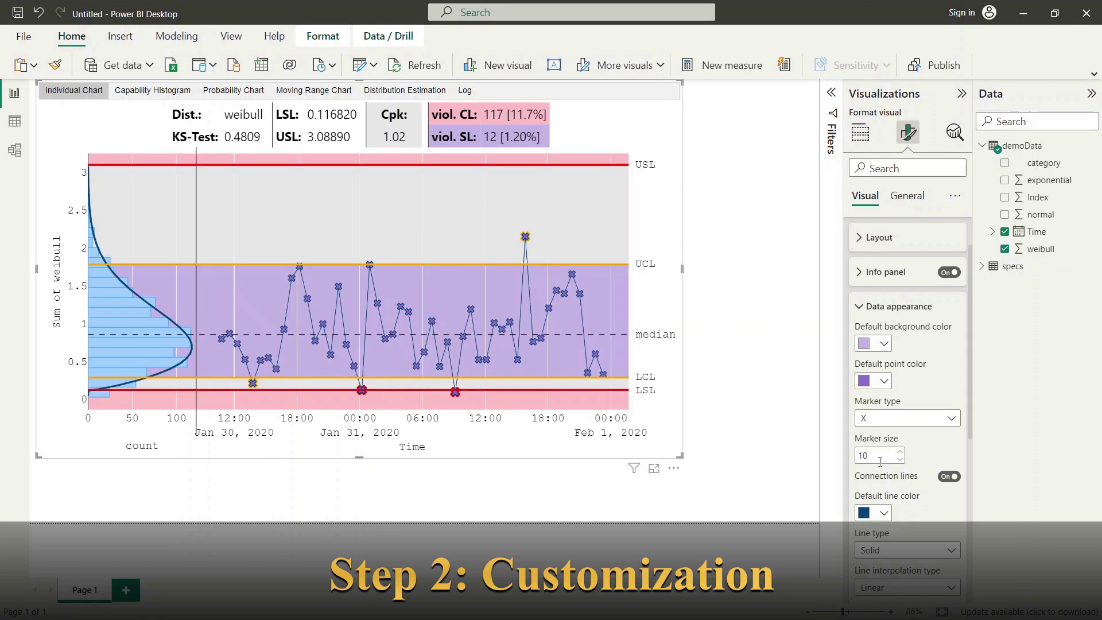
Step: Toggle the connecting lines off and back on, then make them dash-dot
{"action": "scroll", "coordinate": [917, 497], "scroll_direction": "down", "scroll_amount": 1}
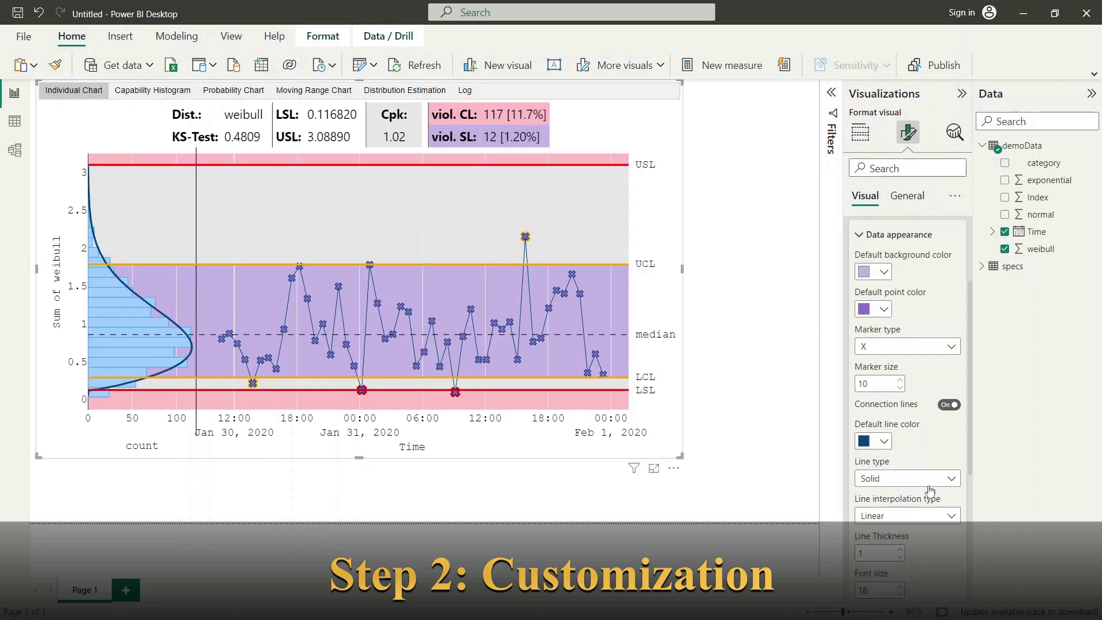
{"action": "left_click", "coordinate": [950, 405]}
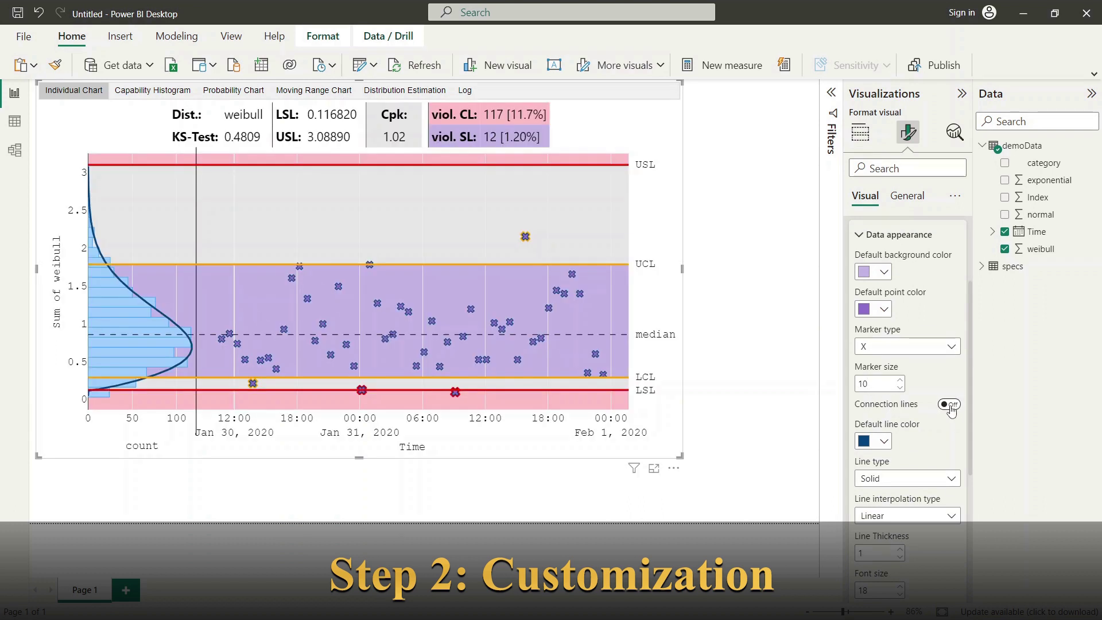
{"action": "left_click", "coordinate": [950, 405]}
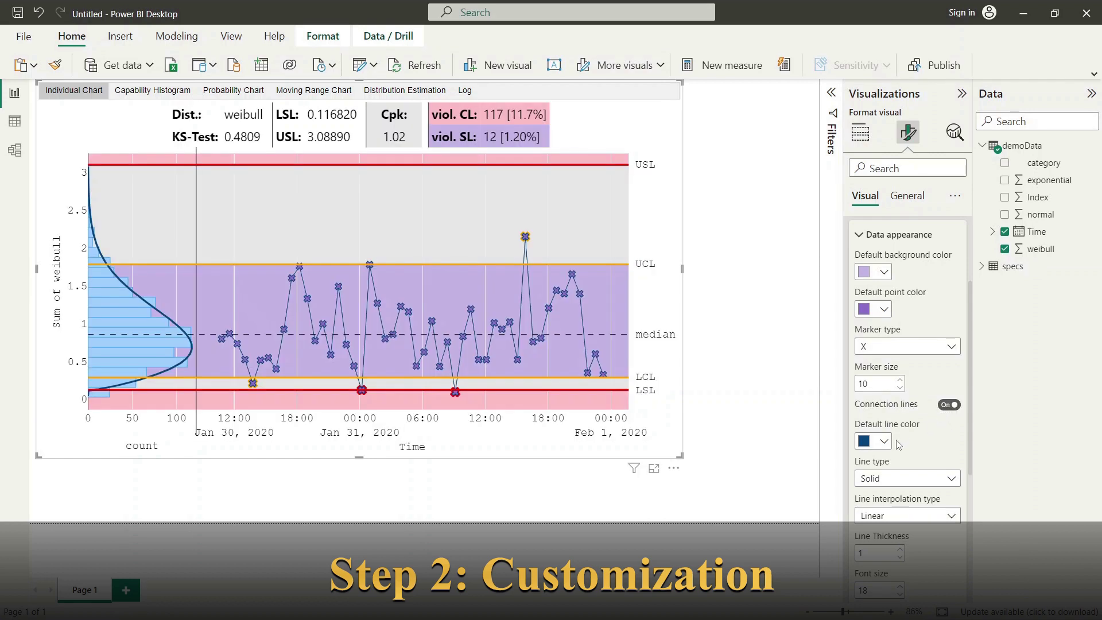
{"action": "scroll", "coordinate": [898, 445], "scroll_direction": "down", "scroll_amount": 2}
{"action": "left_click", "coordinate": [899, 408]}
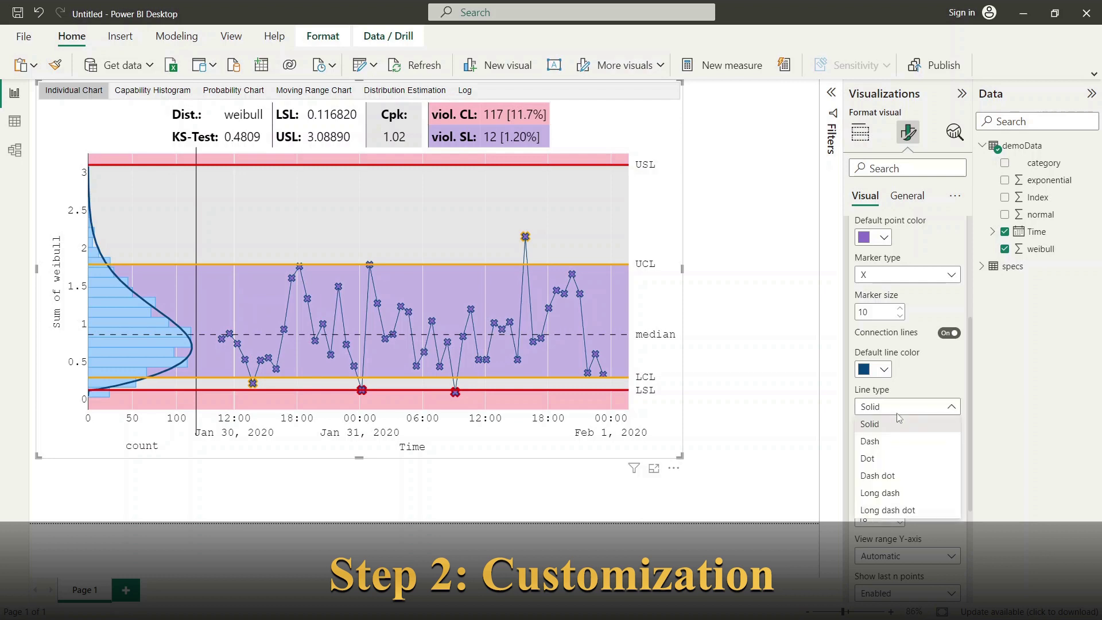
{"action": "left_click", "coordinate": [884, 476]}
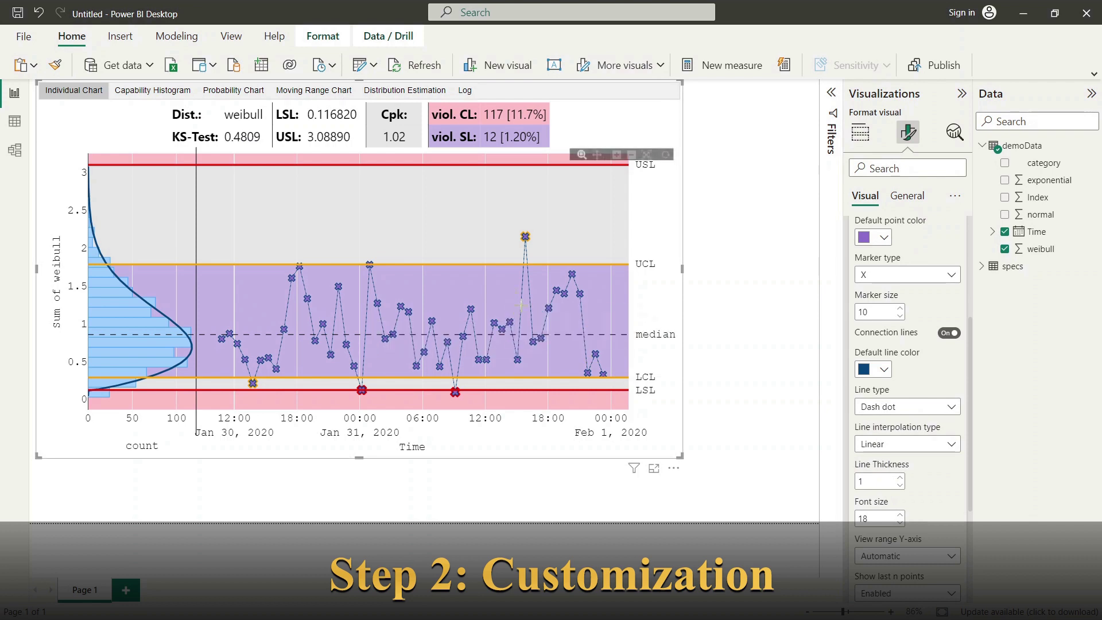
Step: Set line interpolation to HVH, then VH, zooming into Jan 31 to compare the steps
{"action": "scroll", "coordinate": [927, 476], "scroll_direction": "down", "scroll_amount": 2}
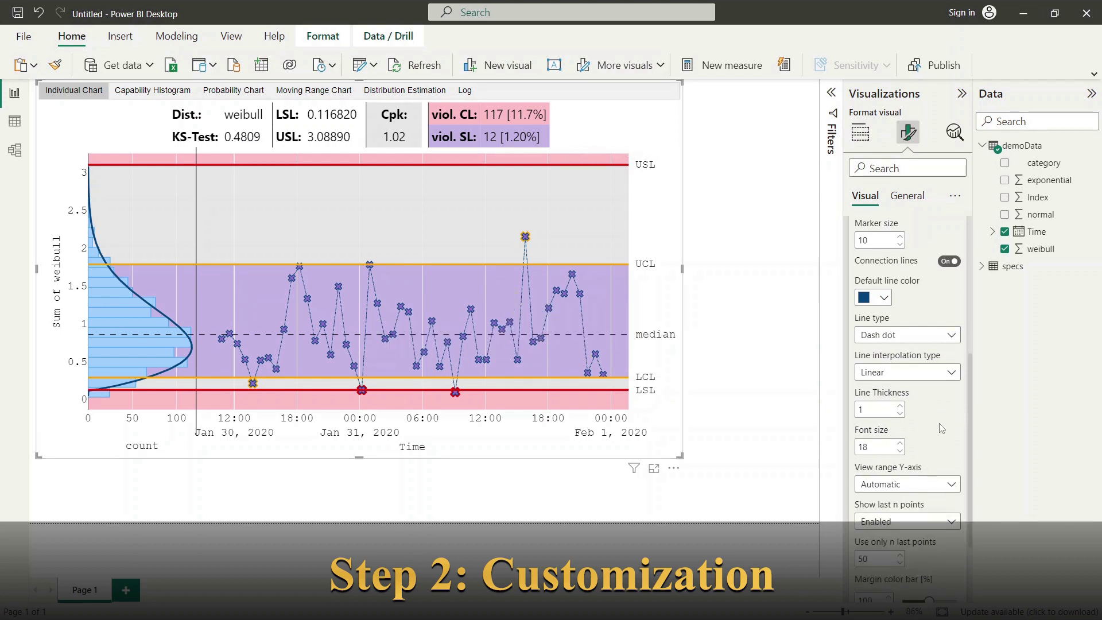
{"action": "left_click", "coordinate": [953, 373]}
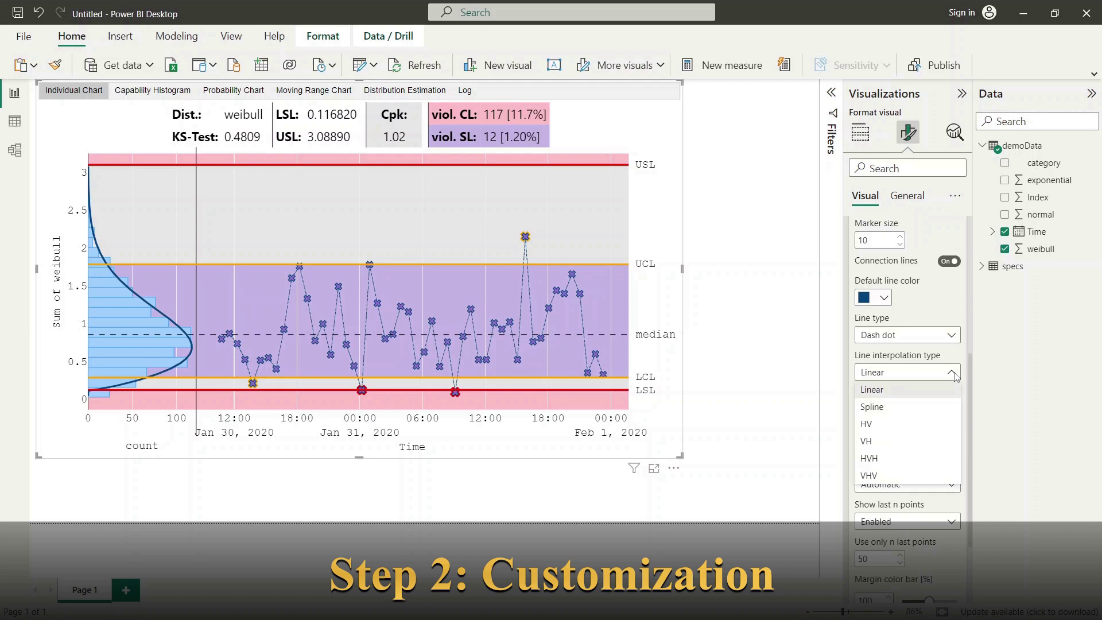
{"action": "left_click", "coordinate": [880, 459]}
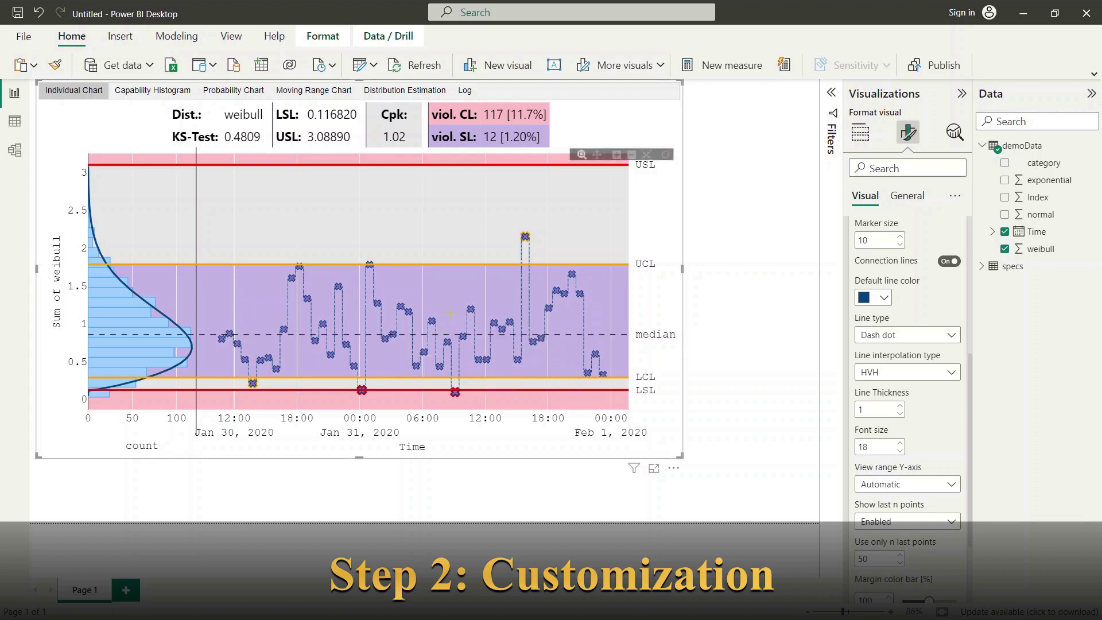
{"action": "left_click_drag", "start_coordinate": [571, 323], "coordinate": [497, 325]}
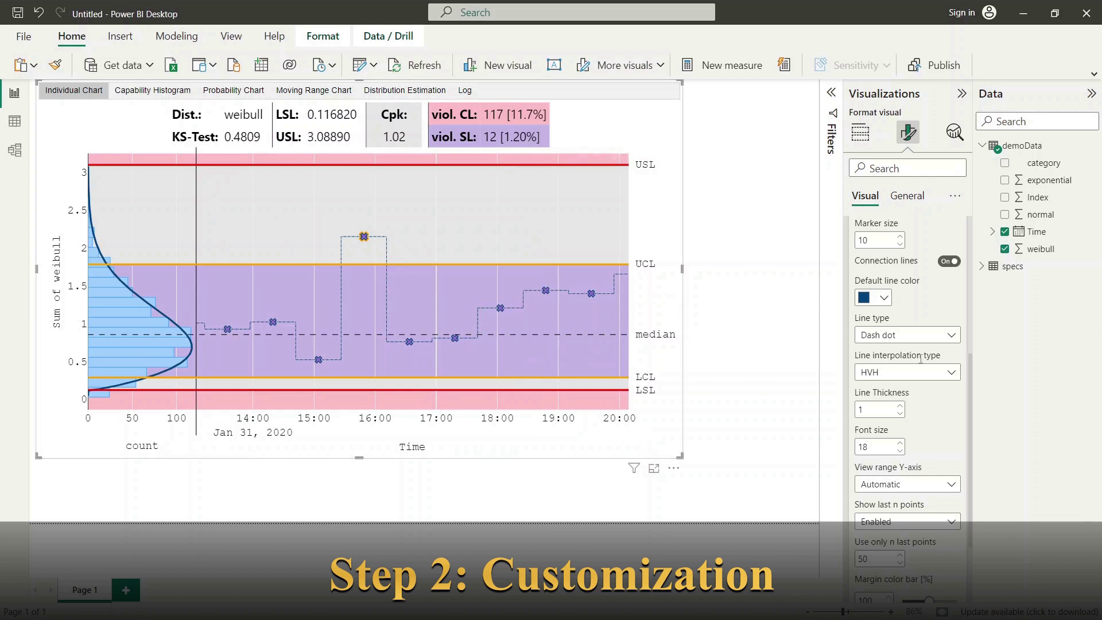
{"action": "left_click", "coordinate": [942, 373]}
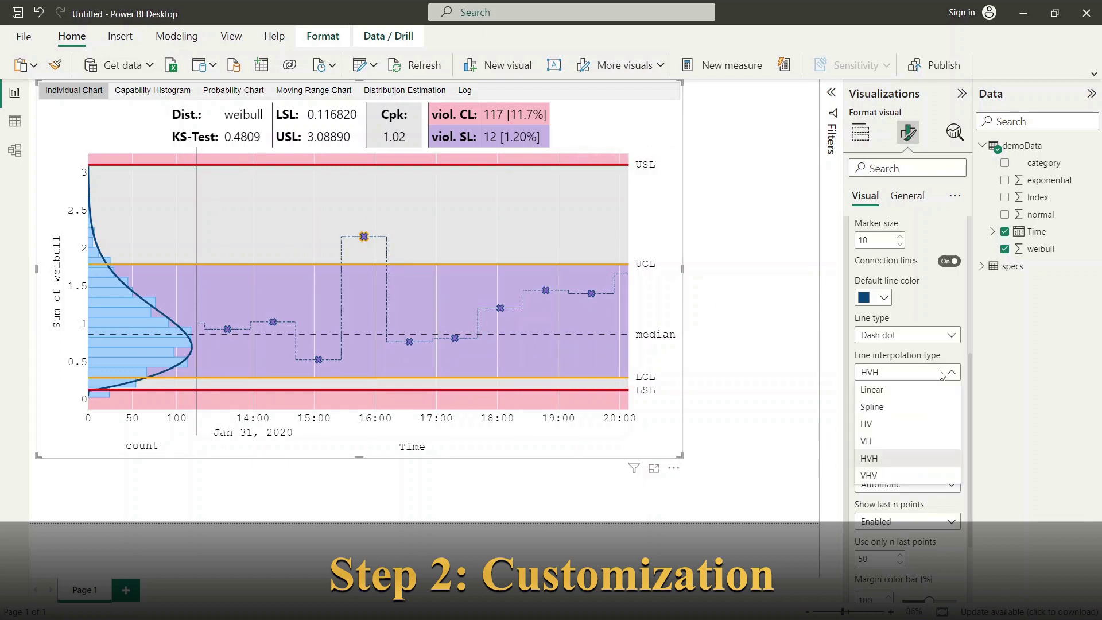
{"action": "left_click", "coordinate": [878, 442]}
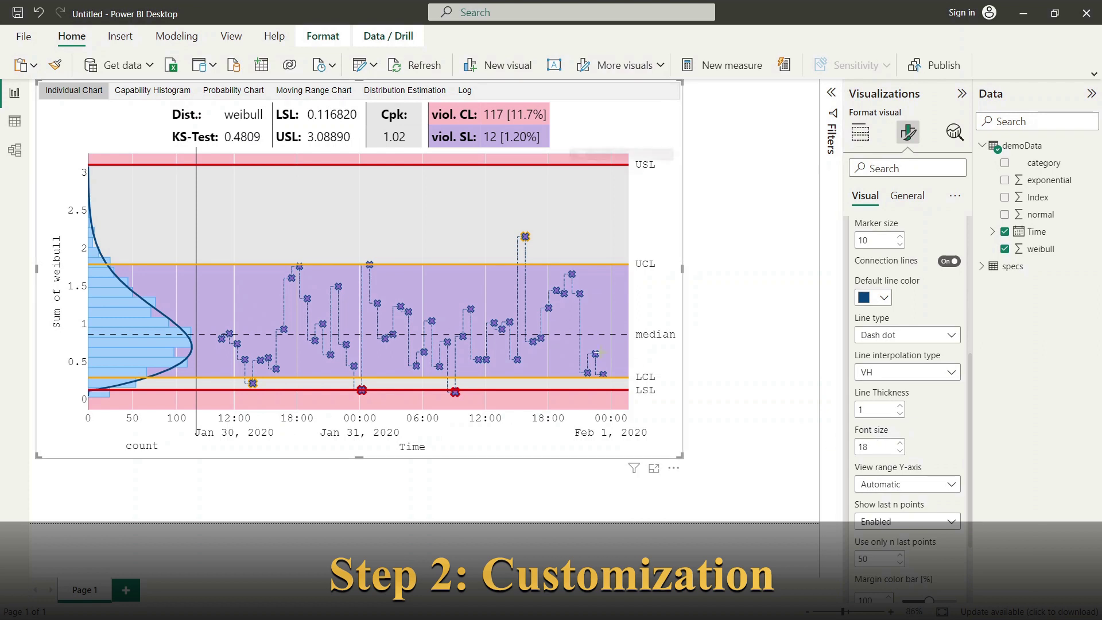
{"action": "left_click_drag", "start_coordinate": [600, 352], "coordinate": [532, 315]}
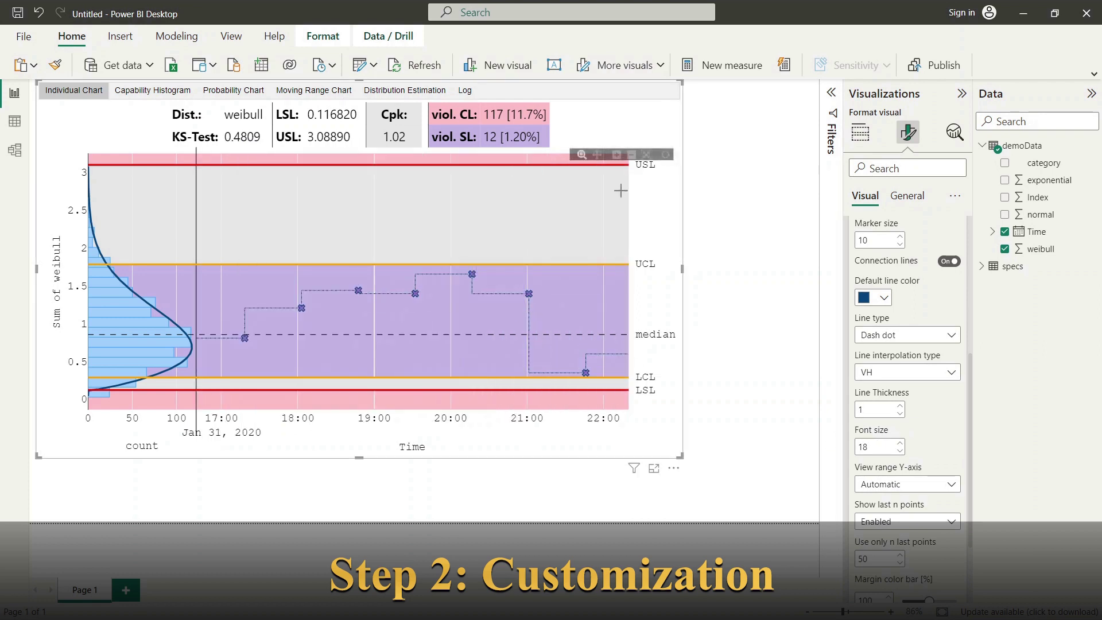
{"action": "left_click", "coordinate": [647, 155]}
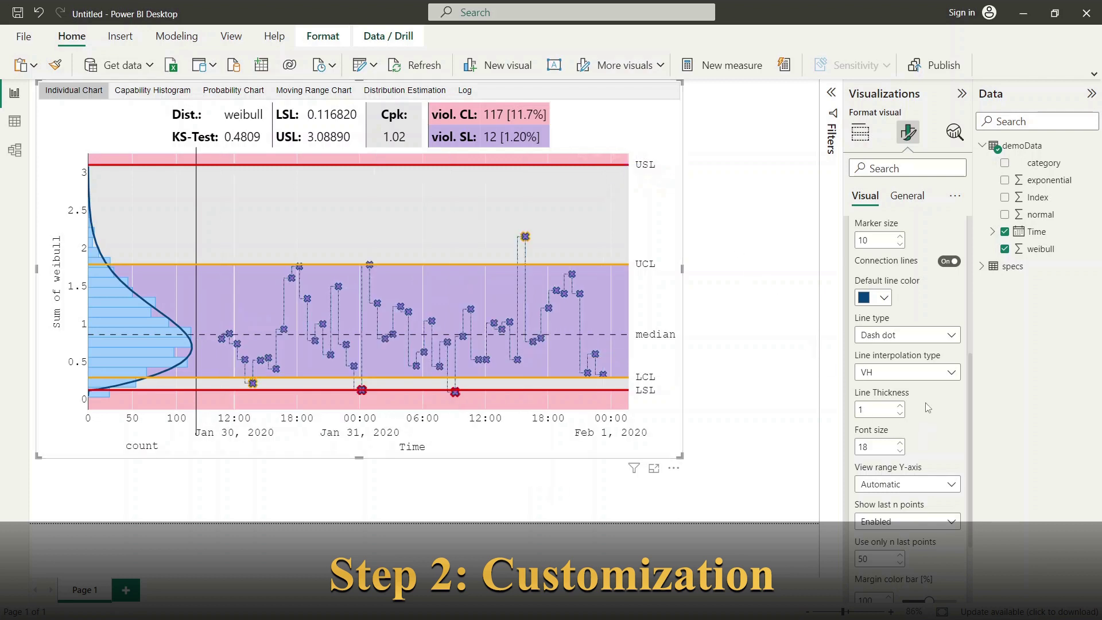
Step: Set the connecting line thickness to 2 and the chart font size to 16
{"action": "scroll", "coordinate": [927, 405], "scroll_direction": "down", "scroll_amount": 2}
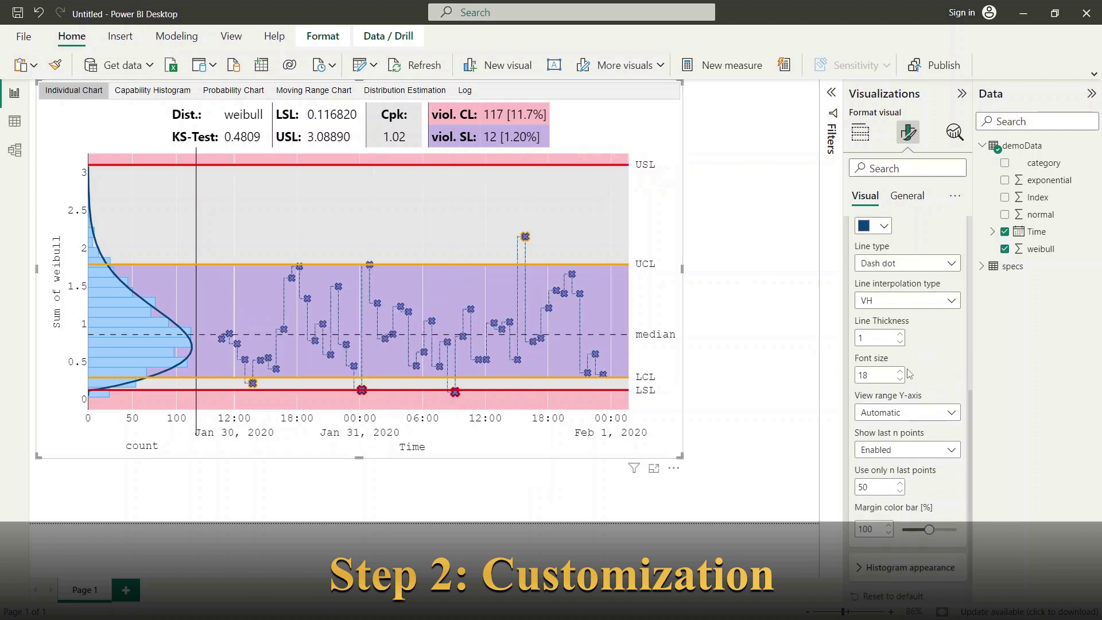
{"action": "left_click", "coordinate": [900, 336]}
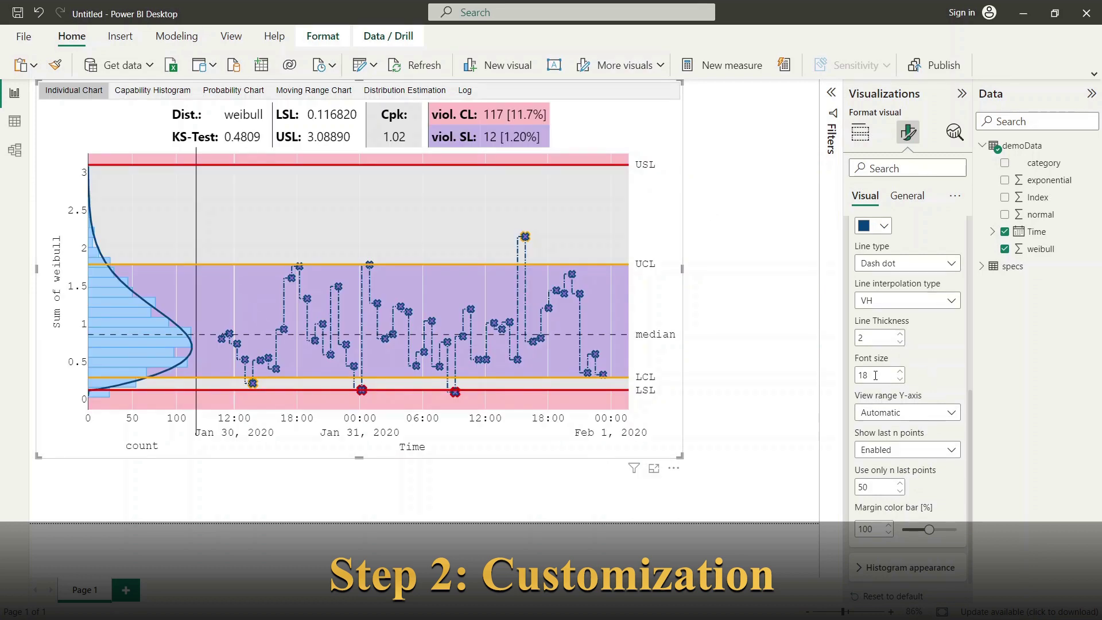
{"action": "left_click_drag", "start_coordinate": [875, 375], "coordinate": [851, 376]}
{"action": "type", "text": "10"}
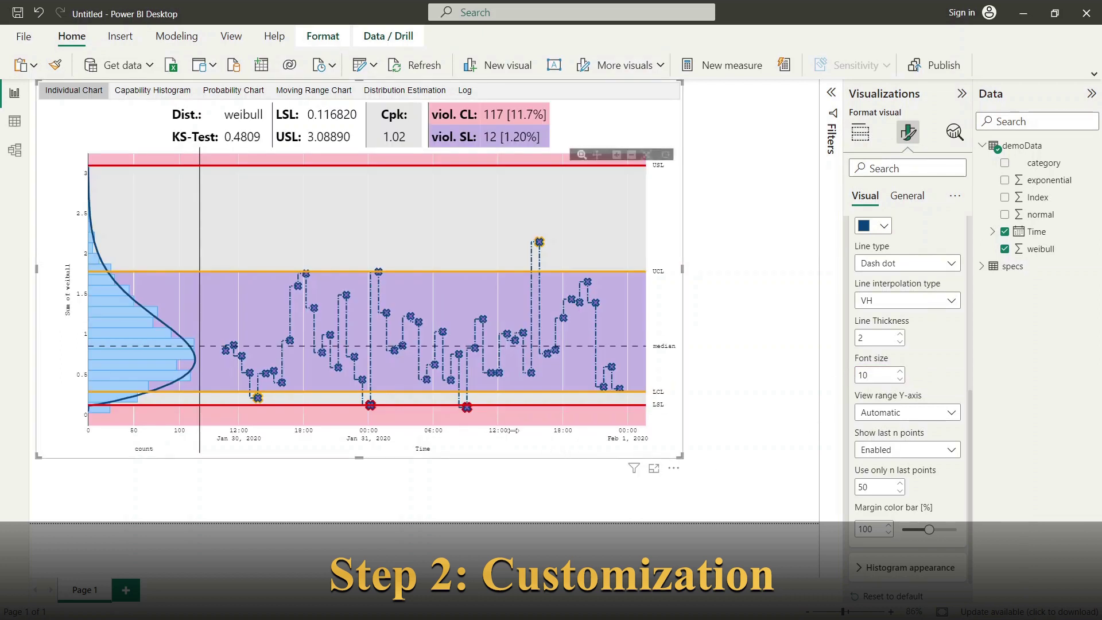
{"action": "left_click_drag", "start_coordinate": [872, 373], "coordinate": [856, 376]}
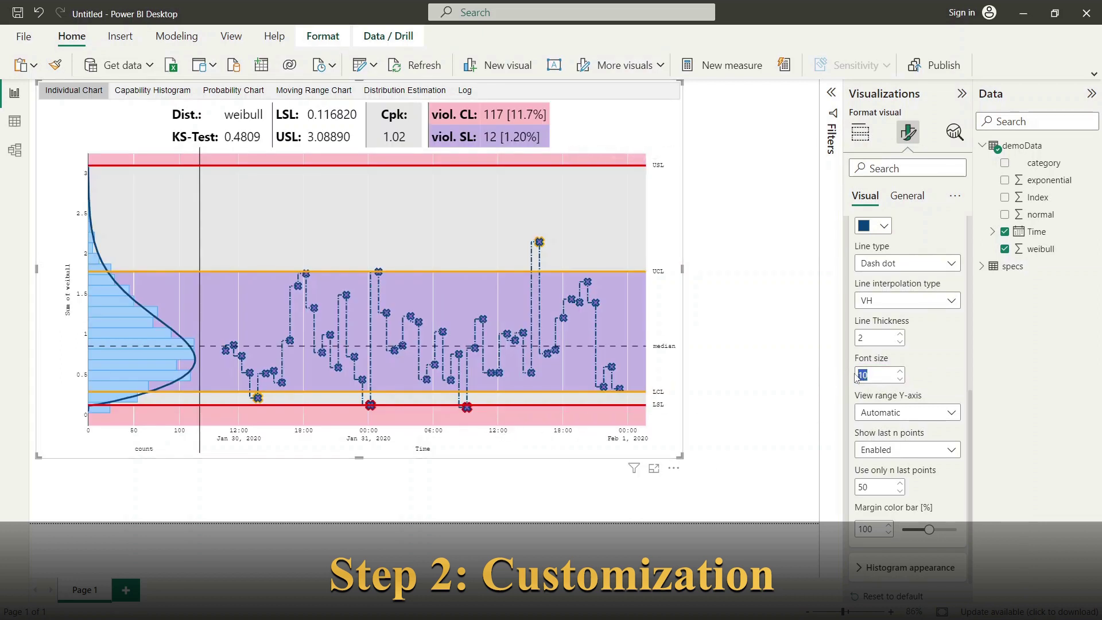
{"action": "type", "text": "16"}
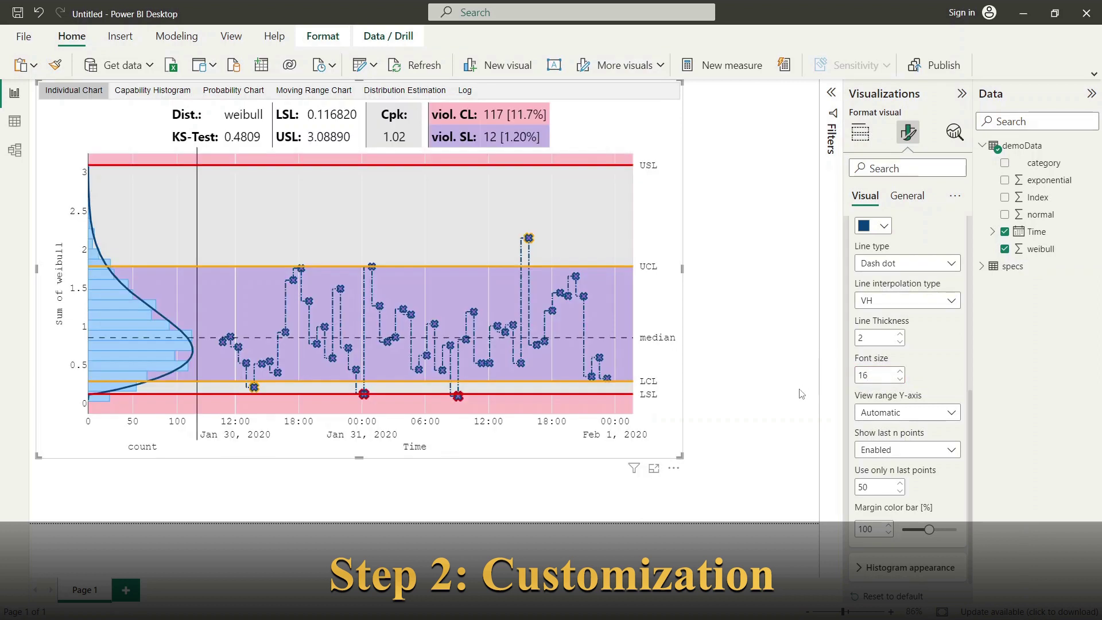
{"action": "left_click", "coordinate": [951, 413]}
Step: Set a manual Y-axis range from 0.3 to 2 and redraw the chart with it
{"action": "left_click", "coordinate": [900, 454]}
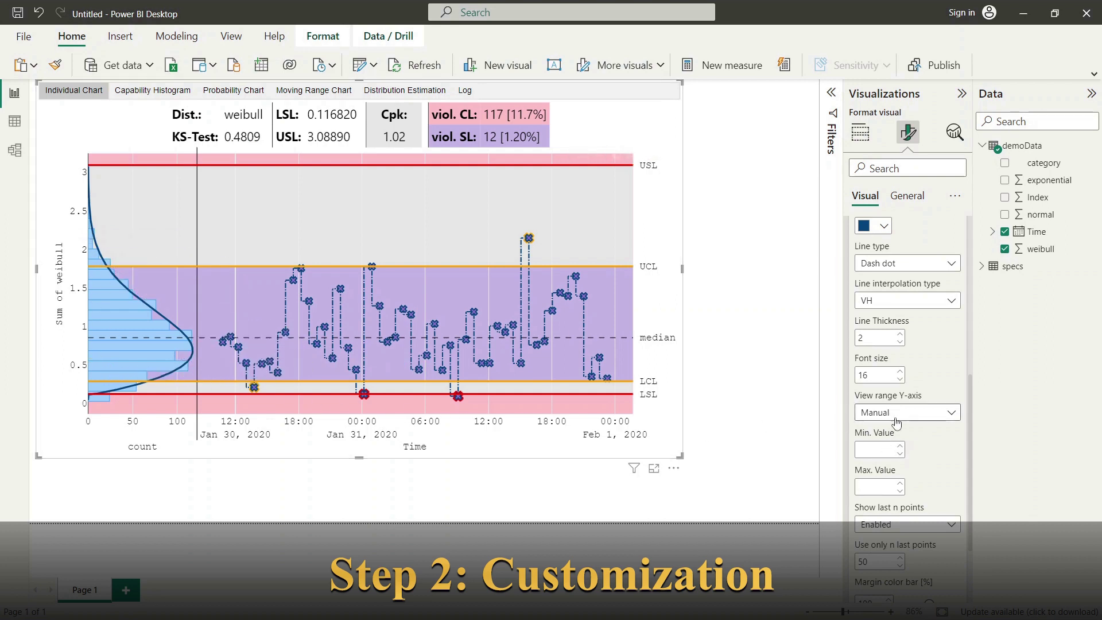
{"action": "left_click", "coordinate": [874, 450]}
{"action": "type", "text": "0.3"}
{"action": "left_click", "coordinate": [875, 486]}
{"action": "type", "text": "2"}
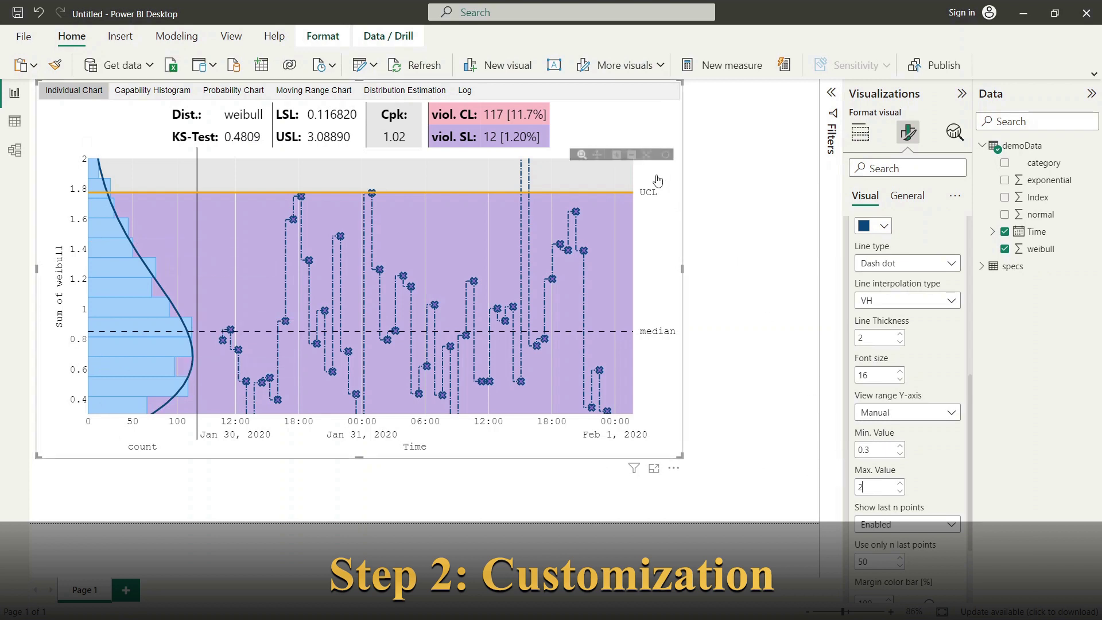
{"action": "left_click", "coordinate": [647, 155]}
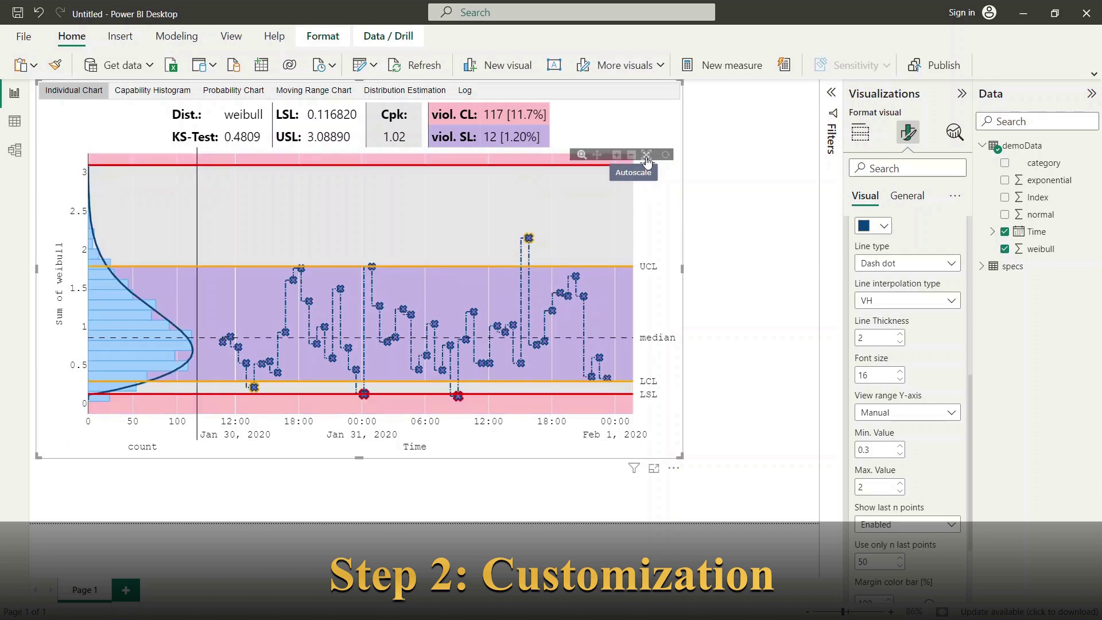
{"action": "left_click", "coordinate": [666, 155]}
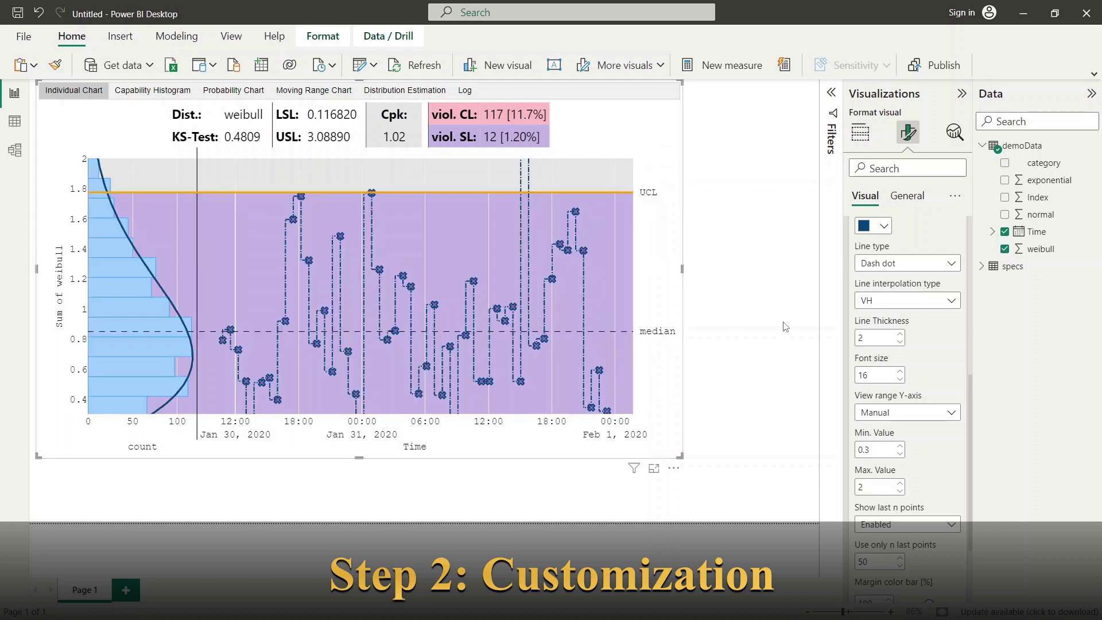
Step: Switch the Y-axis view range back to Automatic
{"action": "left_click", "coordinate": [953, 417]}
{"action": "left_click", "coordinate": [901, 432]}
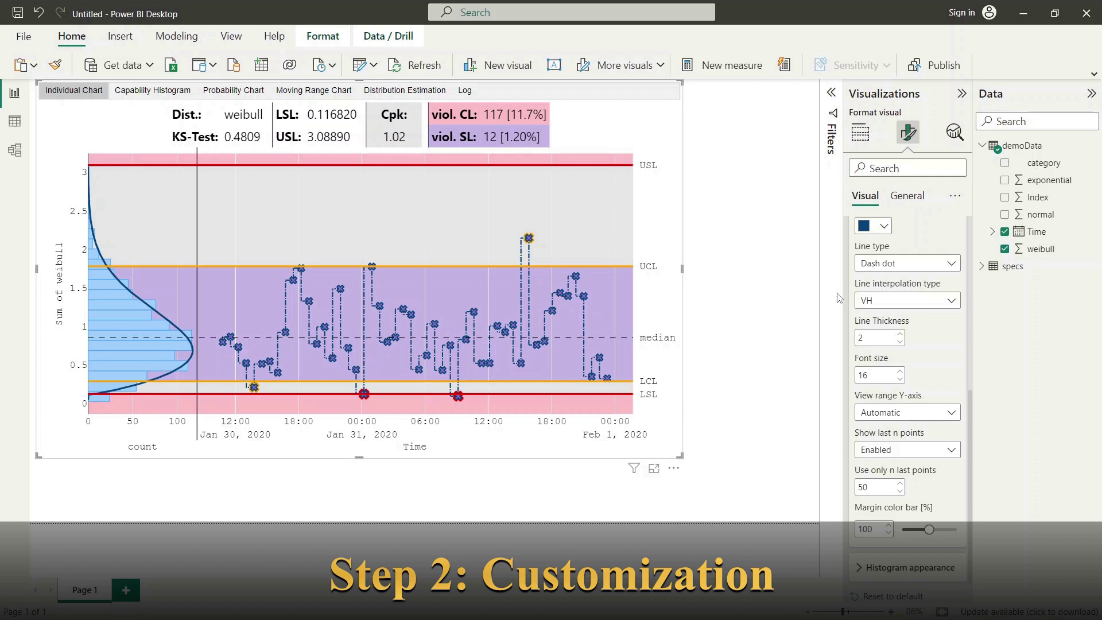
{"action": "scroll", "coordinate": [905, 291], "scroll_direction": "up", "scroll_amount": 3}
Step: Collapse Data appearance and set the histogram type to Percentage in Histogram appearance
{"action": "scroll", "coordinate": [905, 291], "scroll_direction": "up", "scroll_amount": 2}
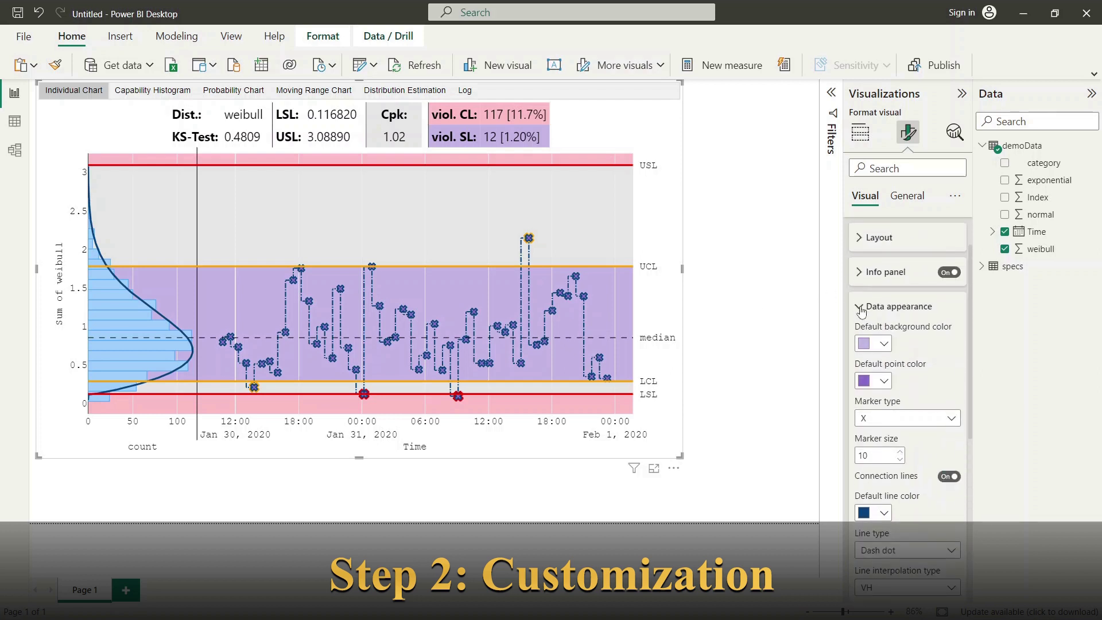
{"action": "left_click", "coordinate": [861, 309]}
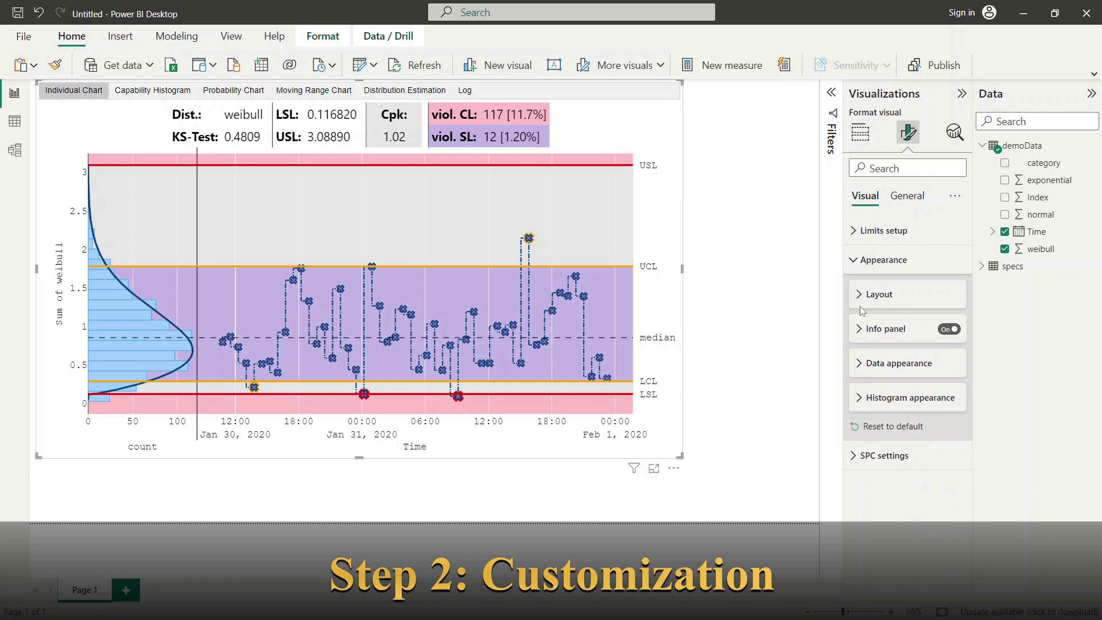
{"action": "left_click", "coordinate": [859, 405]}
{"action": "scroll", "coordinate": [901, 396], "scroll_direction": "down", "scroll_amount": 1}
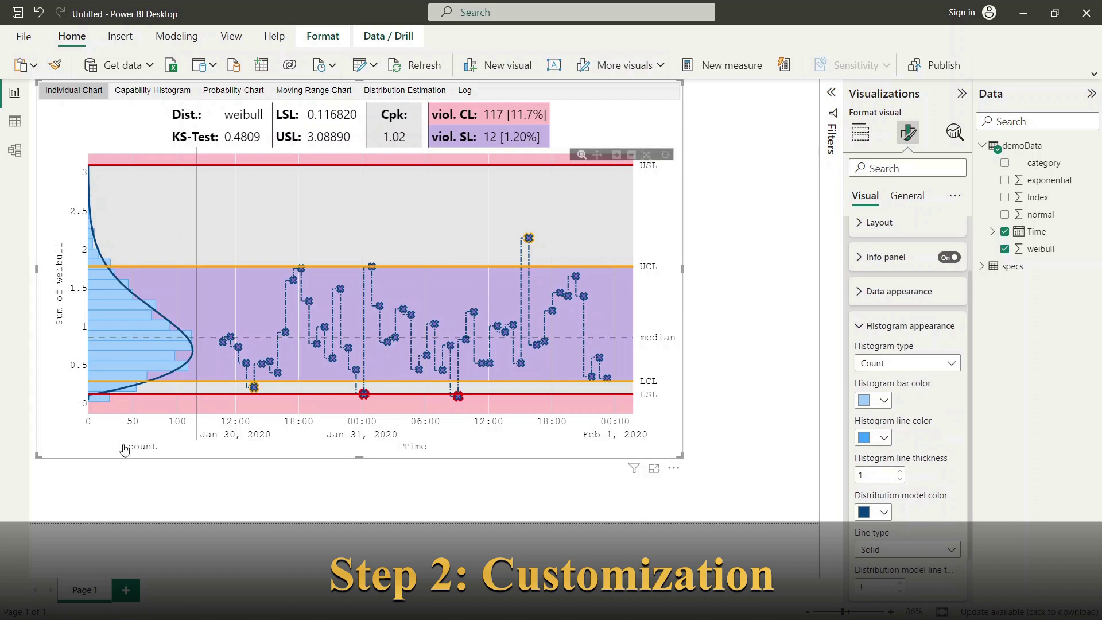
{"action": "left_click", "coordinate": [891, 373]}
{"action": "left_click", "coordinate": [891, 398]}
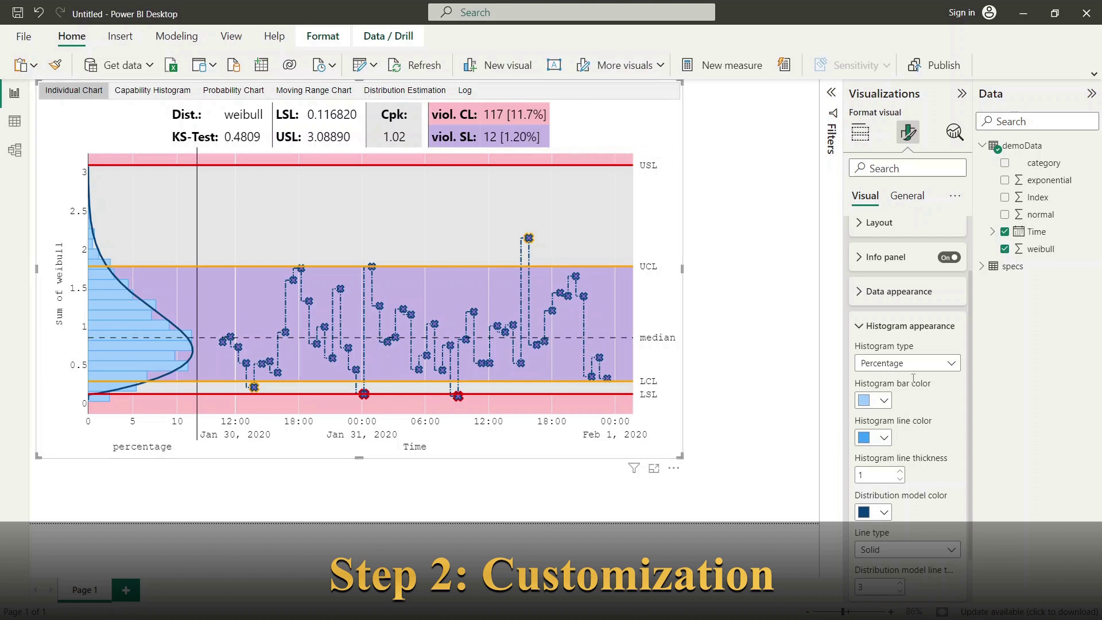
Step: Make the histogram bars lavender and their outlines purple
{"action": "left_click", "coordinate": [885, 401]}
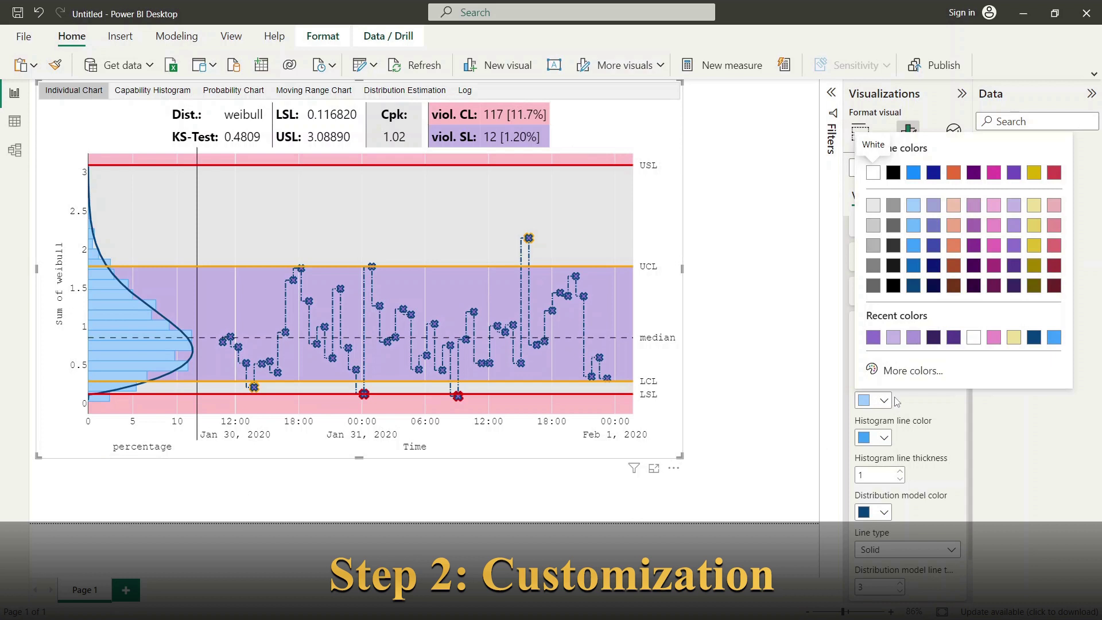
{"action": "left_click", "coordinate": [1015, 207]}
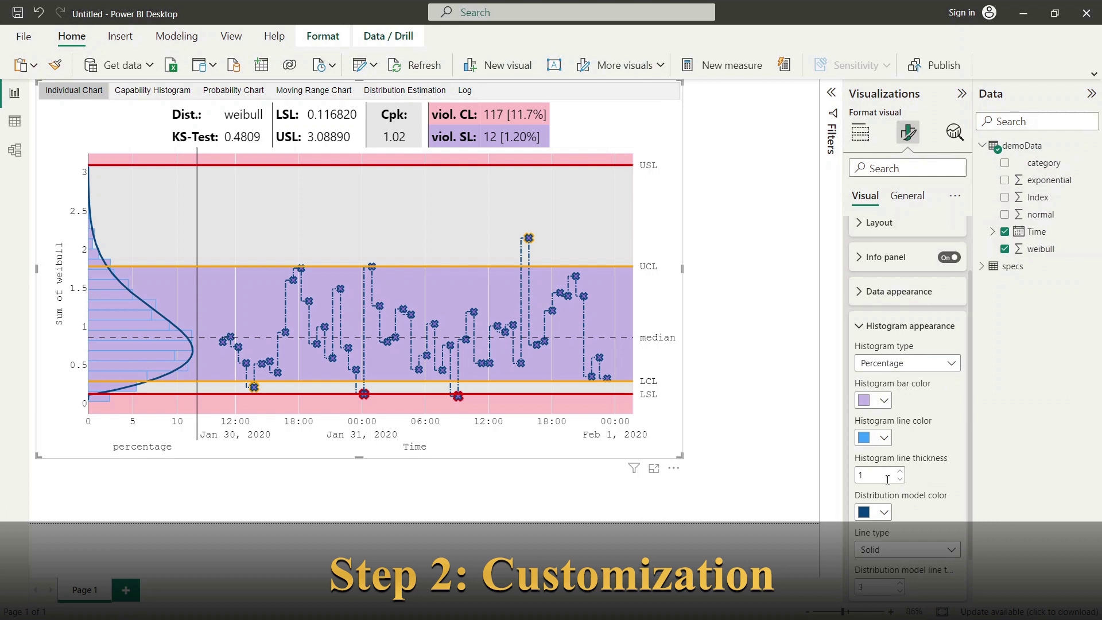
{"action": "left_click", "coordinate": [885, 437]}
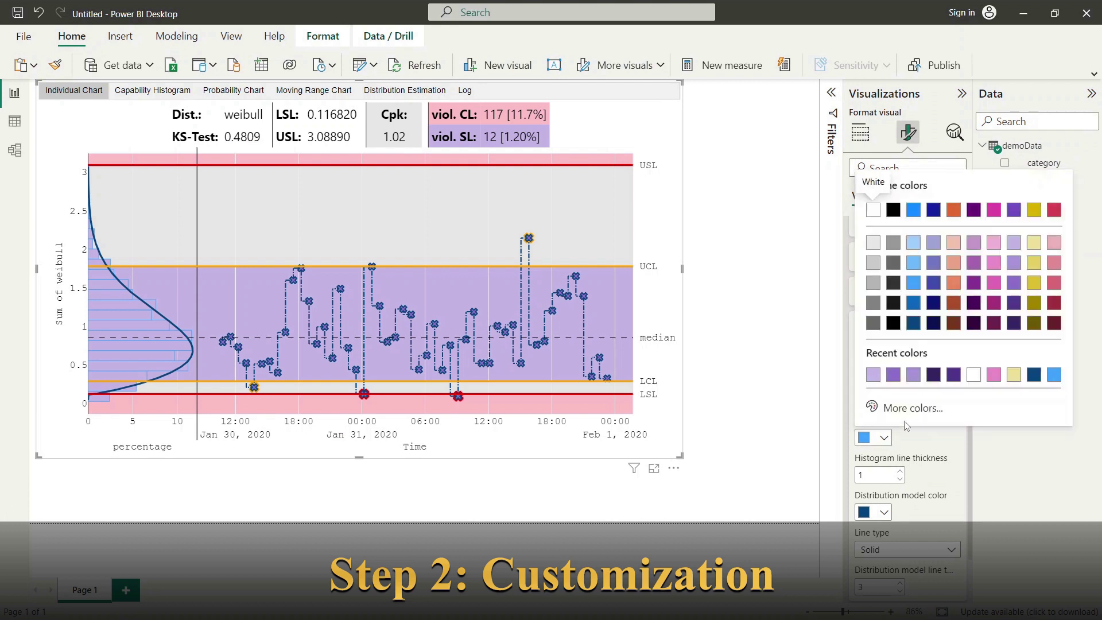
{"action": "left_click", "coordinate": [1013, 284]}
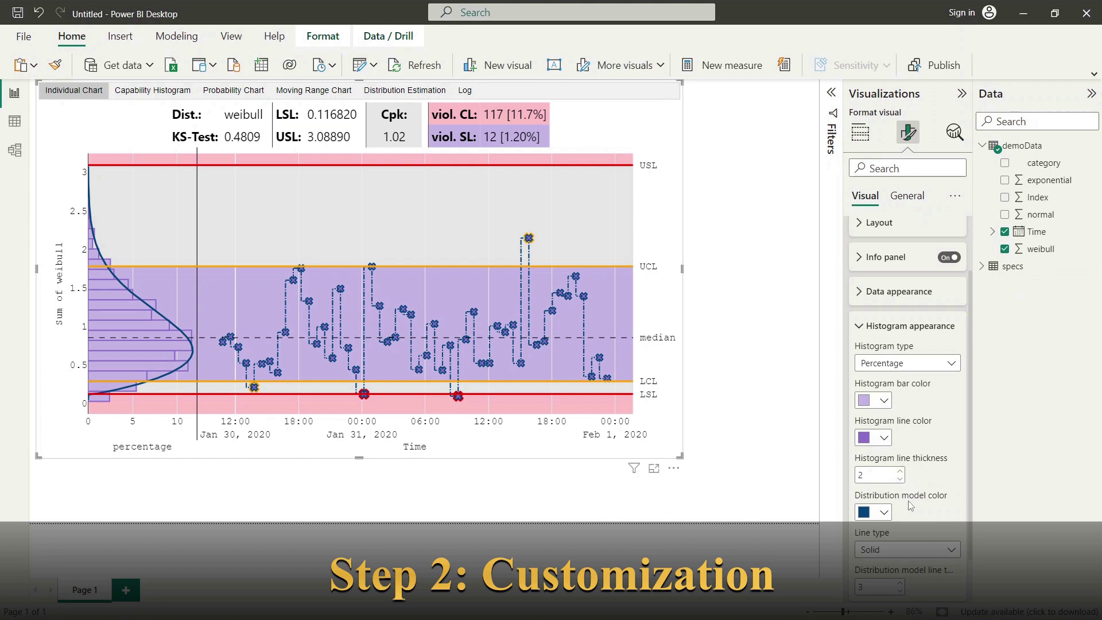
Step: Draw the distribution curve in dark red, dash-dot, at thickness 5
{"action": "left_click", "coordinate": [890, 514]}
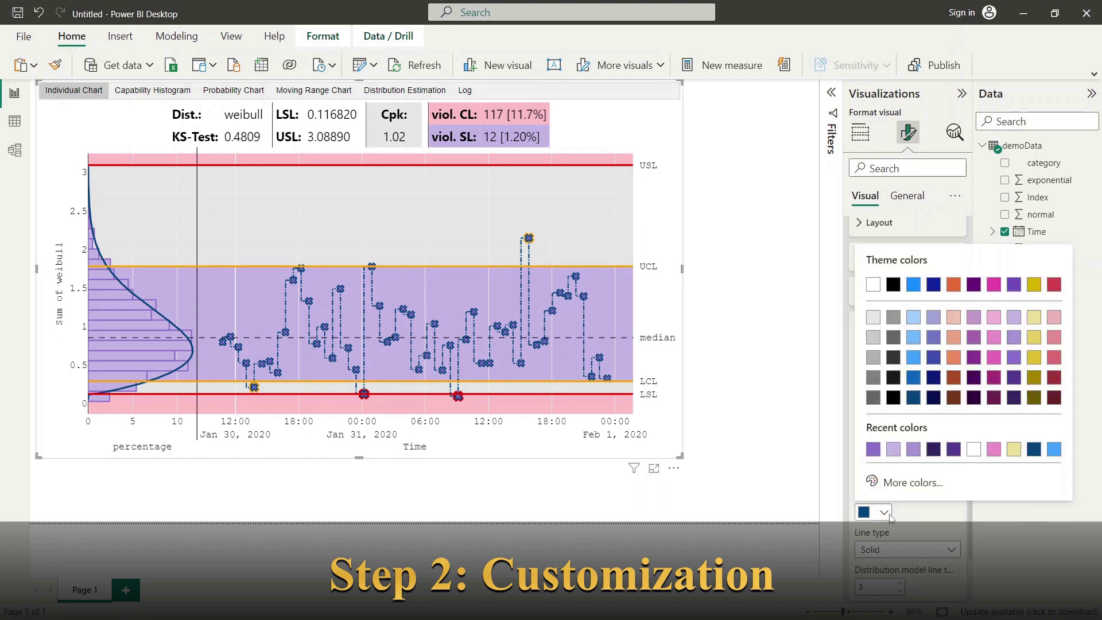
{"action": "left_click", "coordinate": [1055, 379]}
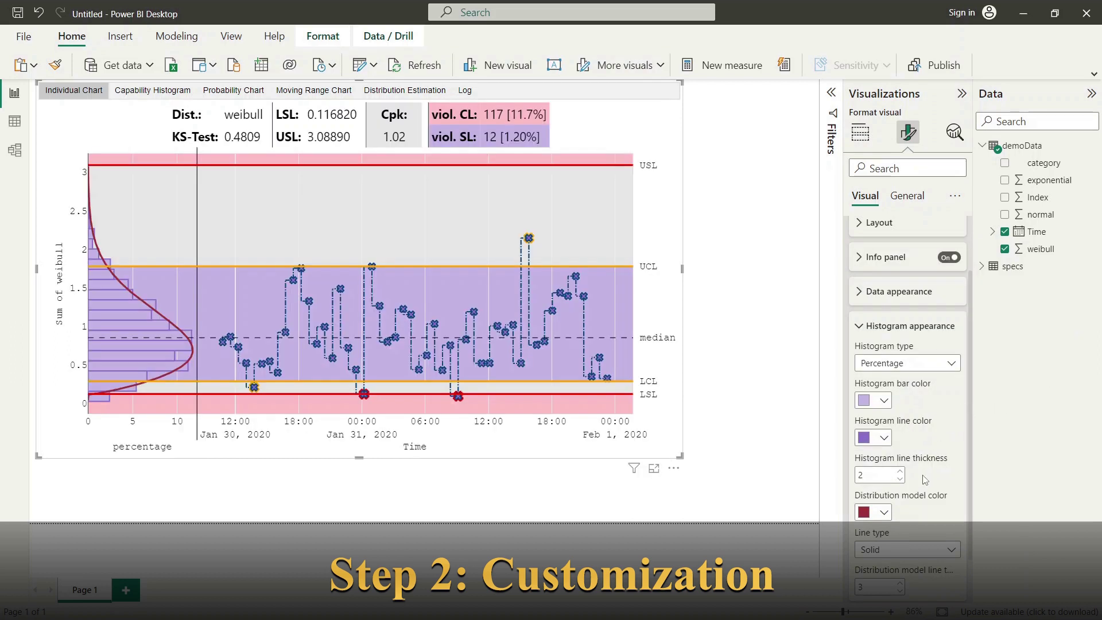
{"action": "scroll", "coordinate": [925, 480], "scroll_direction": "down", "scroll_amount": 1}
{"action": "left_click", "coordinate": [943, 496]}
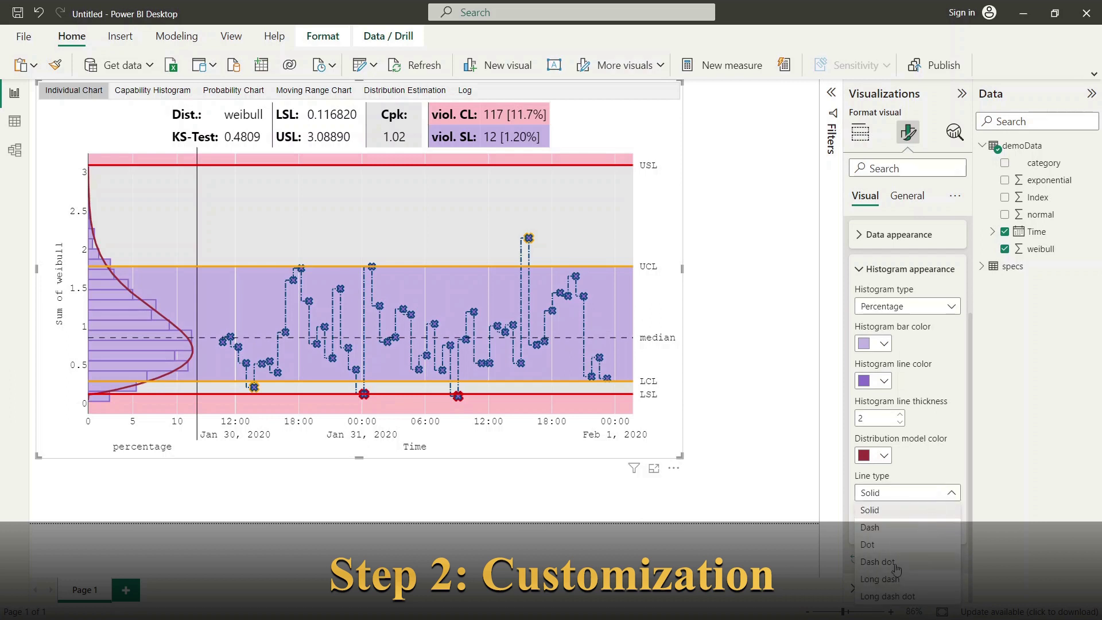
{"action": "left_click", "coordinate": [878, 562]}
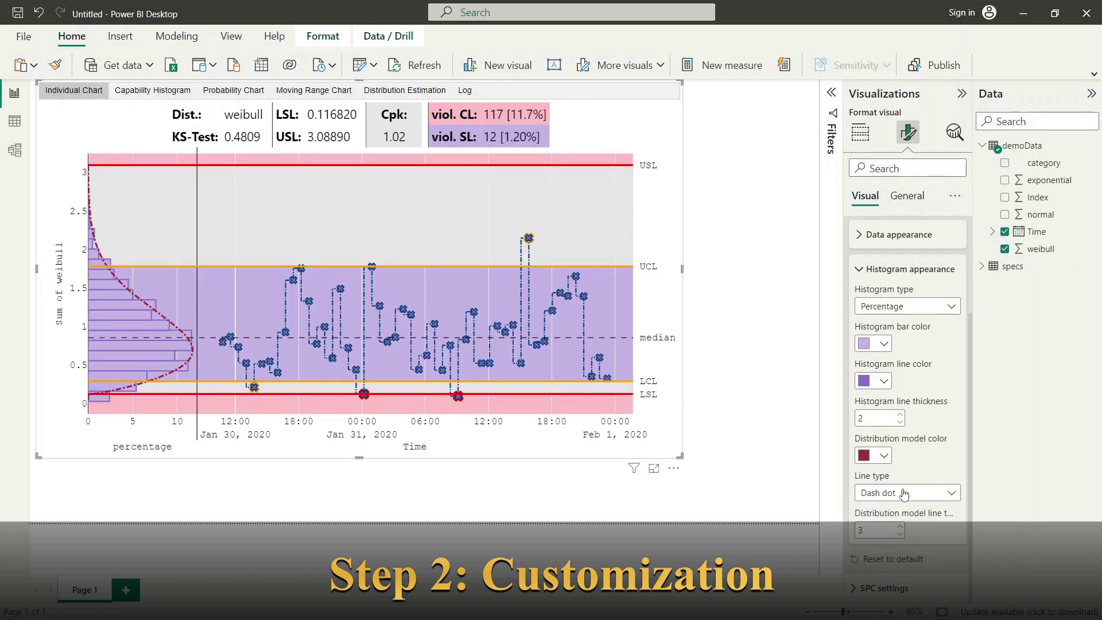
{"action": "left_click", "coordinate": [901, 528]}
{"action": "left_click", "coordinate": [900, 528]}
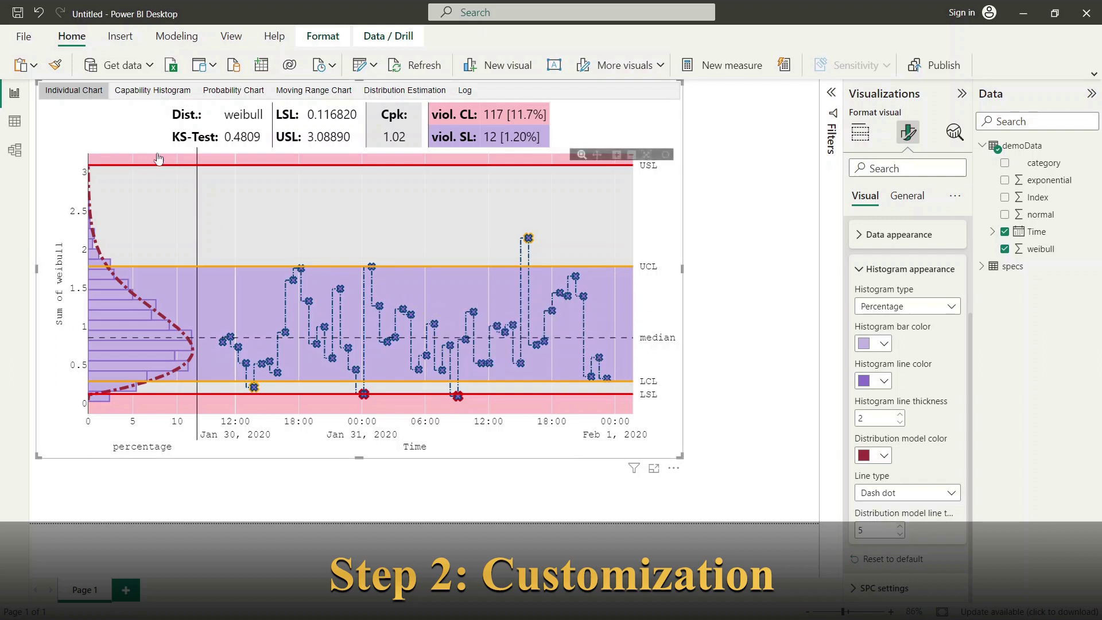
{"action": "left_click", "coordinate": [149, 91]}
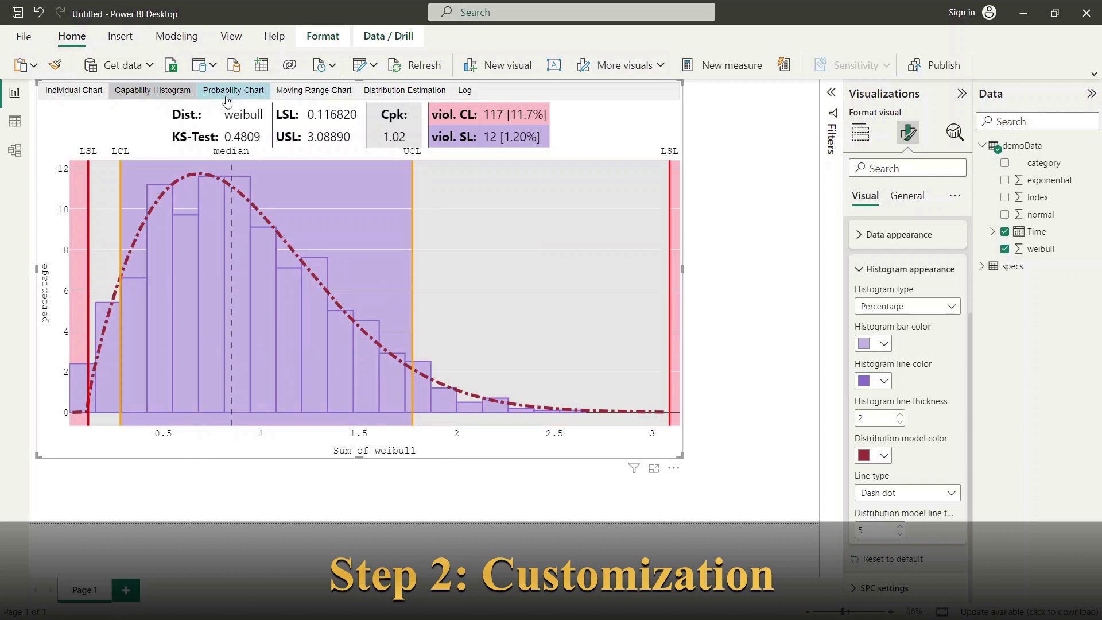
{"action": "left_click", "coordinate": [232, 98]}
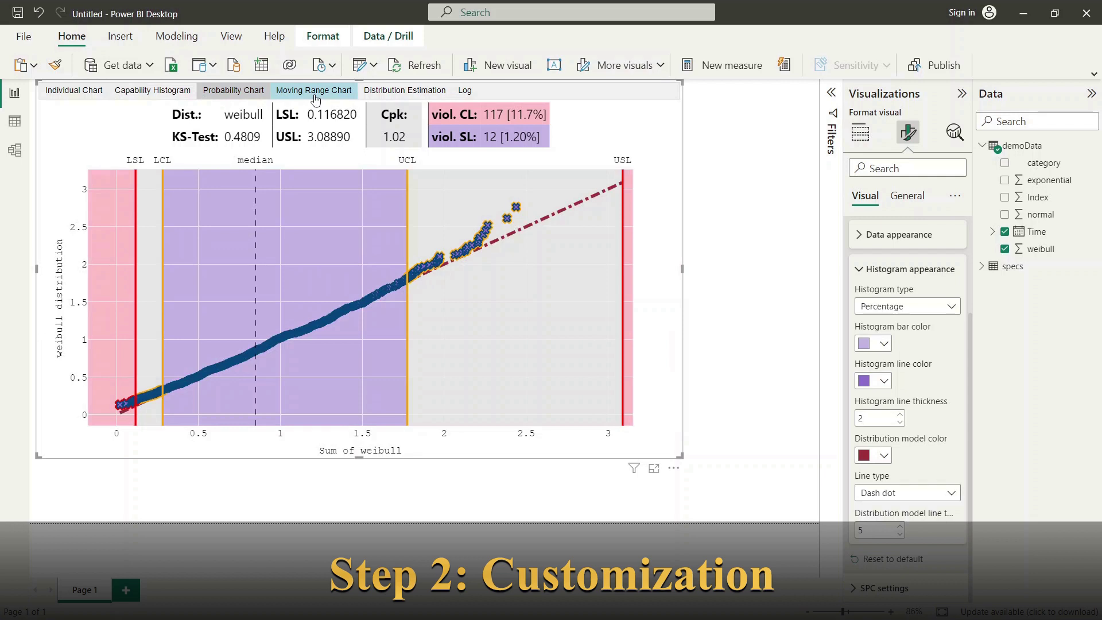
{"action": "left_click", "coordinate": [315, 98]}
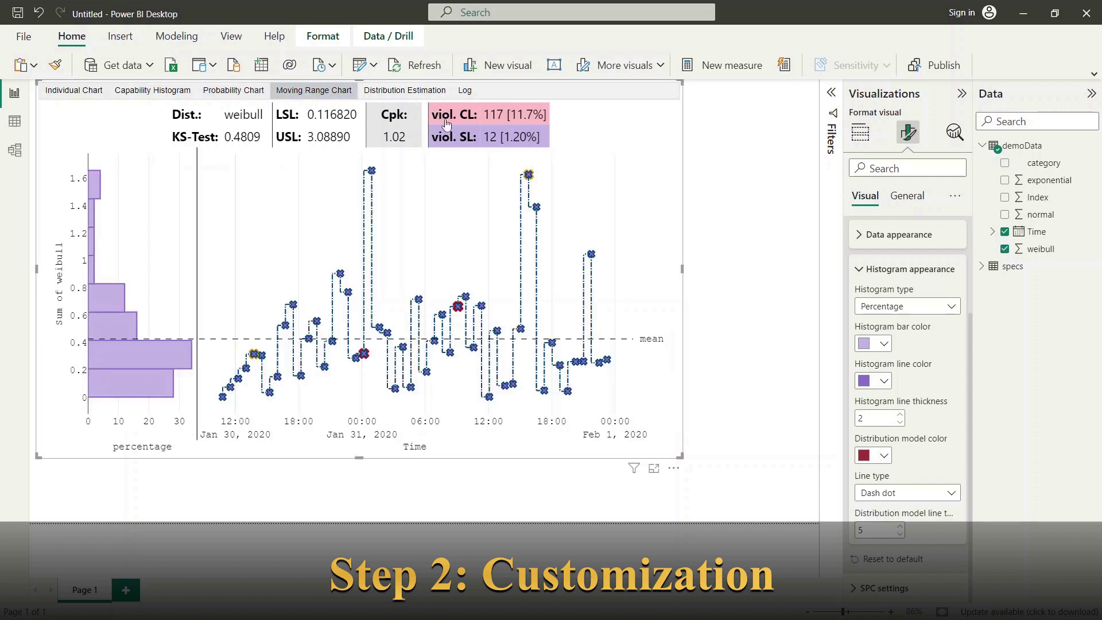
{"action": "left_click", "coordinate": [73, 92]}
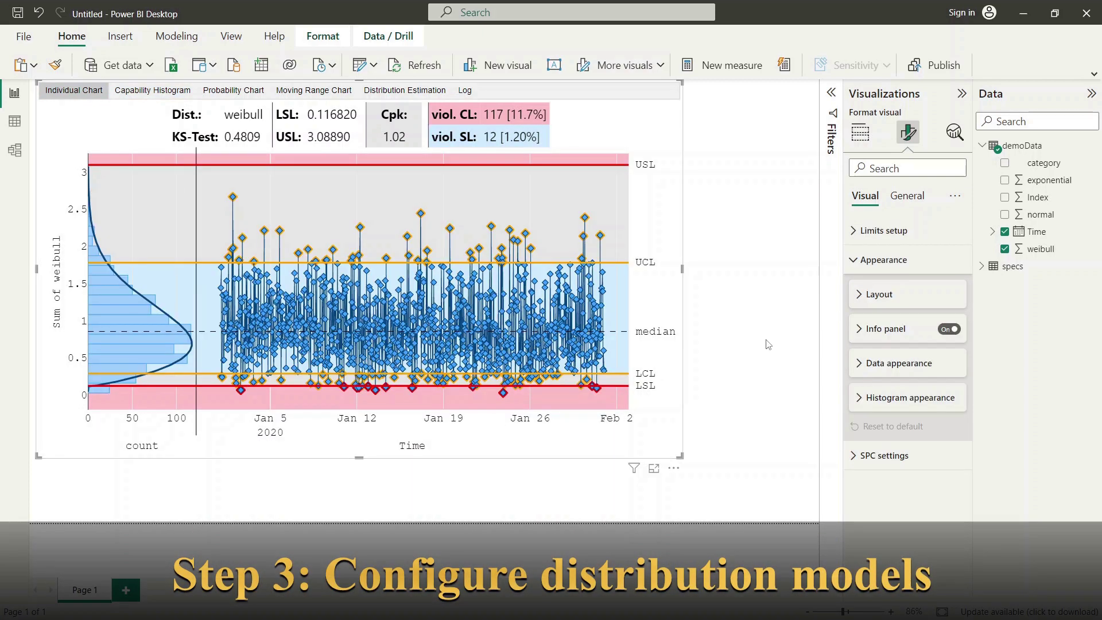
Step: Open the Distribution Estimation view, collapse the appearance settings and expand SPC settings
{"action": "left_click", "coordinate": [421, 92]}
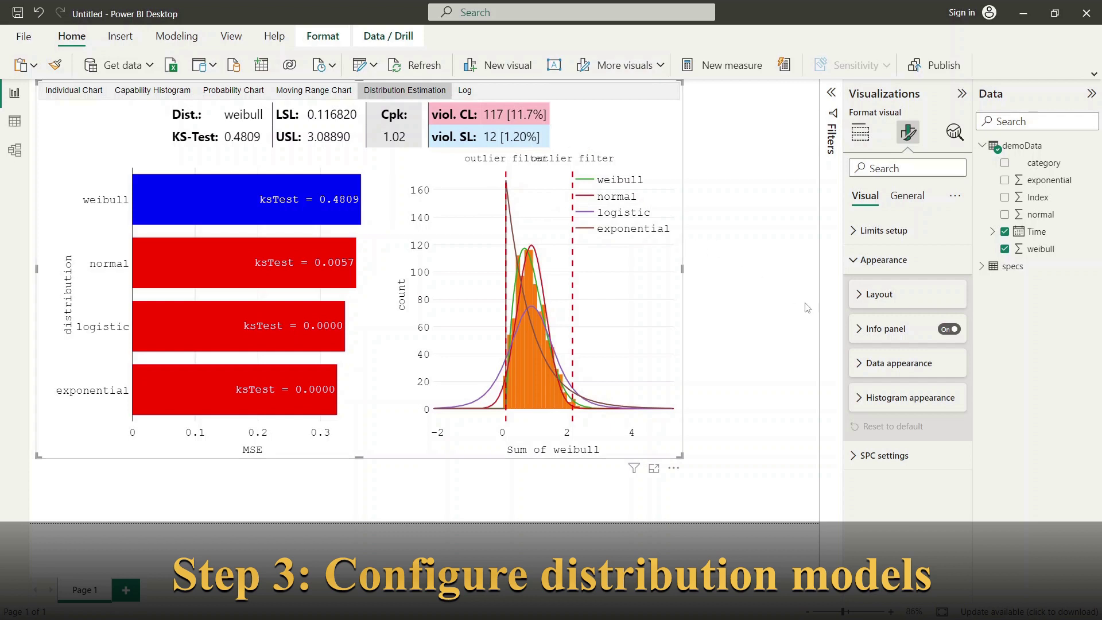
{"action": "left_click", "coordinate": [857, 261]}
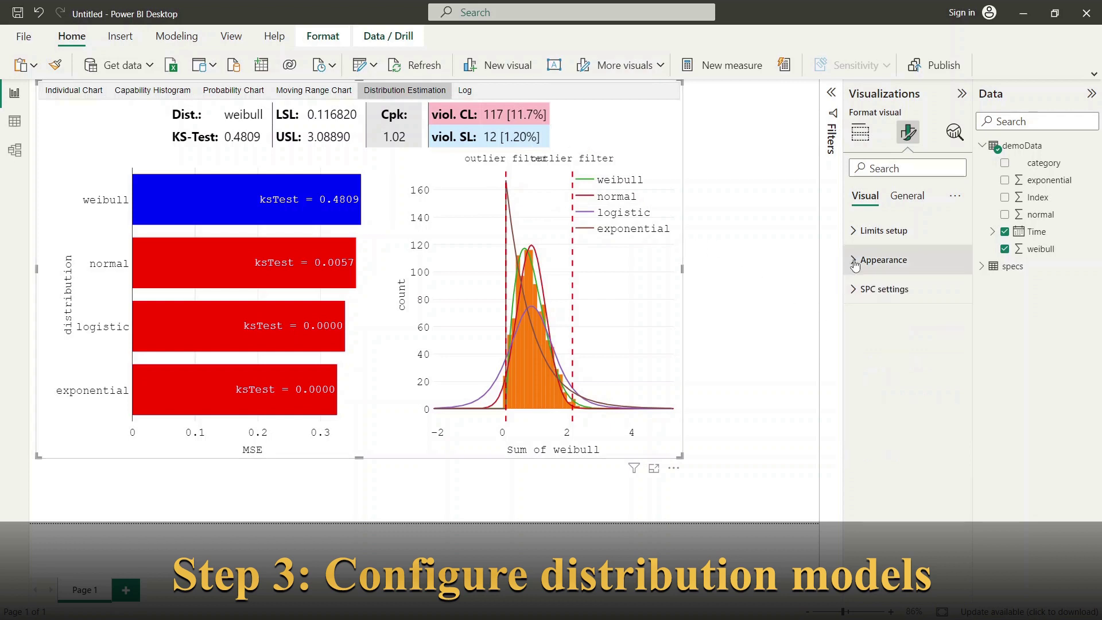
{"action": "left_click", "coordinate": [858, 290]}
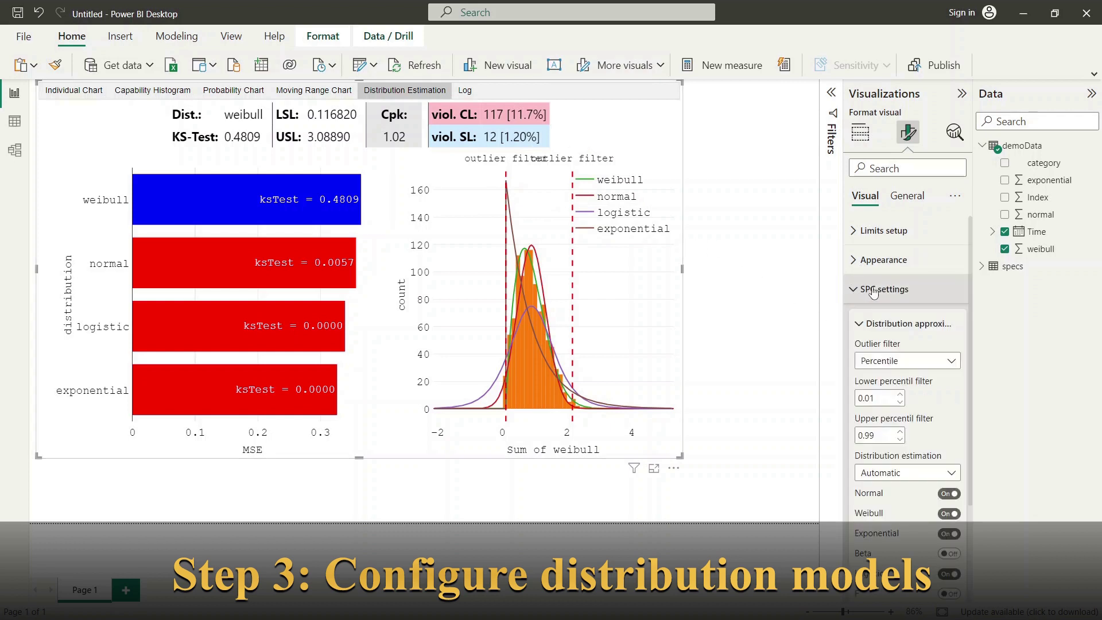
{"action": "scroll", "coordinate": [950, 315], "scroll_direction": "down", "scroll_amount": 2}
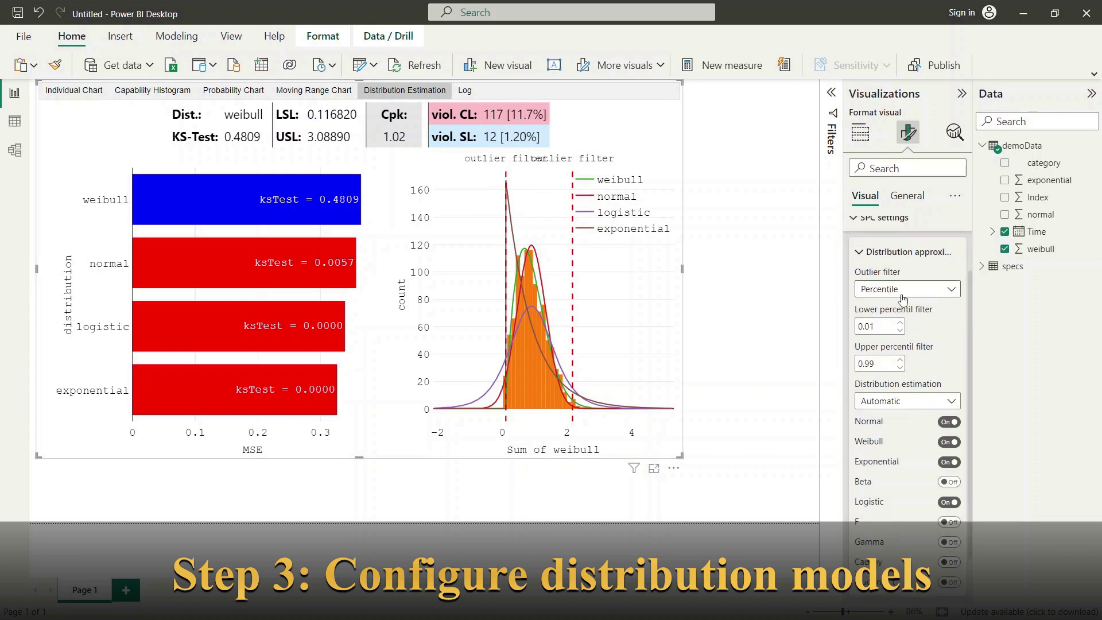
Step: Try a Constant outlier filter with lower bound 0.5, then revert to Percentile
{"action": "left_click", "coordinate": [954, 292]}
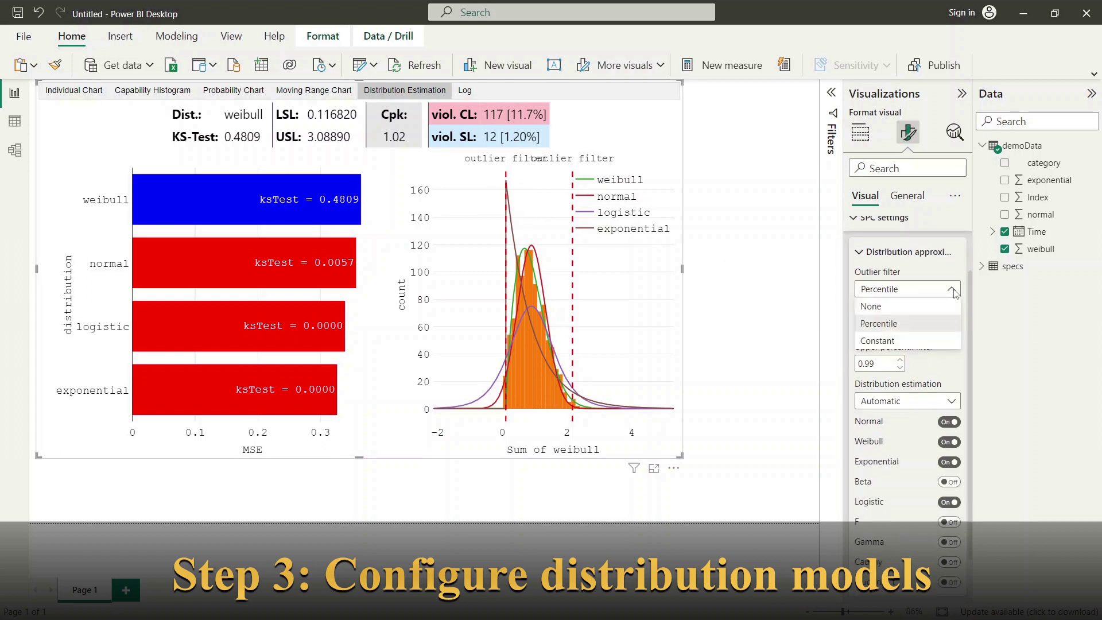
{"action": "left_click", "coordinate": [903, 331]}
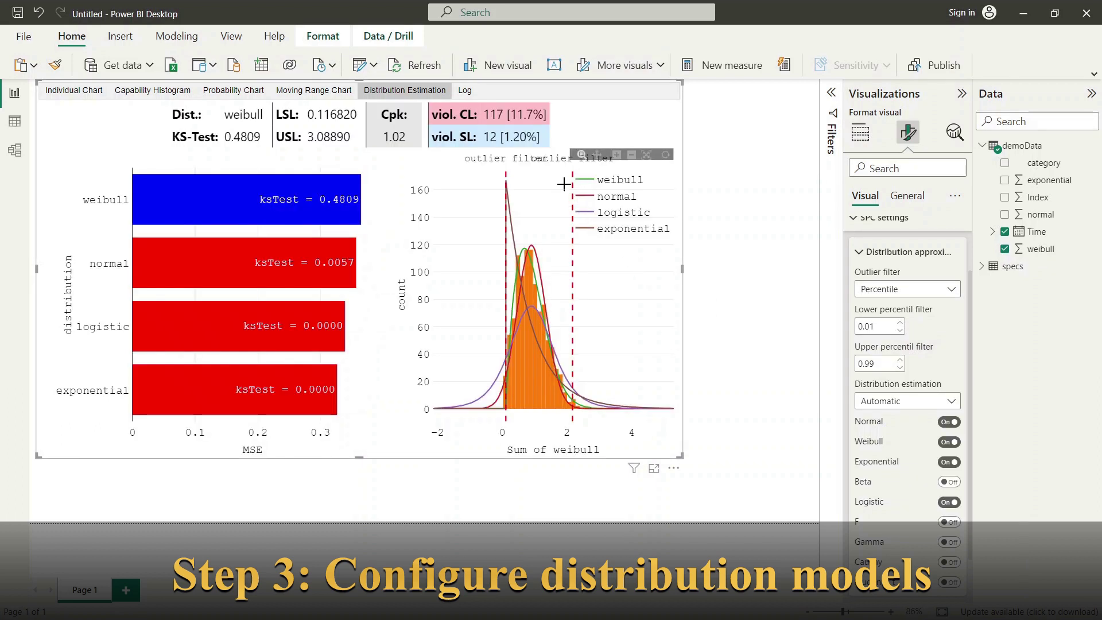
{"action": "left_click", "coordinate": [947, 292]}
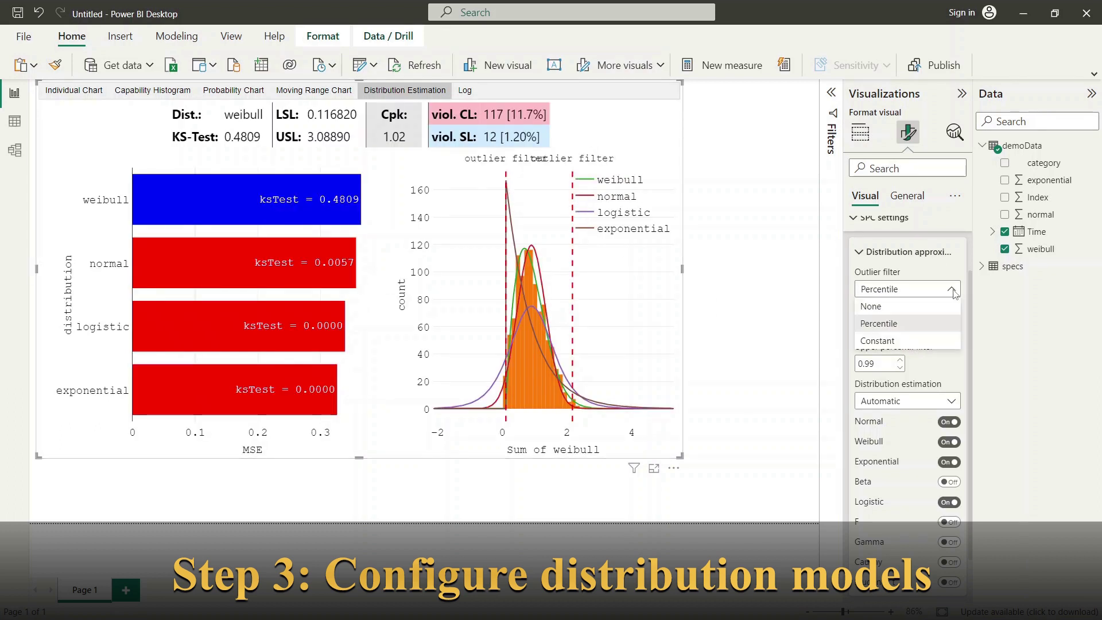
{"action": "left_click", "coordinate": [906, 342]}
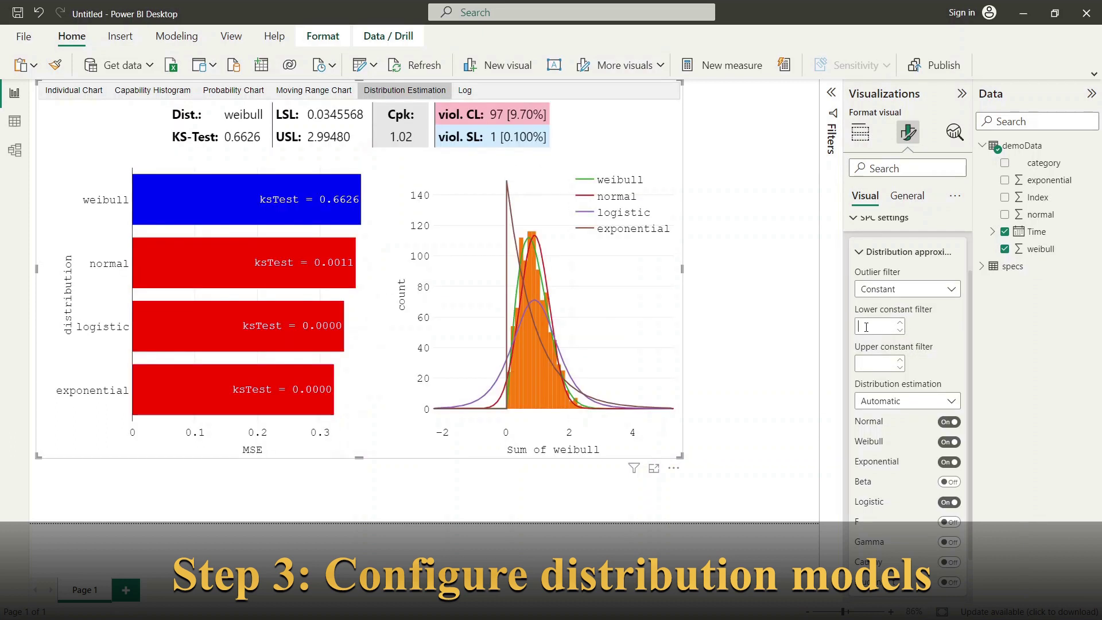
{"action": "left_click", "coordinate": [868, 328]}
{"action": "type", "text": "0"}
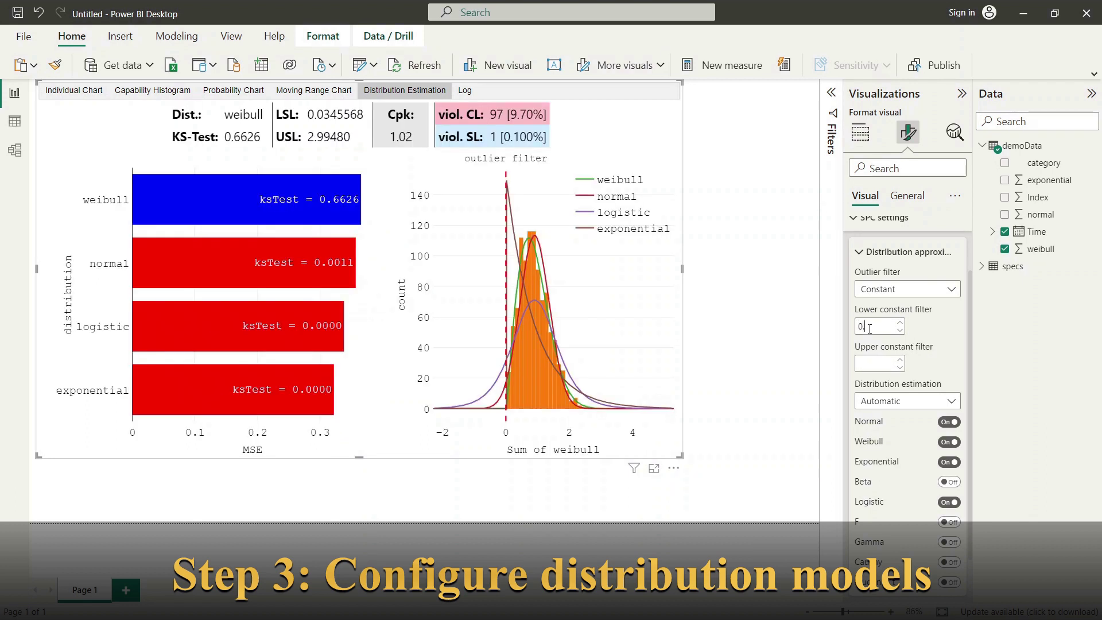
{"action": "type", "text": ".5"}
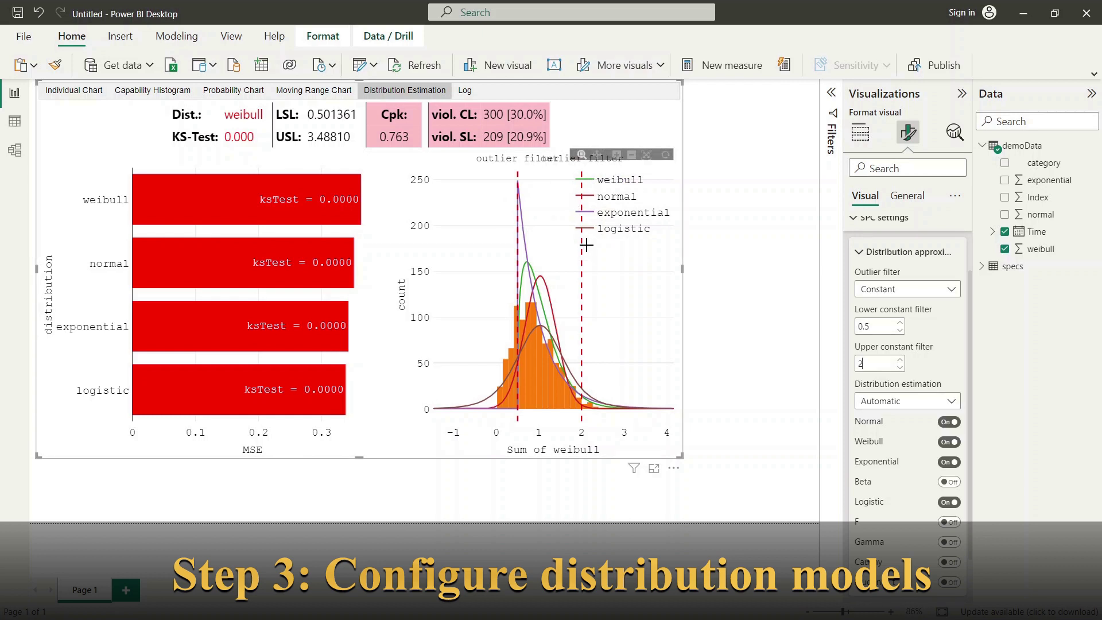
{"action": "left_click", "coordinate": [925, 289]}
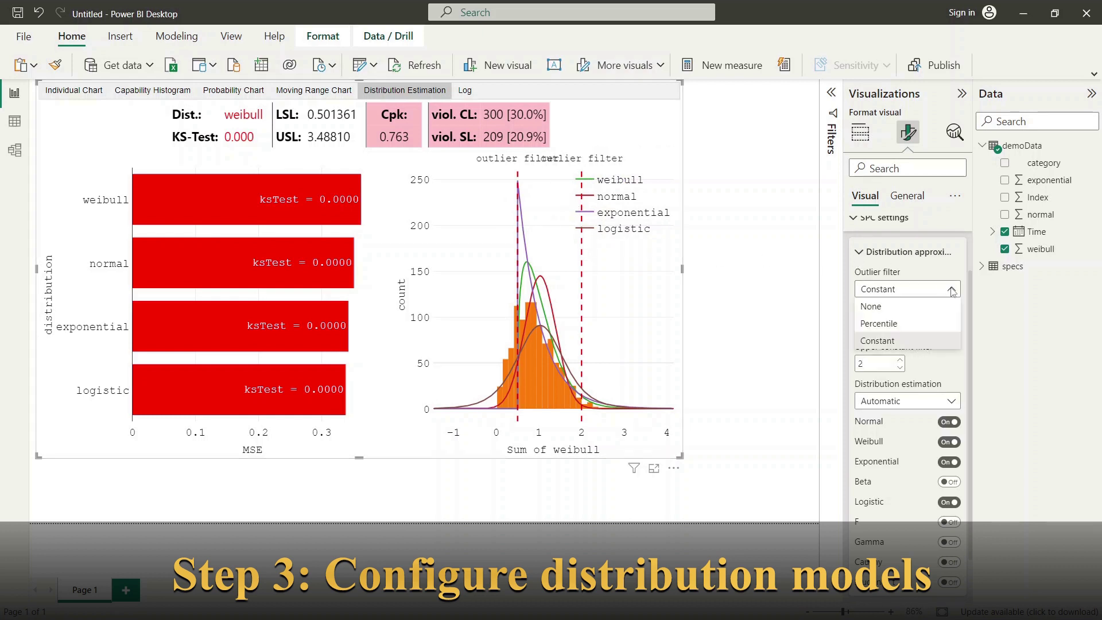
{"action": "left_click", "coordinate": [899, 325]}
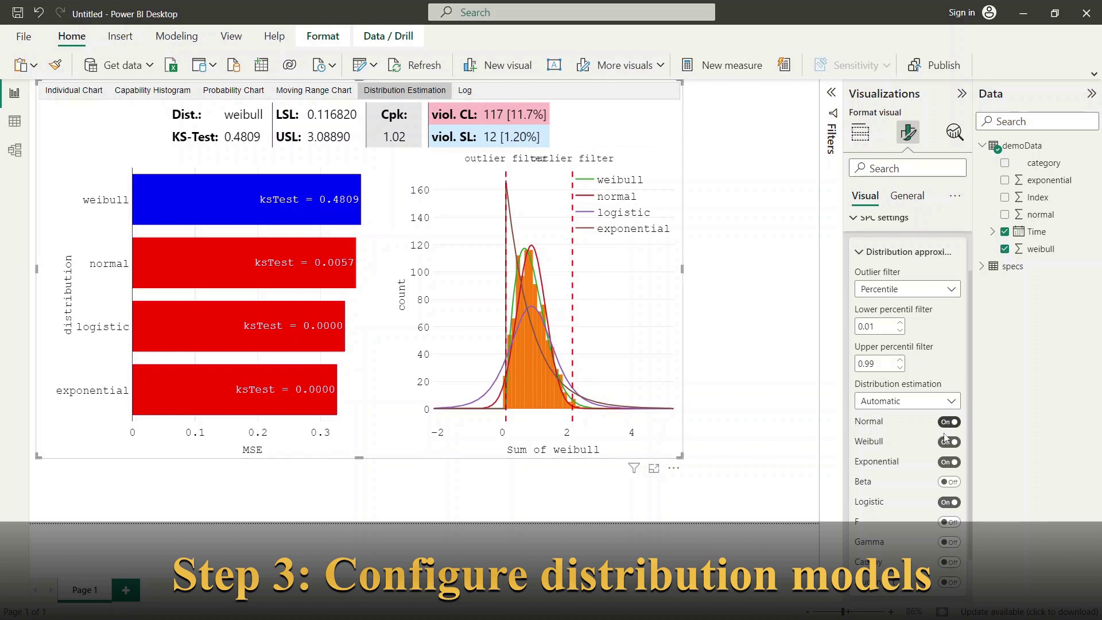
Step: Turn Gamma fitting on, review the Log tab, then return to Distribution Estimation
{"action": "scroll", "coordinate": [947, 465], "scroll_direction": "down", "scroll_amount": 1}
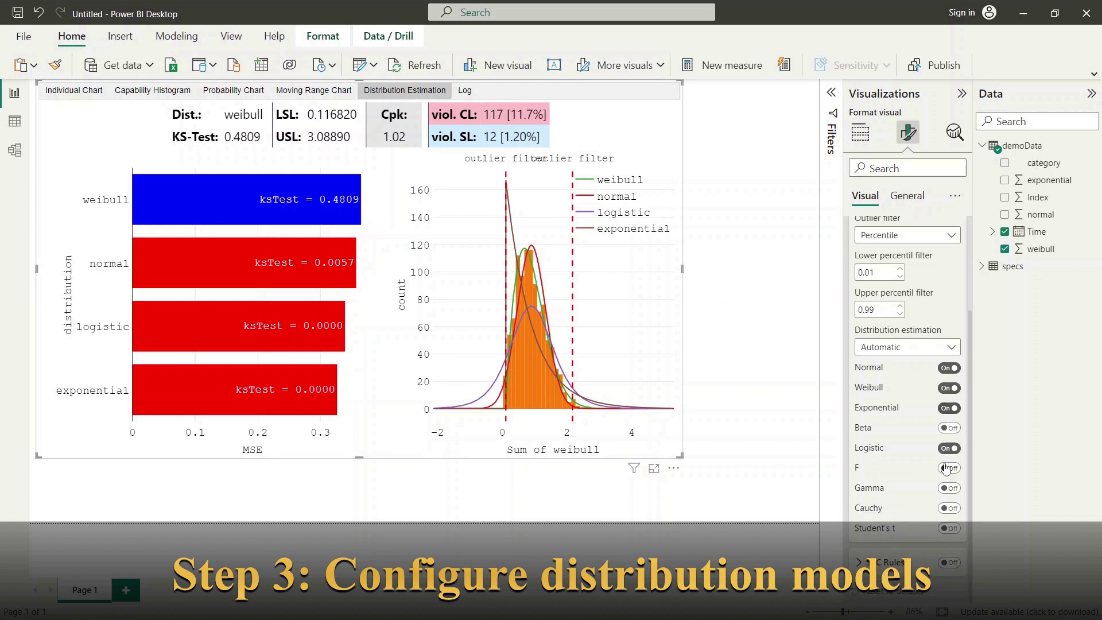
{"action": "left_click", "coordinate": [948, 486]}
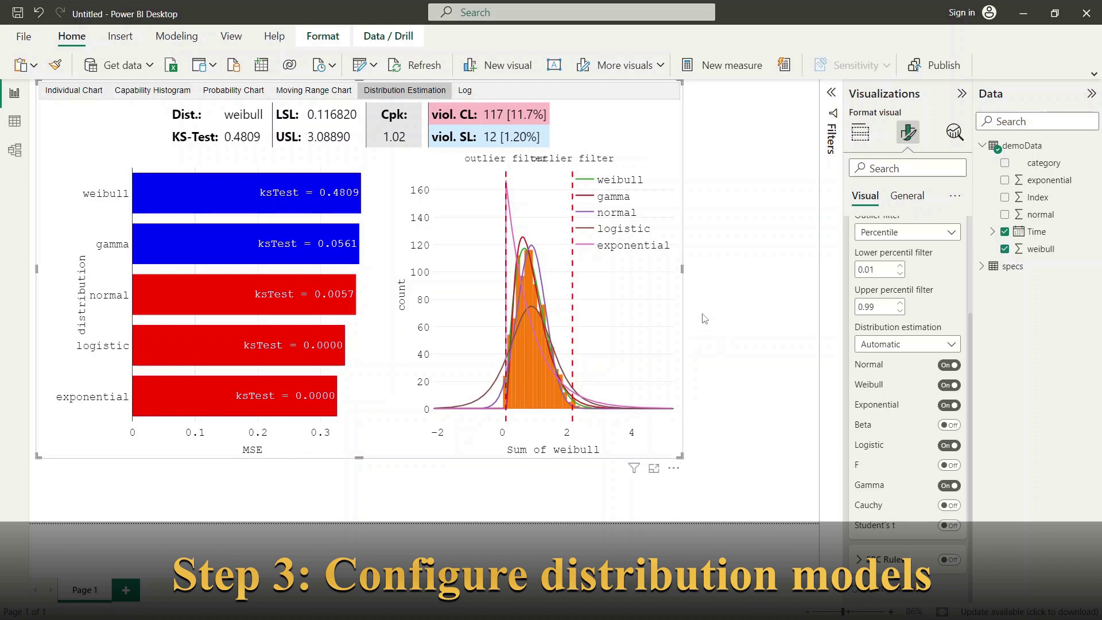
{"action": "left_click", "coordinate": [465, 92]}
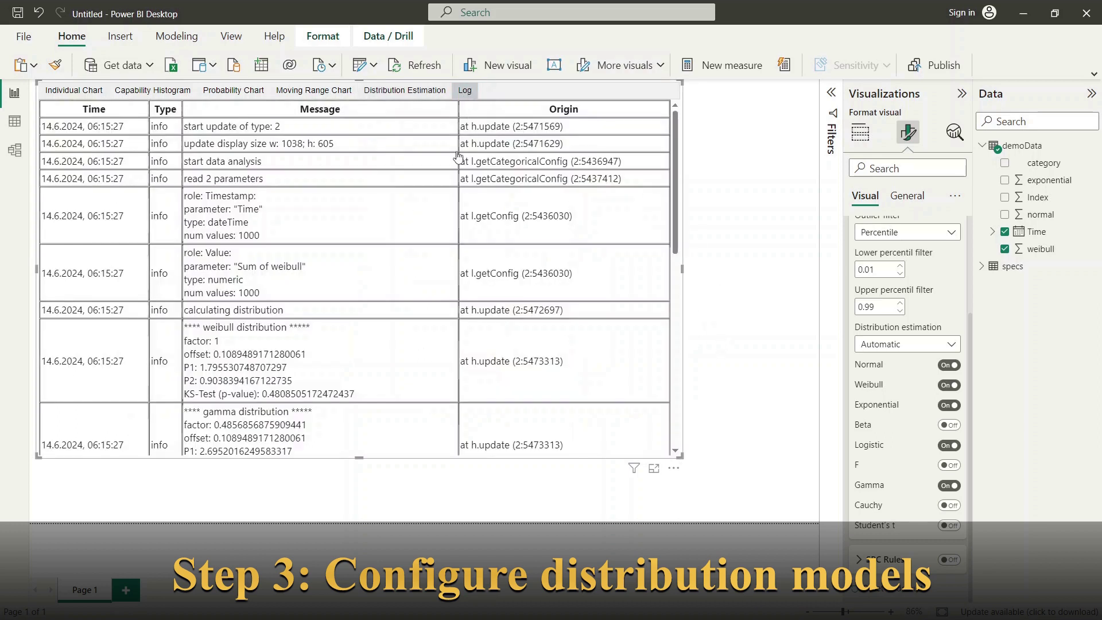
{"action": "scroll", "coordinate": [336, 279], "scroll_direction": "down", "scroll_amount": 1}
{"action": "scroll", "coordinate": [337, 278], "scroll_direction": "down", "scroll_amount": 1}
{"action": "left_click", "coordinate": [437, 95]}
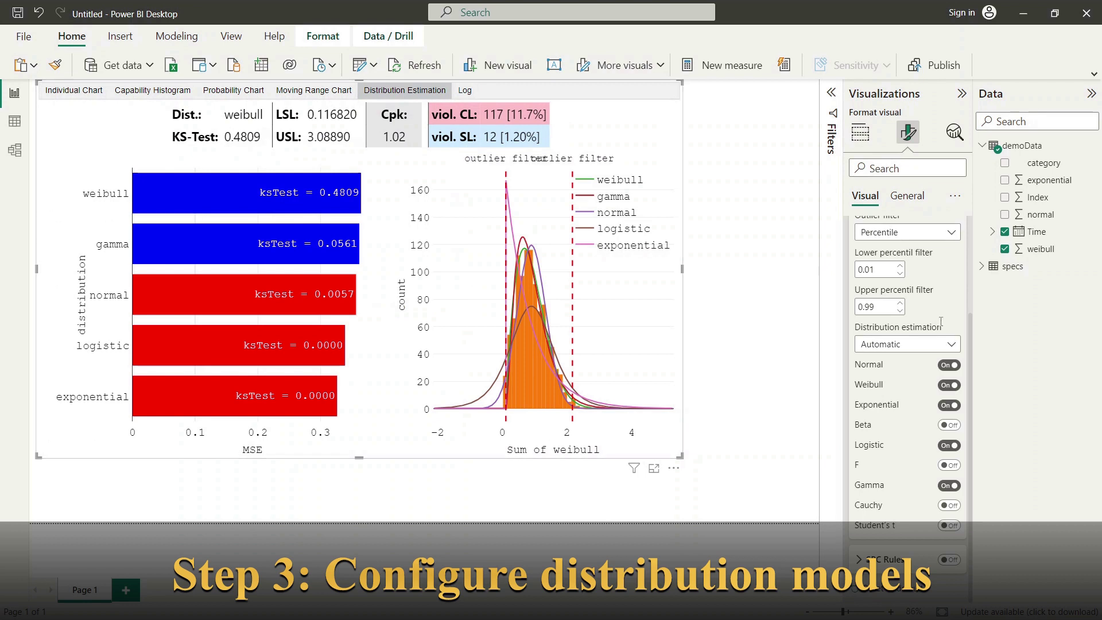
Step: Use Manual Weibull estimation with parameters 1.79 and 0.9, checking the individual chart
{"action": "left_click", "coordinate": [953, 345]}
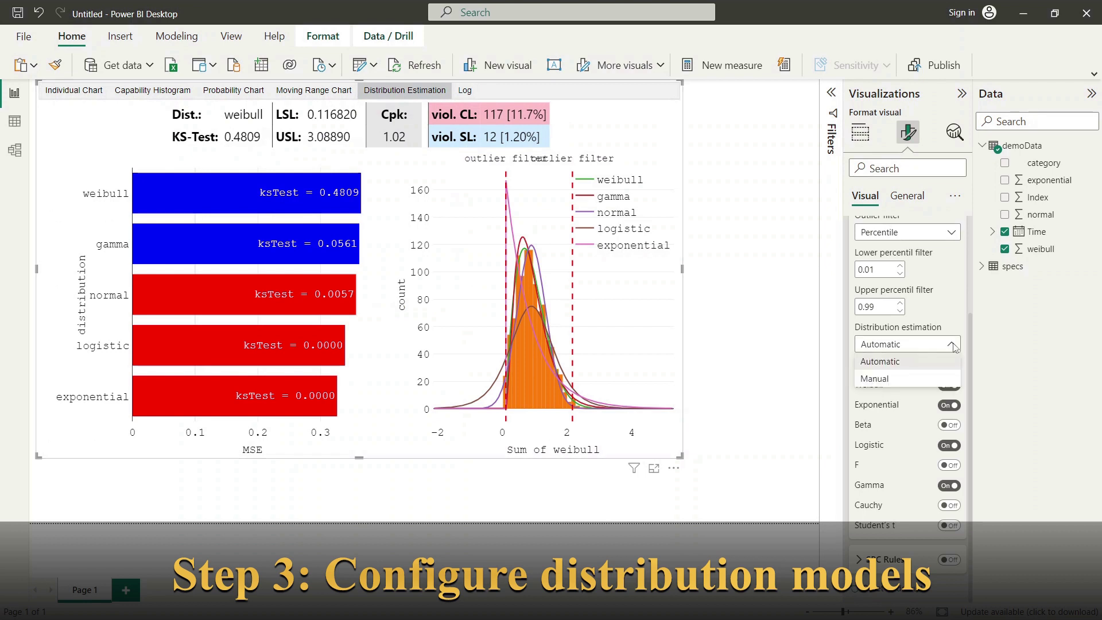
{"action": "left_click", "coordinate": [906, 378]}
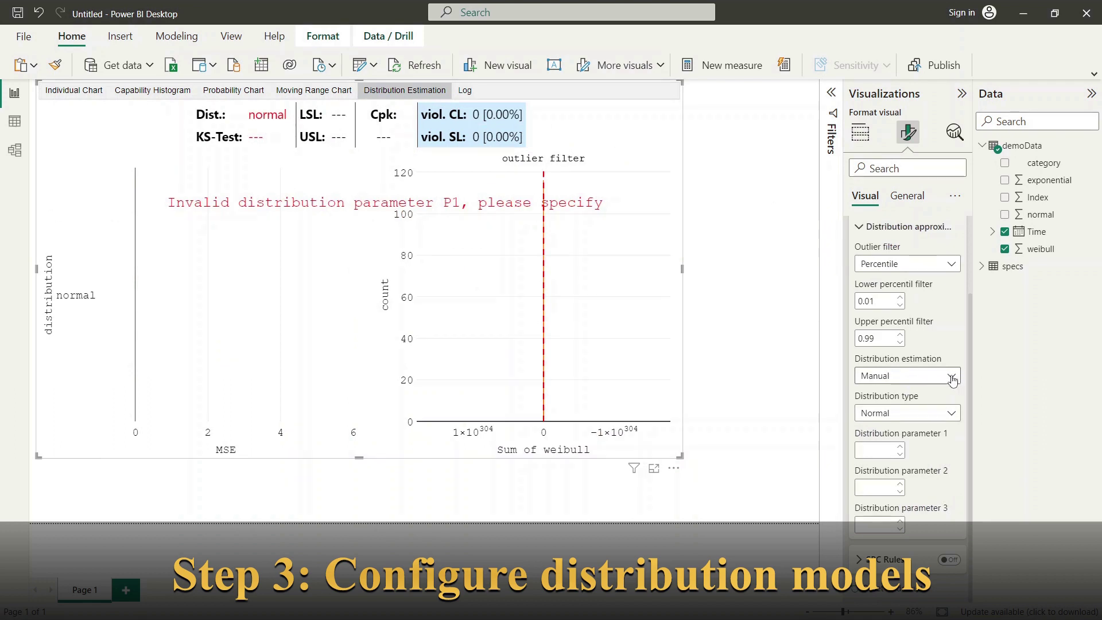
{"action": "left_click", "coordinate": [941, 414]}
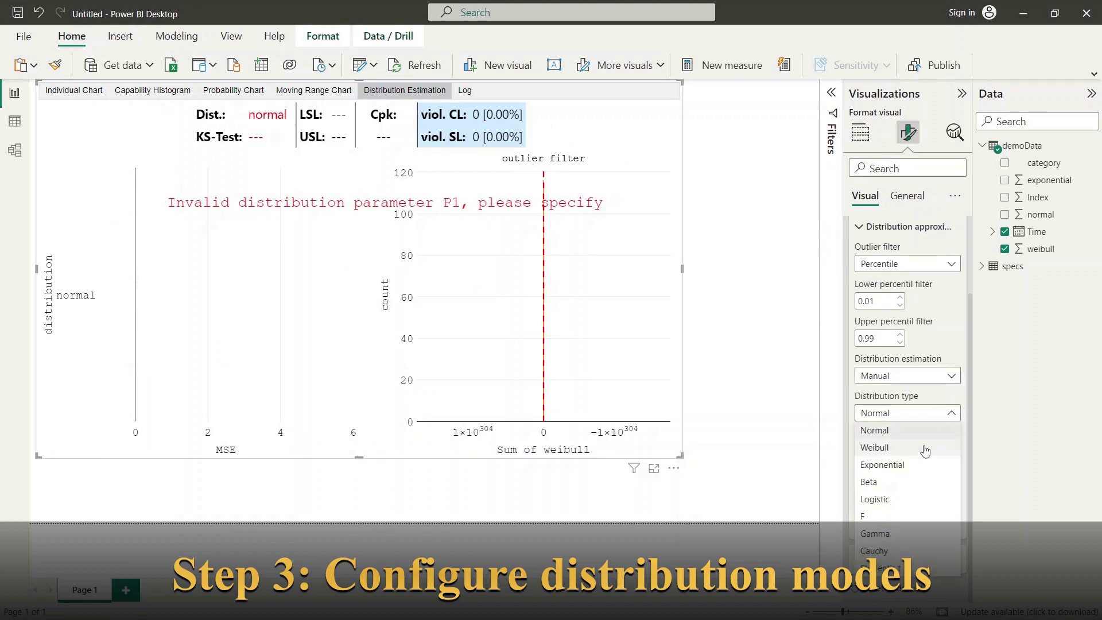
{"action": "left_click", "coordinate": [916, 450]}
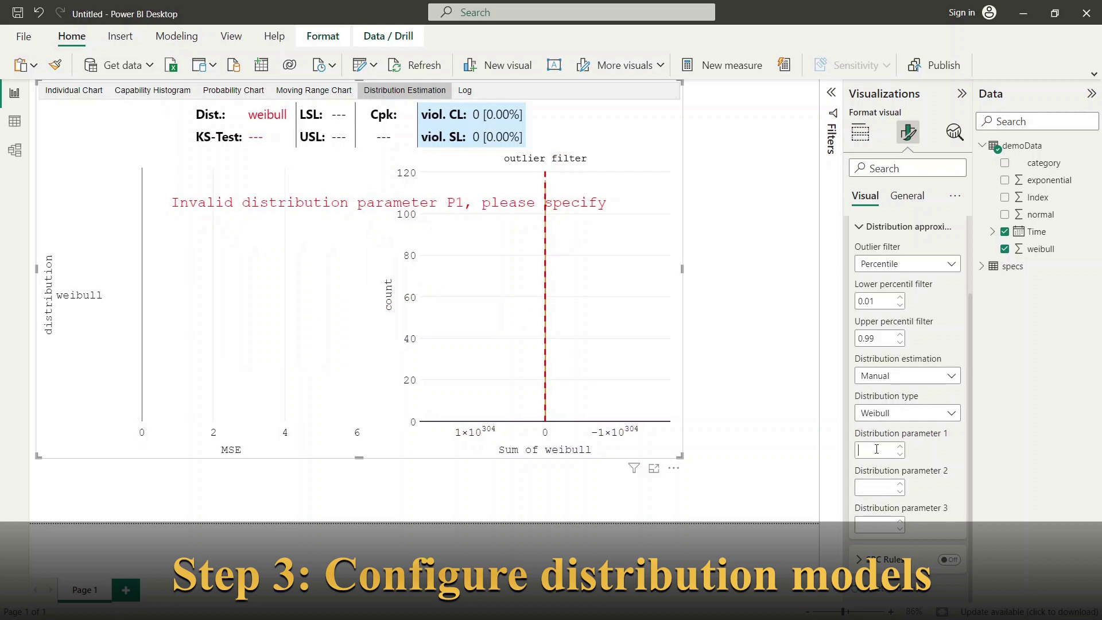
{"action": "type", "text": "1.79"}
{"action": "left_click", "coordinate": [875, 490]}
{"action": "type", "text": "0."}
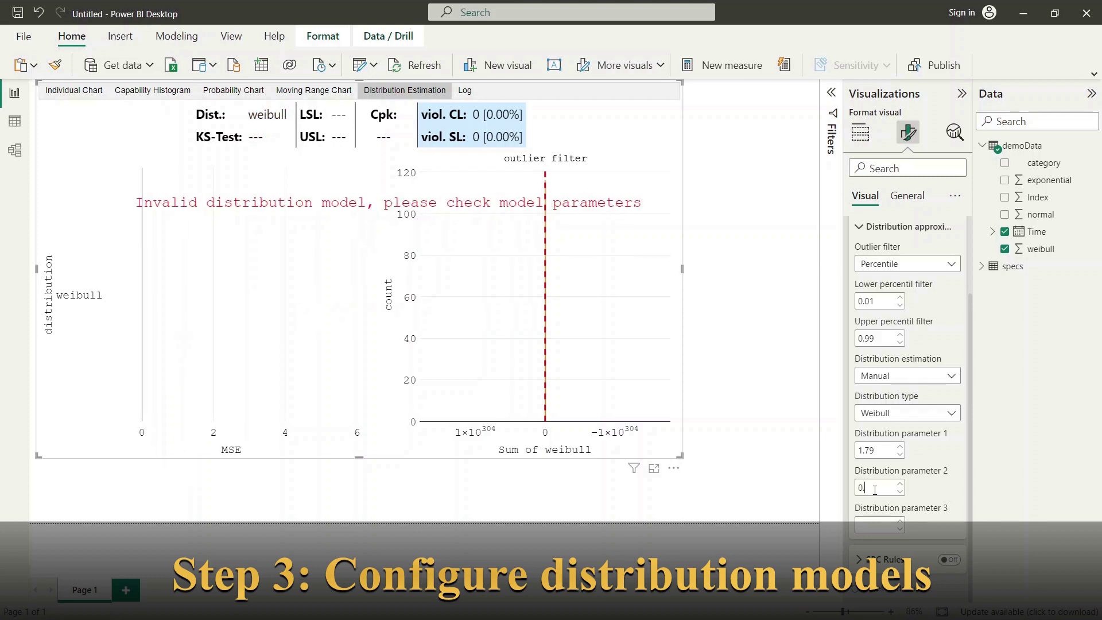
{"action": "type", "text": "9"}
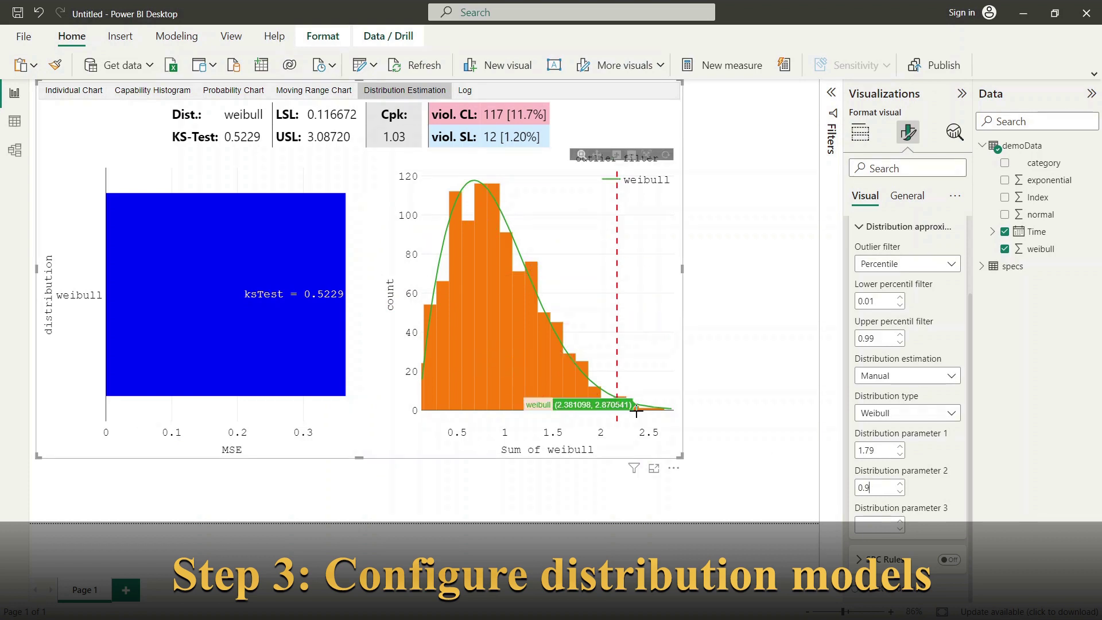
{"action": "left_click", "coordinate": [79, 101]}
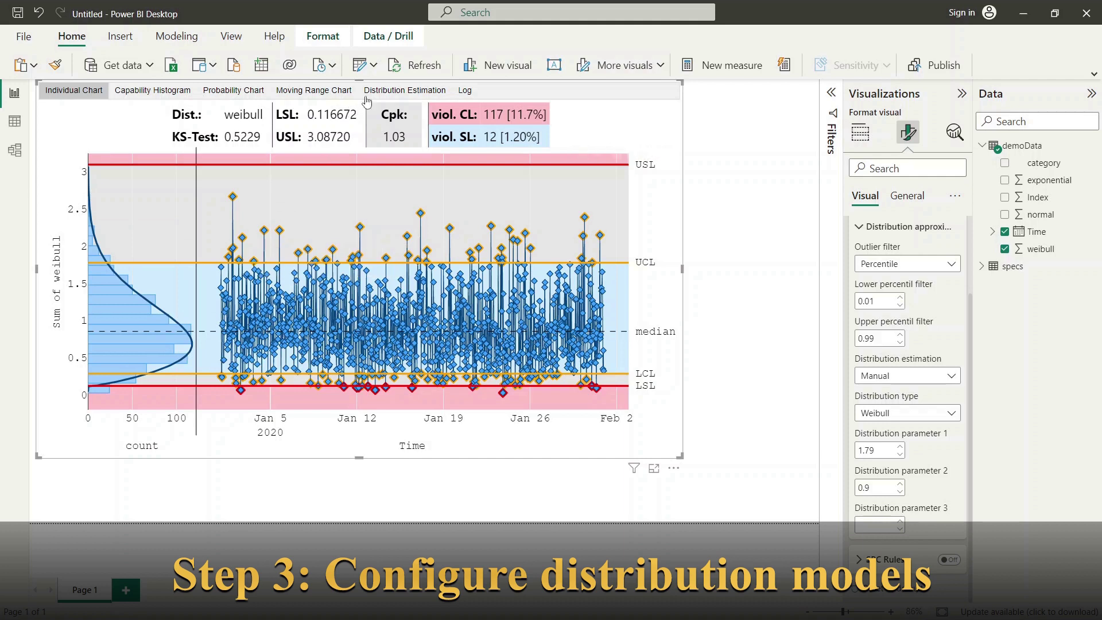
{"action": "left_click", "coordinate": [417, 92]}
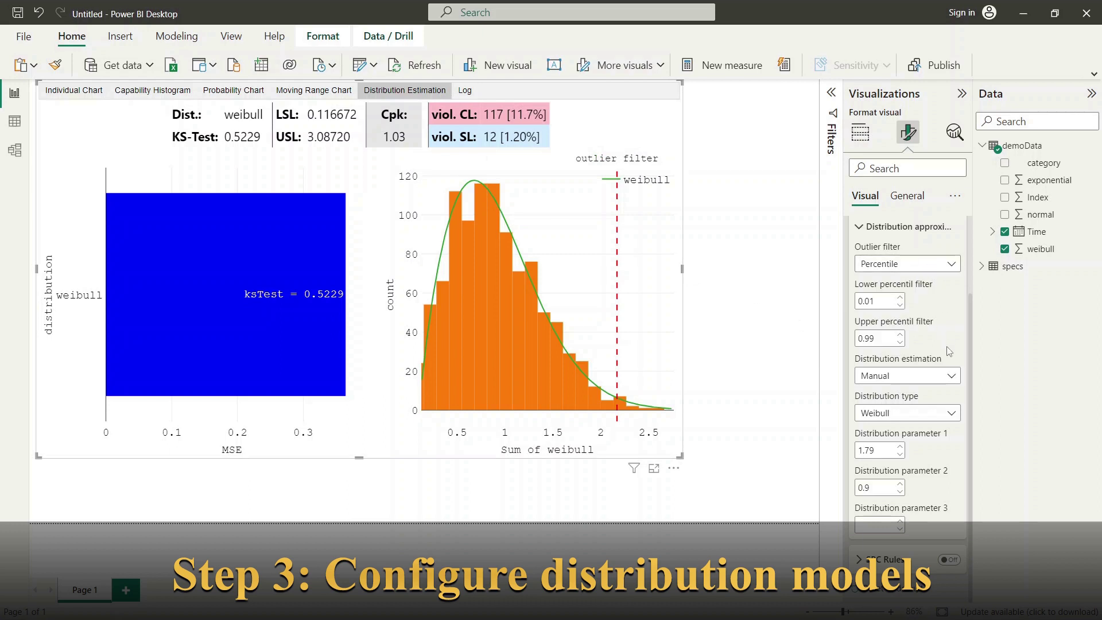
Step: Set Distribution estimation to Automatic, collapse Distribution approximation, and view the Individual Chart
{"action": "left_click", "coordinate": [912, 376]}
{"action": "left_click", "coordinate": [881, 393]}
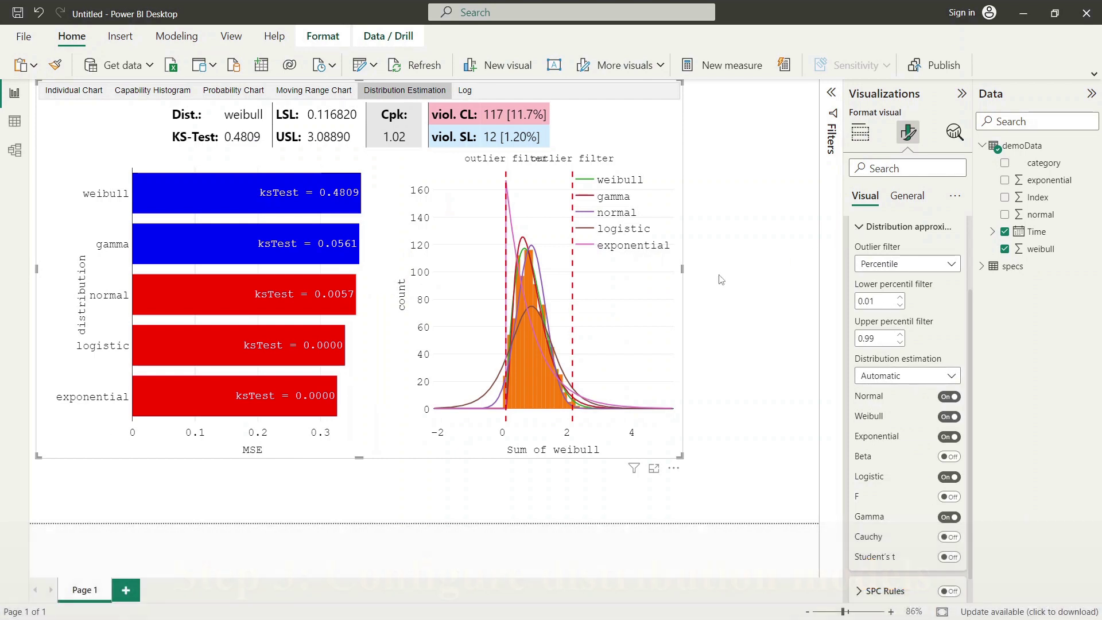
{"action": "left_click", "coordinate": [859, 229]}
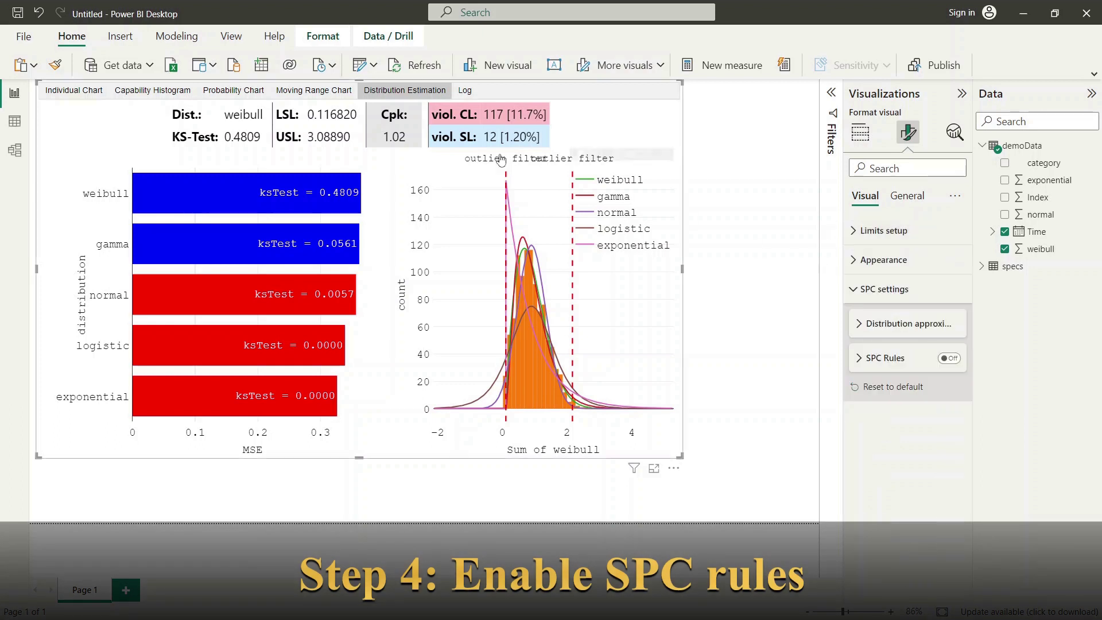
{"action": "left_click", "coordinate": [79, 96]}
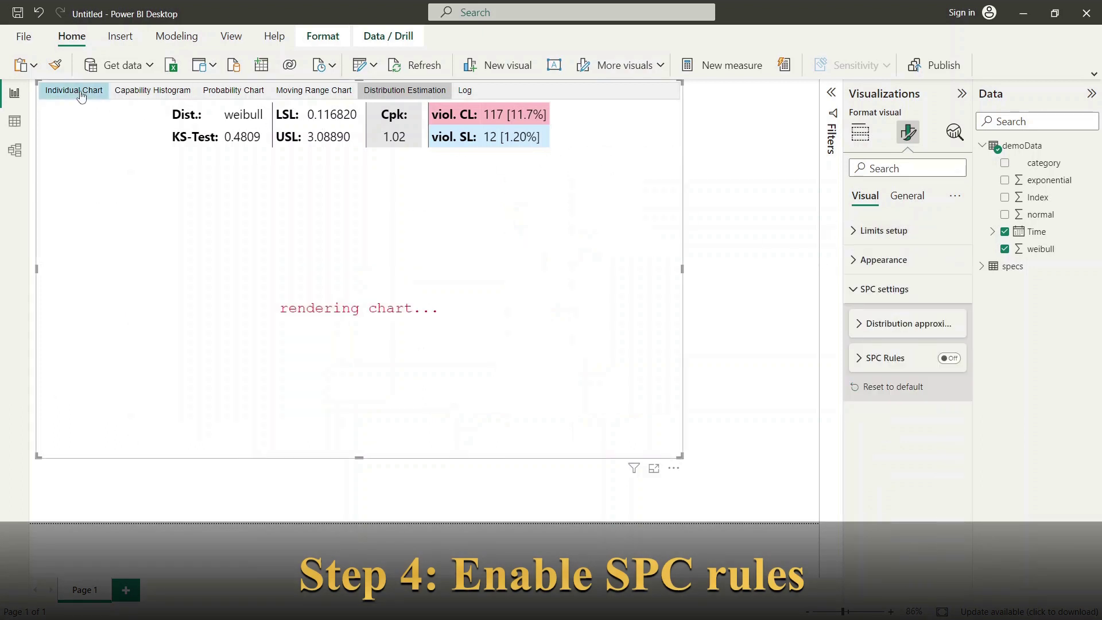
Step: Expand SPC Rules, switch rule checking on and enable One over 3s
{"action": "left_click", "coordinate": [859, 362]}
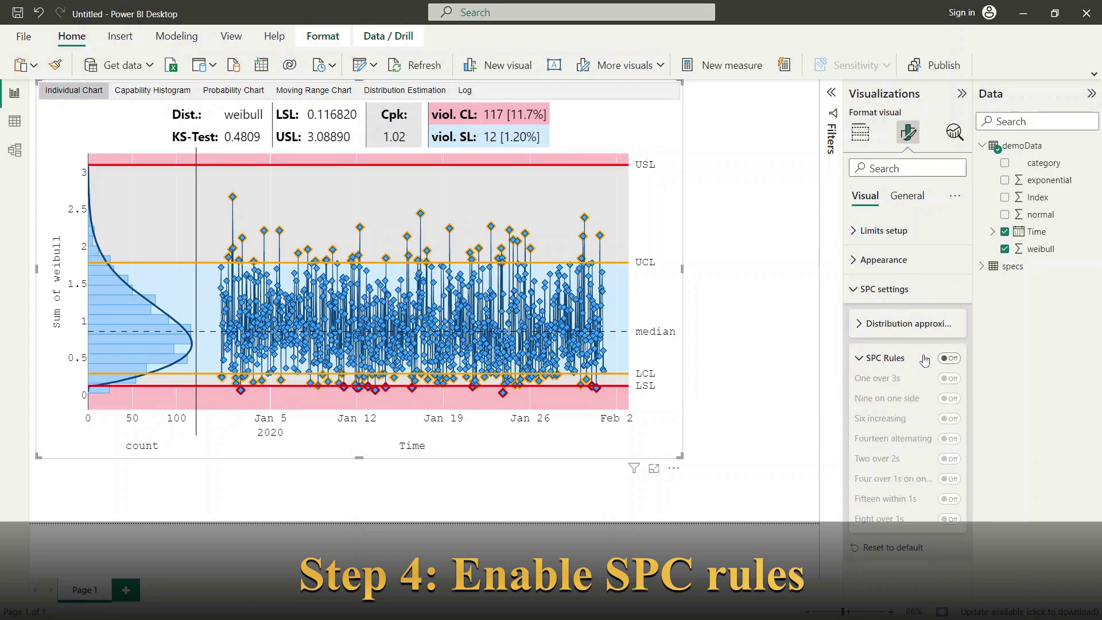
{"action": "left_click", "coordinate": [950, 361]}
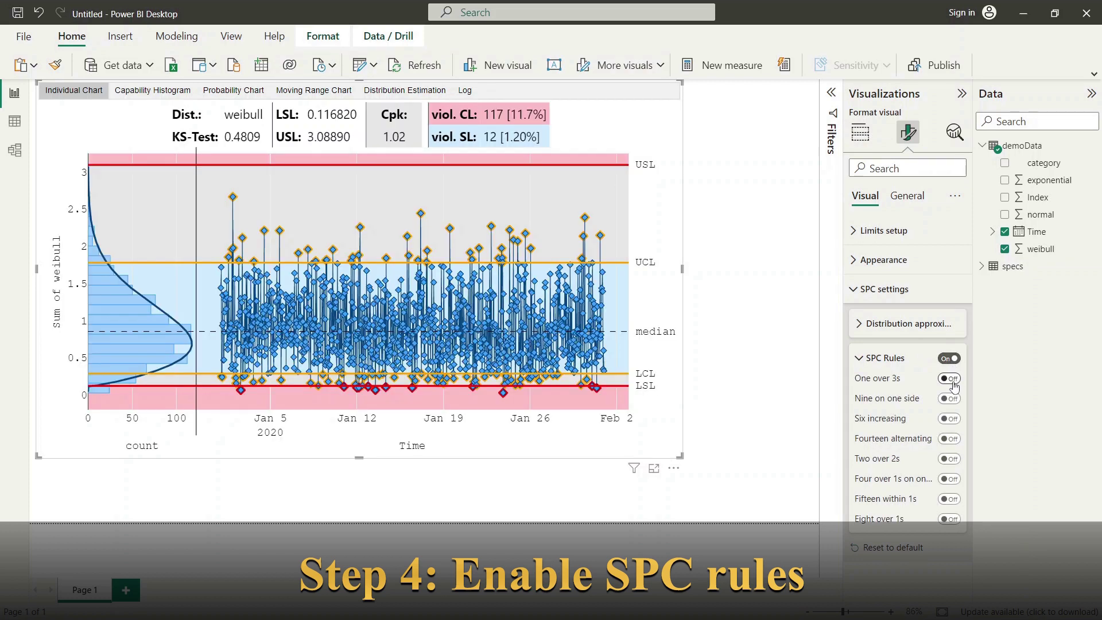
{"action": "left_click", "coordinate": [951, 380]}
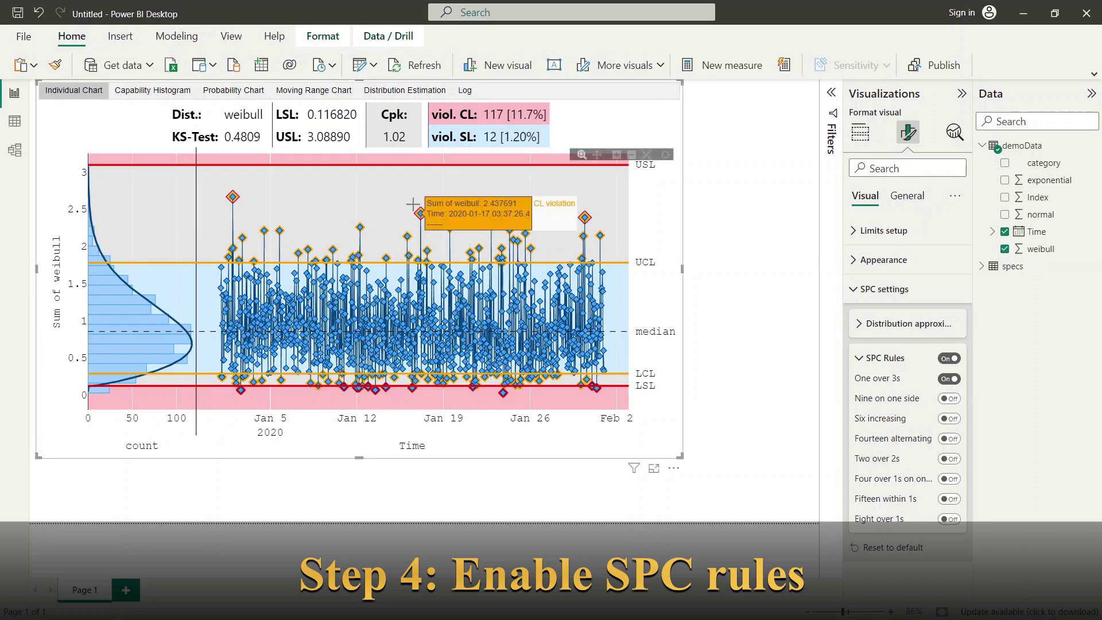
Step: Turn One over 3s off, enable Nine on one side, and zoom into Jan 16–19
{"action": "mouse_move", "coordinate": [419, 213]}
{"action": "mouse_move", "coordinate": [584, 215]}
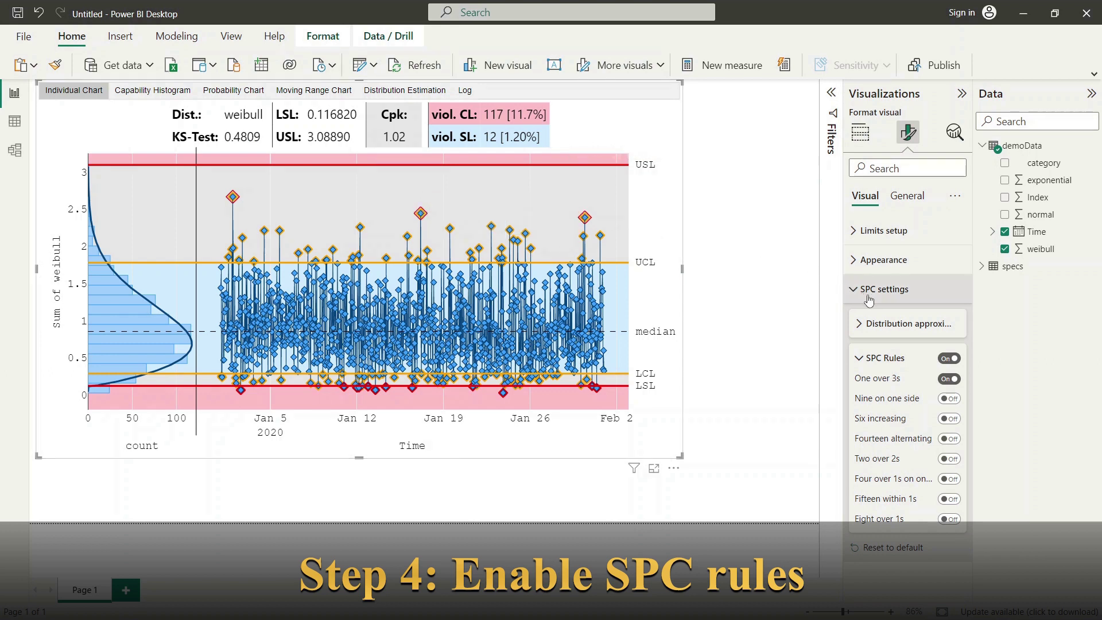
{"action": "left_click", "coordinate": [947, 380]}
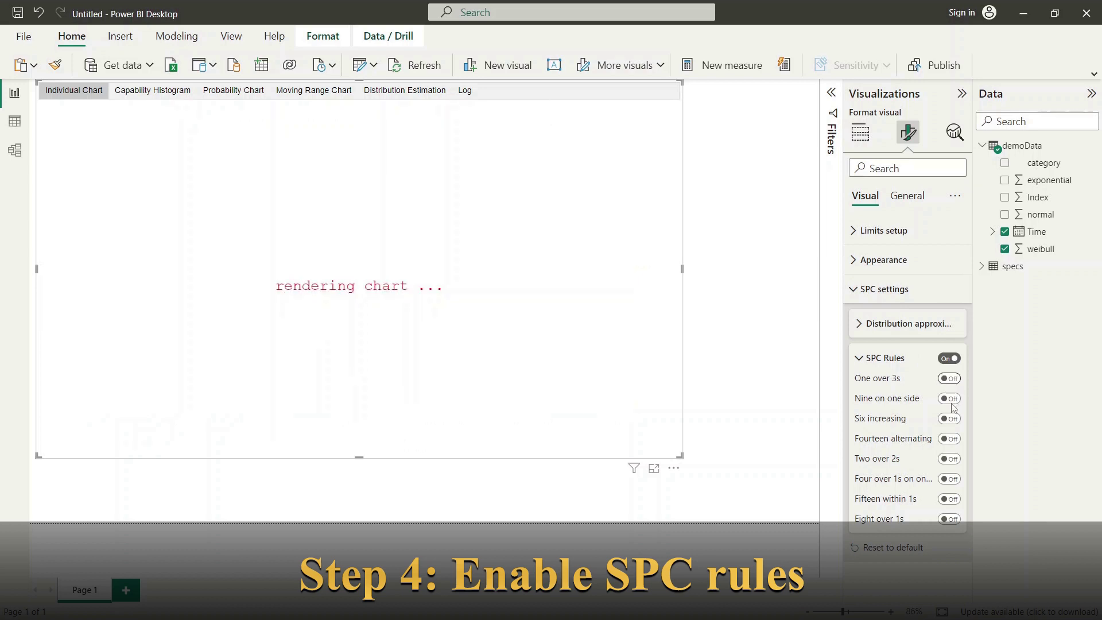
{"action": "left_click", "coordinate": [950, 400]}
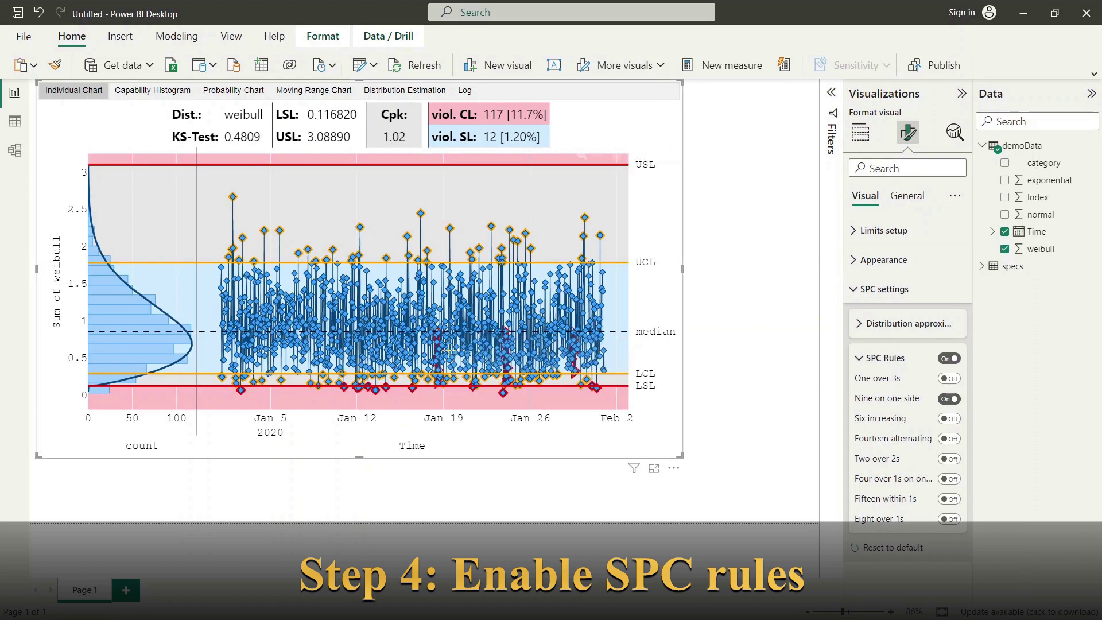
{"action": "left_click_drag", "start_coordinate": [455, 347], "coordinate": [368, 344]}
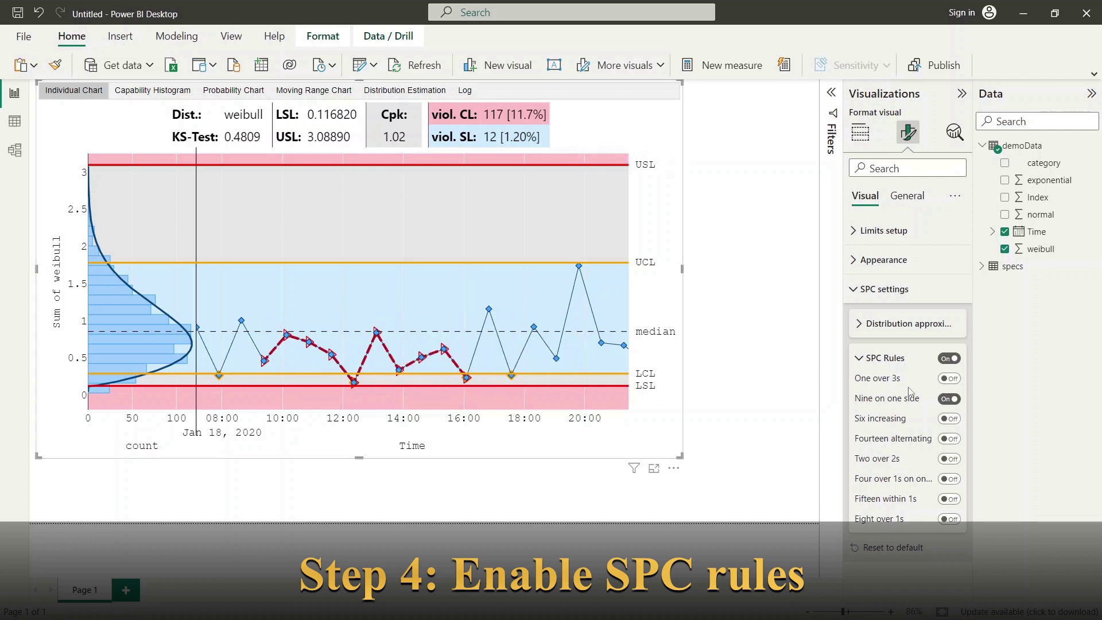
Step: Swap Nine on one side for Six increasing and zoom into the morning of Jan 1
{"action": "left_click", "coordinate": [949, 399]}
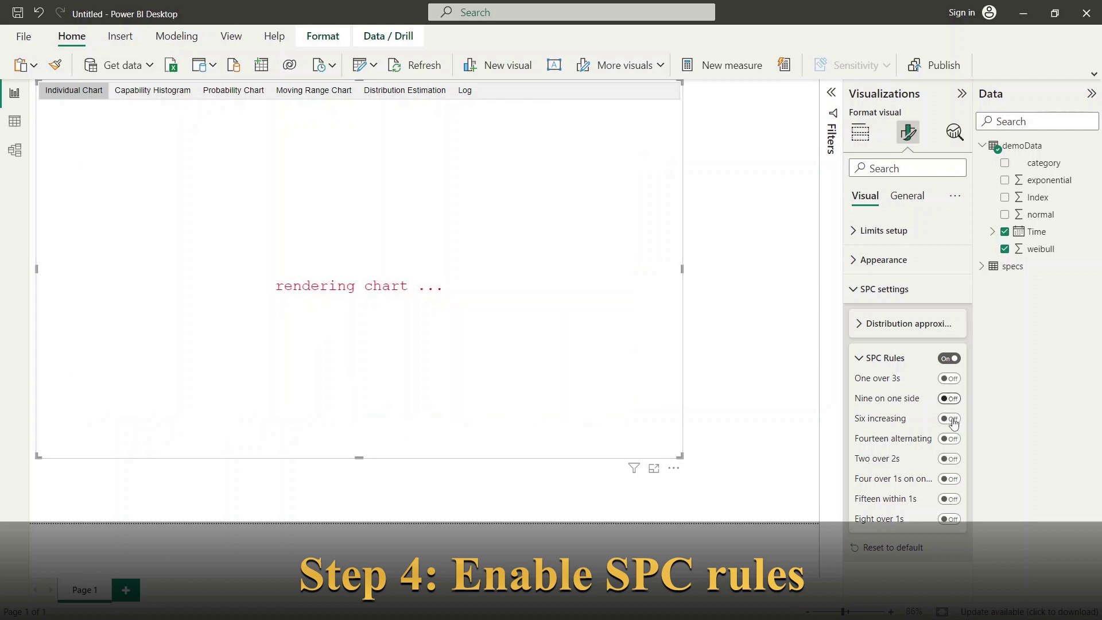
{"action": "left_click", "coordinate": [950, 418]}
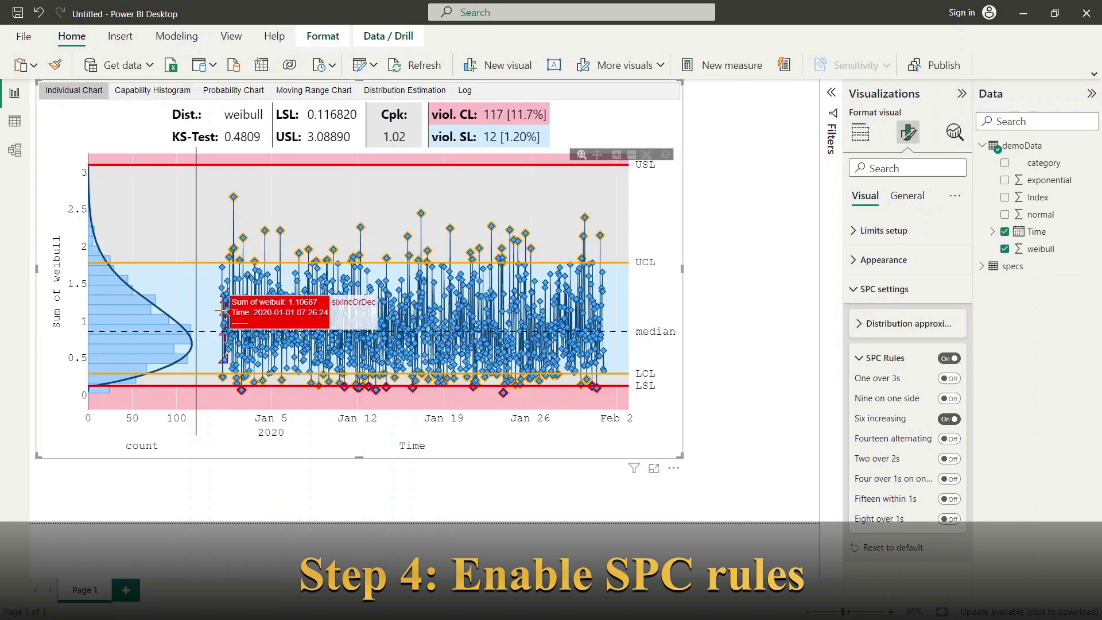
{"action": "left_click_drag", "start_coordinate": [226, 317], "coordinate": [202, 316]}
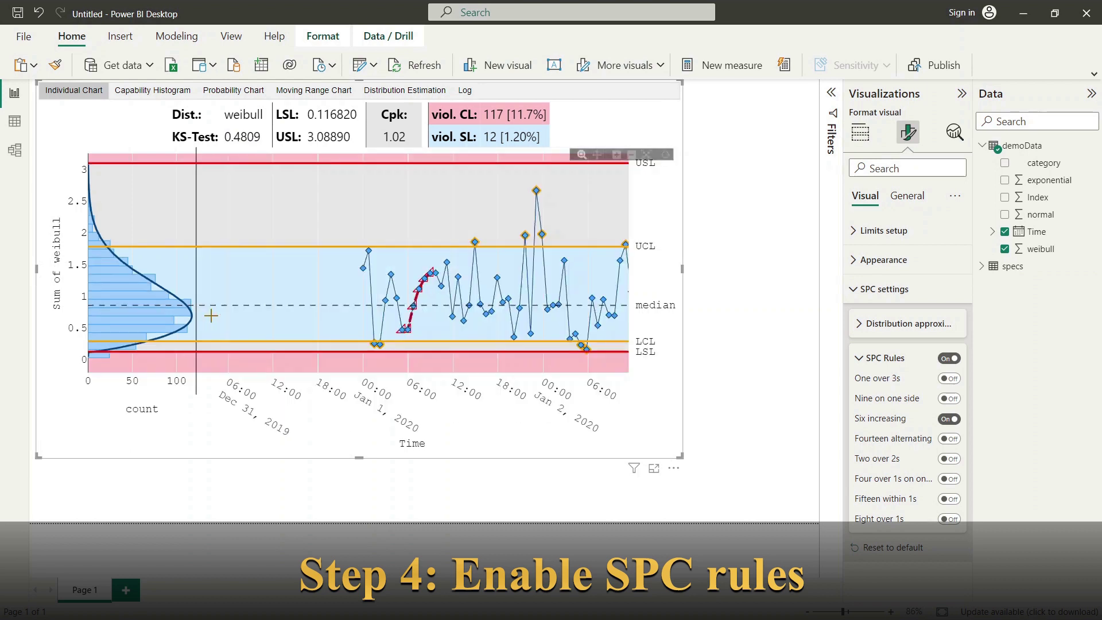
{"action": "left_click_drag", "start_coordinate": [473, 303], "coordinate": [378, 304]}
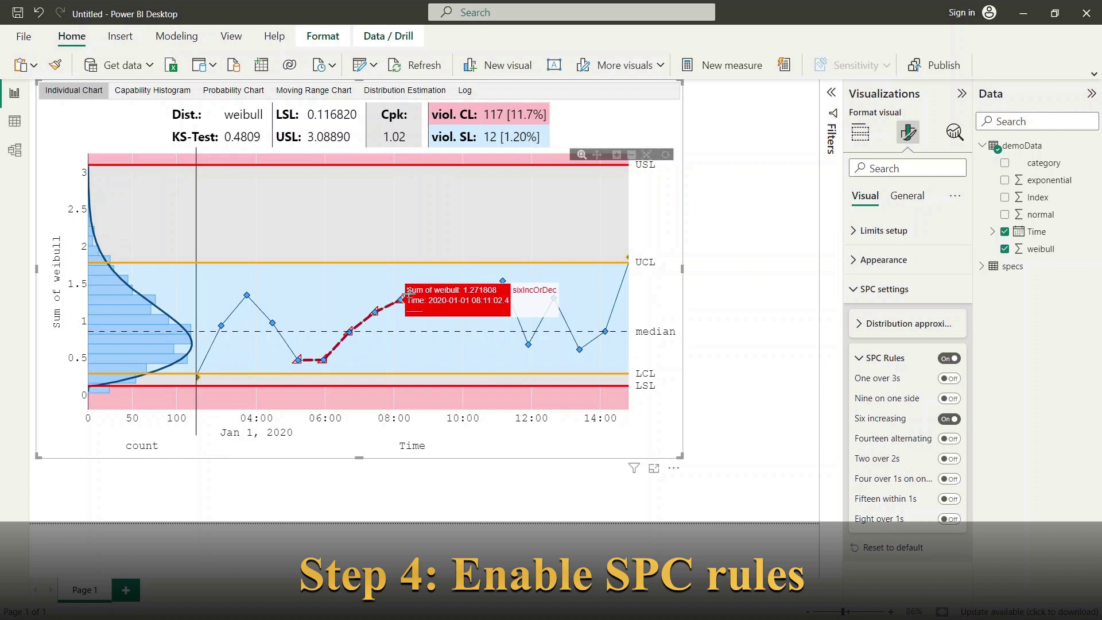
Step: Swap Six increasing for Fourteen alternating and zoom into Jan 23–25 2020
{"action": "left_click", "coordinate": [945, 419]}
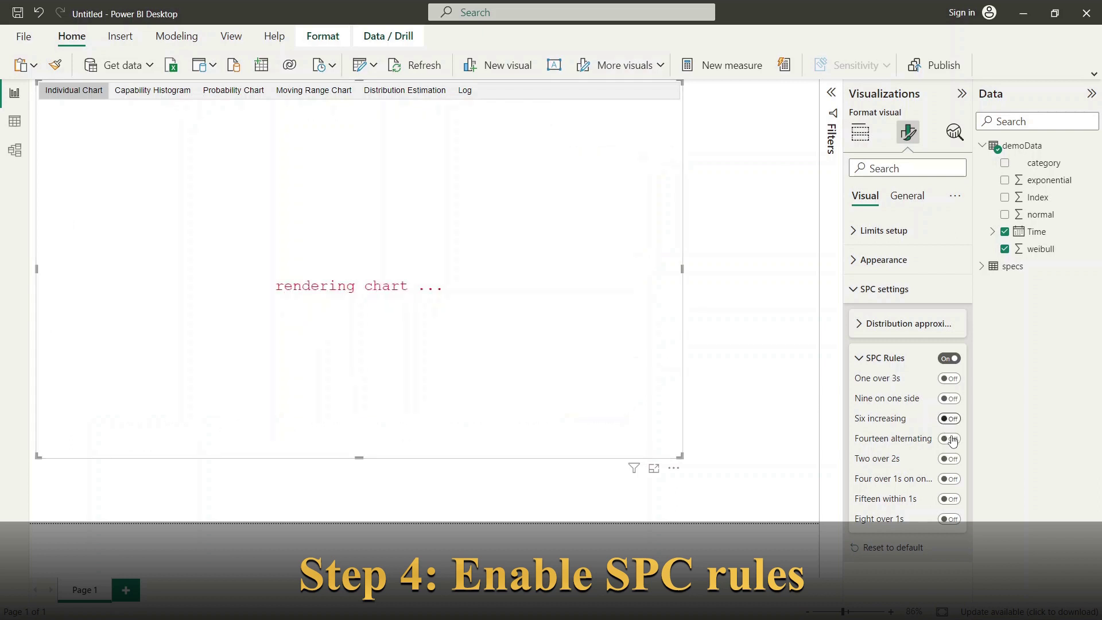
{"action": "left_click", "coordinate": [953, 442]}
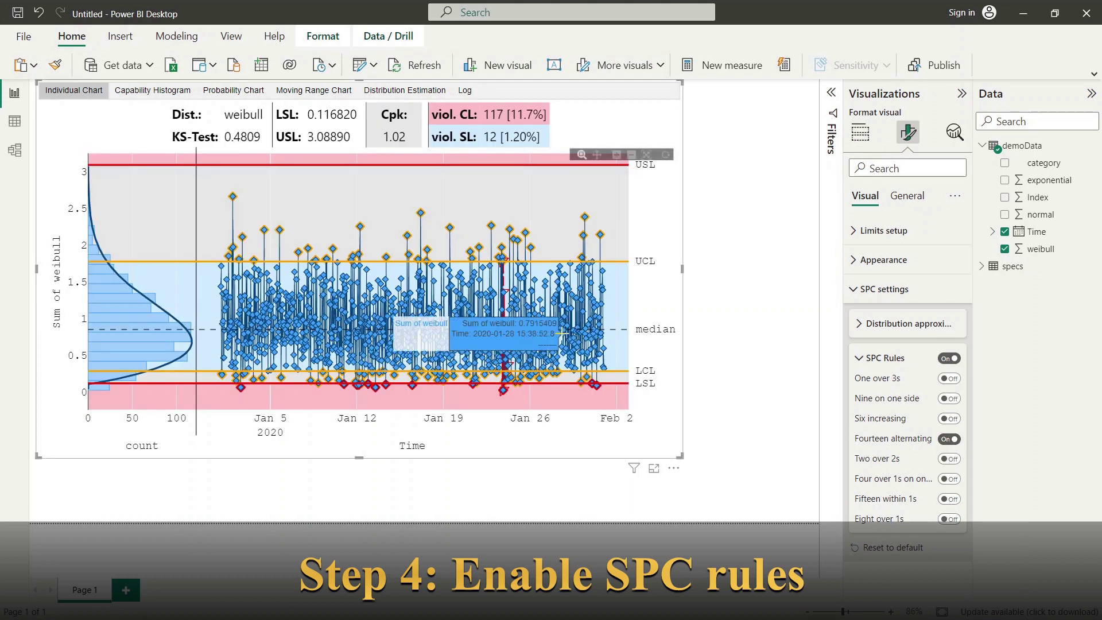
{"action": "left_click_drag", "start_coordinate": [528, 335], "coordinate": [343, 354]}
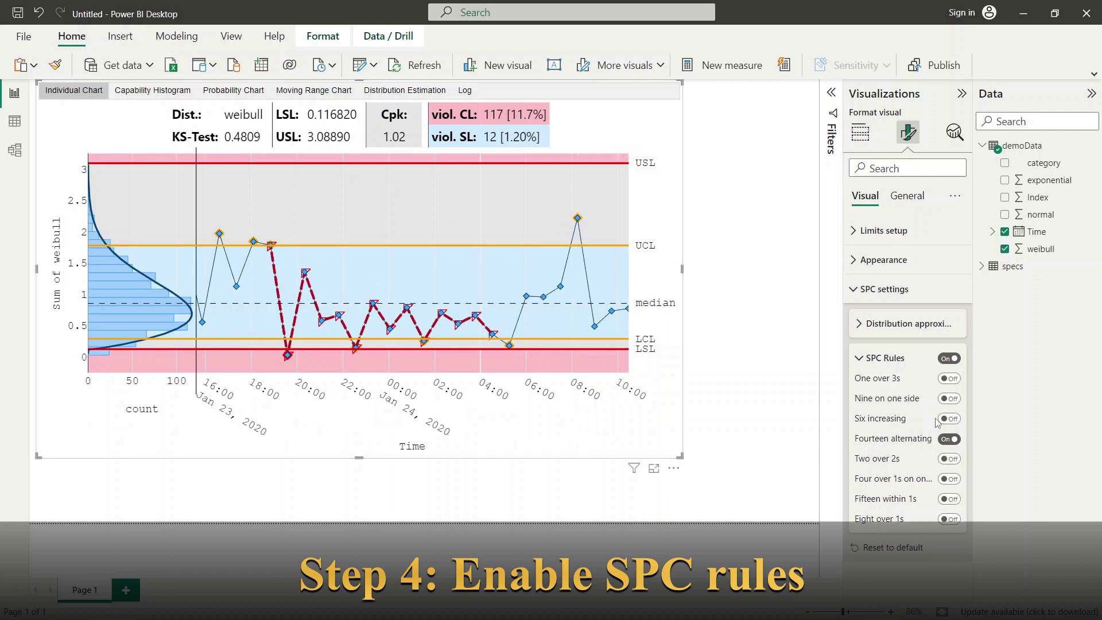
Step: Try Two over 2s instead, zooming into Dec 31–Jan 4, then turn it off
{"action": "left_click", "coordinate": [950, 440]}
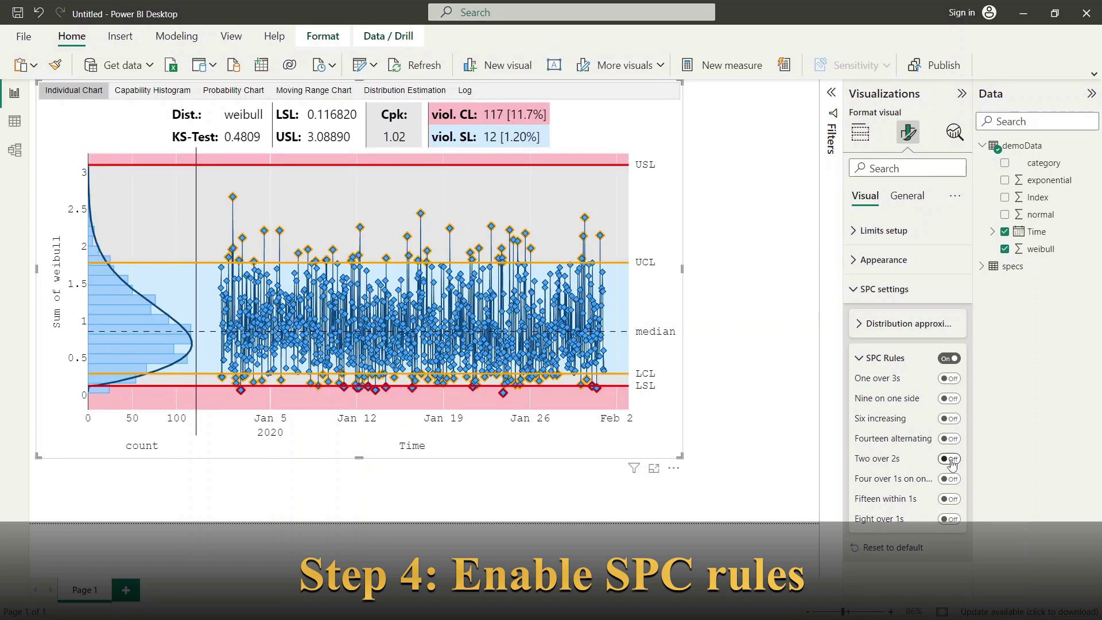
{"action": "left_click", "coordinate": [950, 460]}
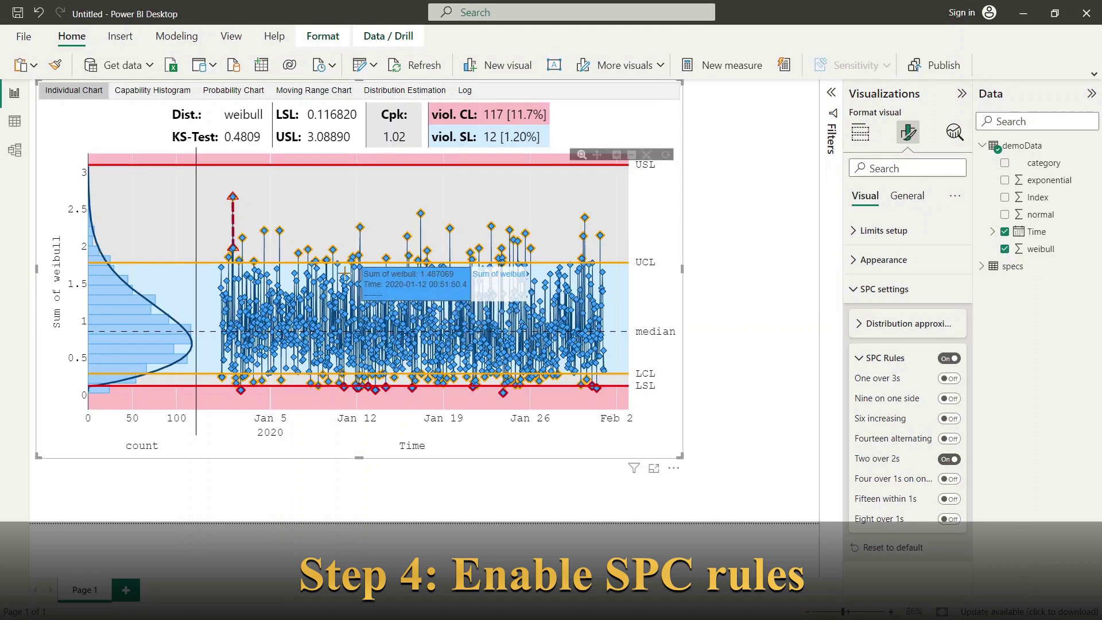
{"action": "left_click_drag", "start_coordinate": [266, 255], "coordinate": [213, 254]}
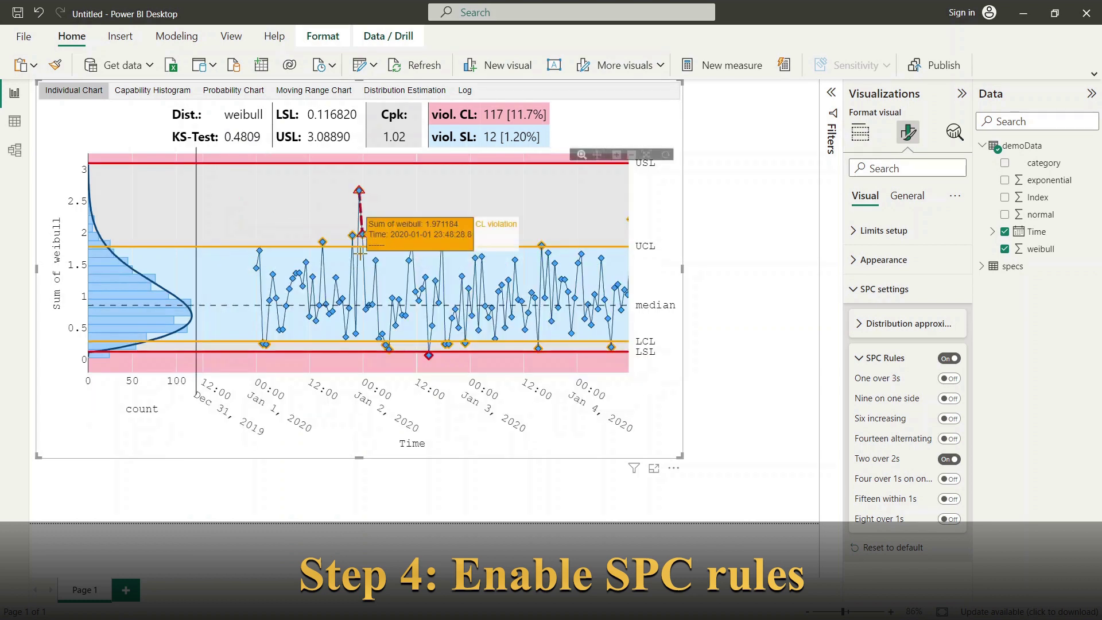
{"action": "left_click", "coordinate": [948, 459]}
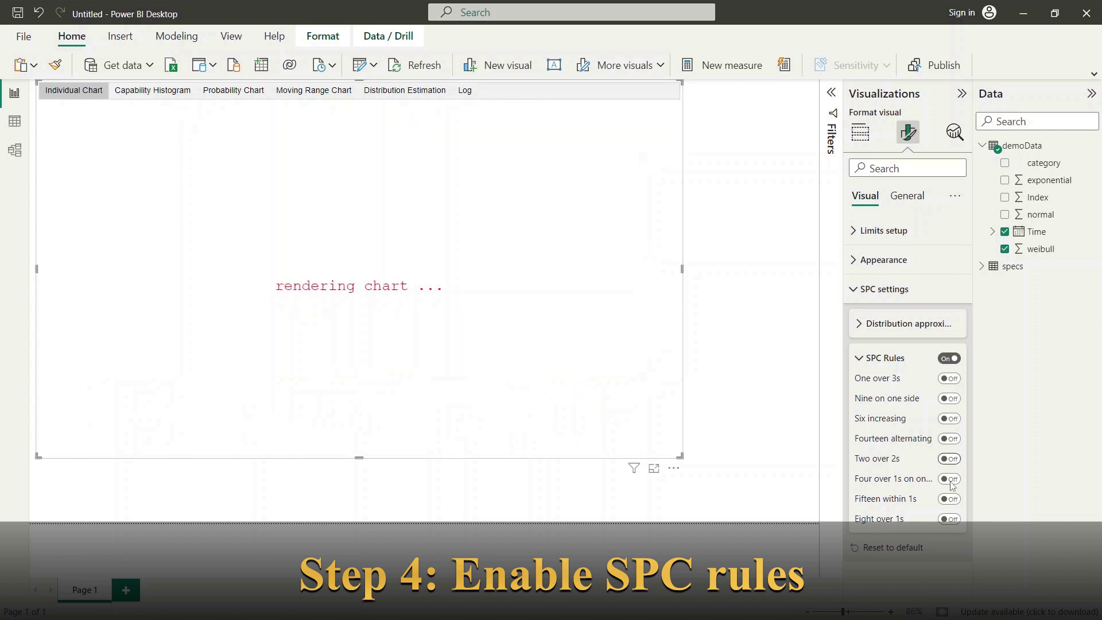
Step: Try the Four over 1s rule, zooming into Jan 31–Feb 1, then turn it off
{"action": "left_click", "coordinate": [949, 479]}
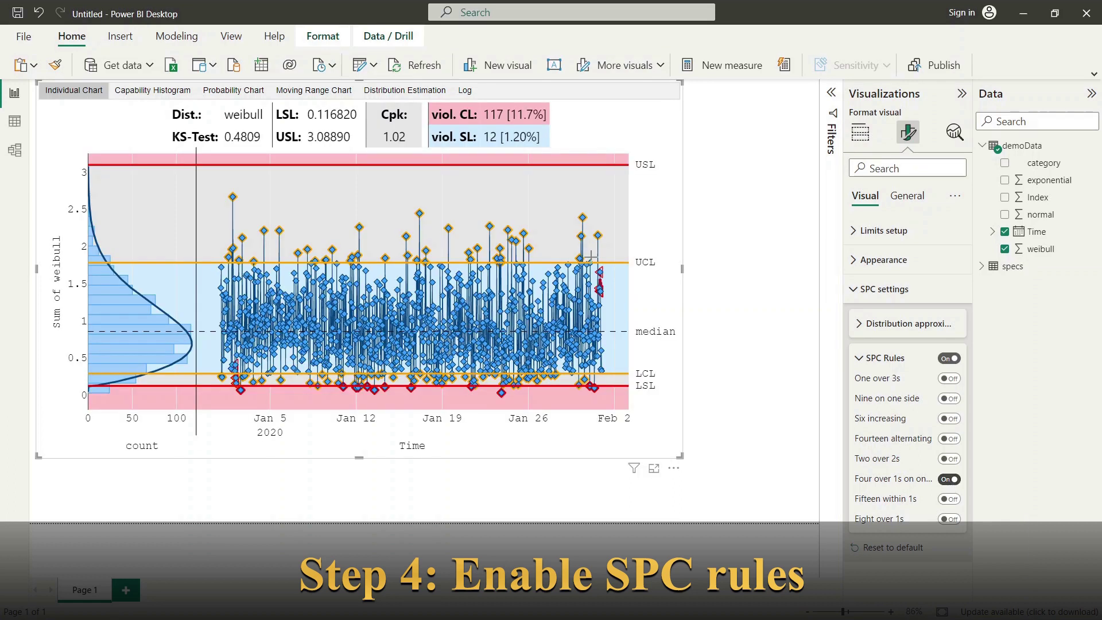
{"action": "left_click_drag", "start_coordinate": [606, 275], "coordinate": [587, 275]}
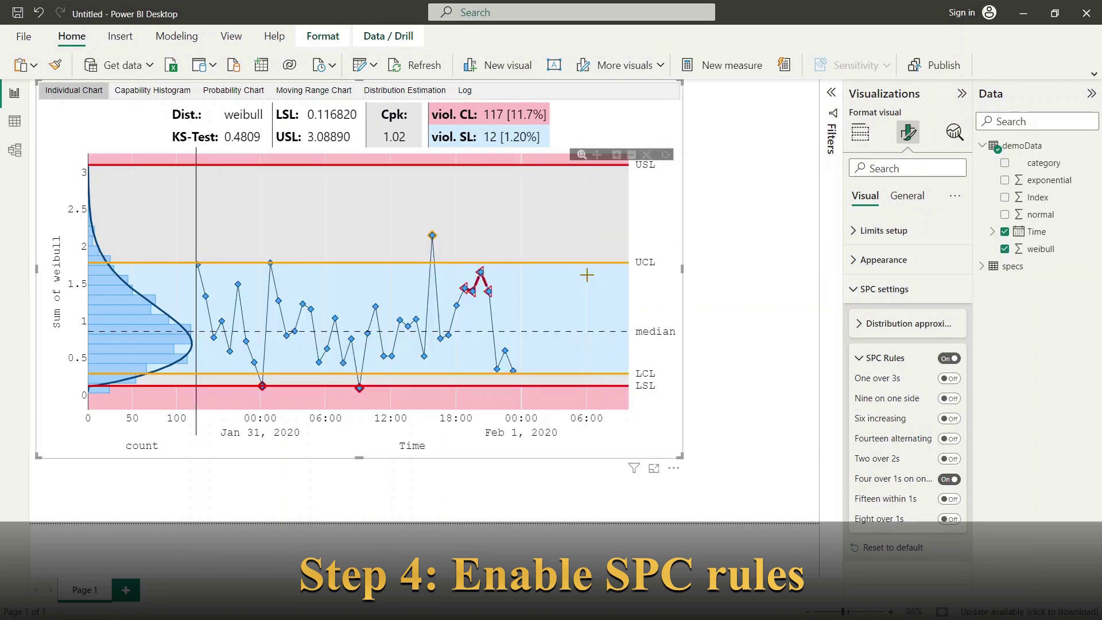
{"action": "left_click", "coordinate": [950, 480]}
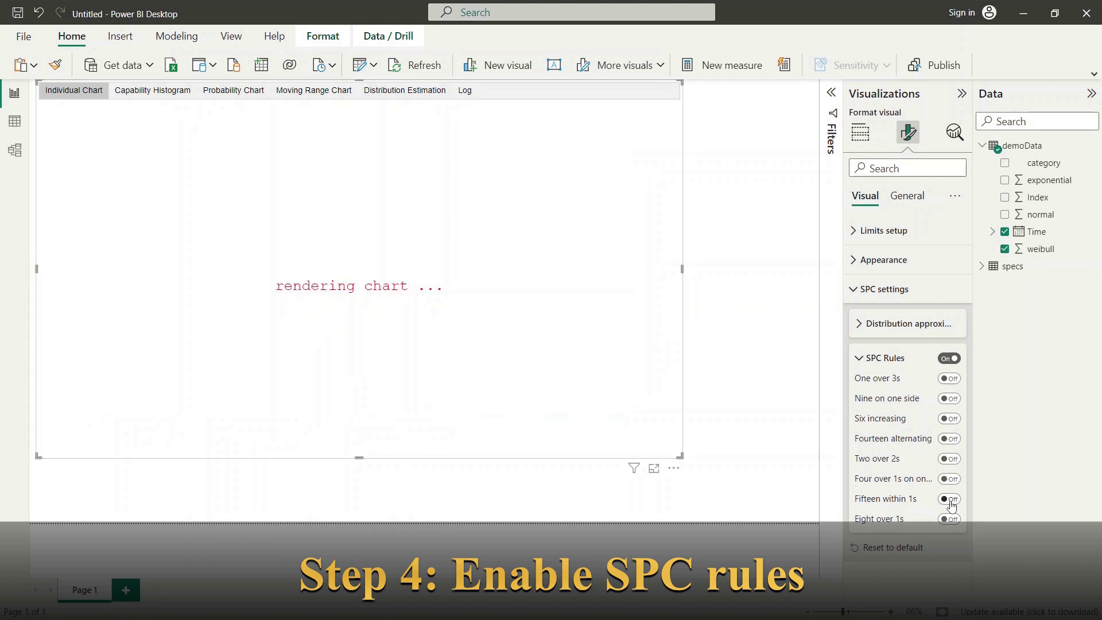
Step: Try the Fifteen within 1s rule, zooming into Jan 5–8, then turn it off
{"action": "left_click", "coordinate": [950, 499]}
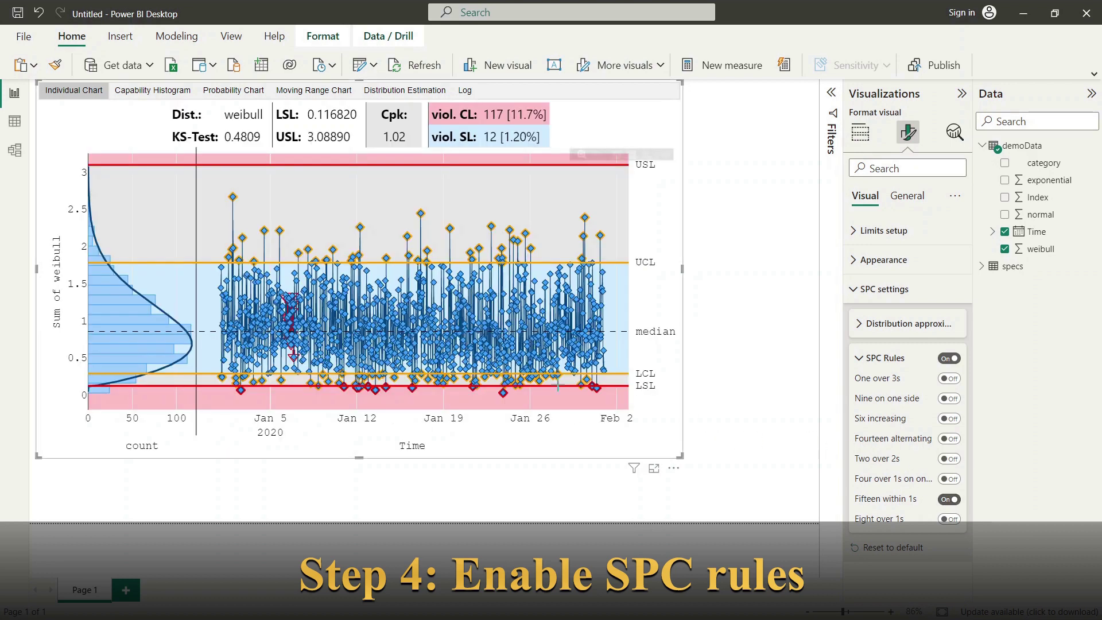
{"action": "left_click_drag", "start_coordinate": [318, 330], "coordinate": [264, 322]}
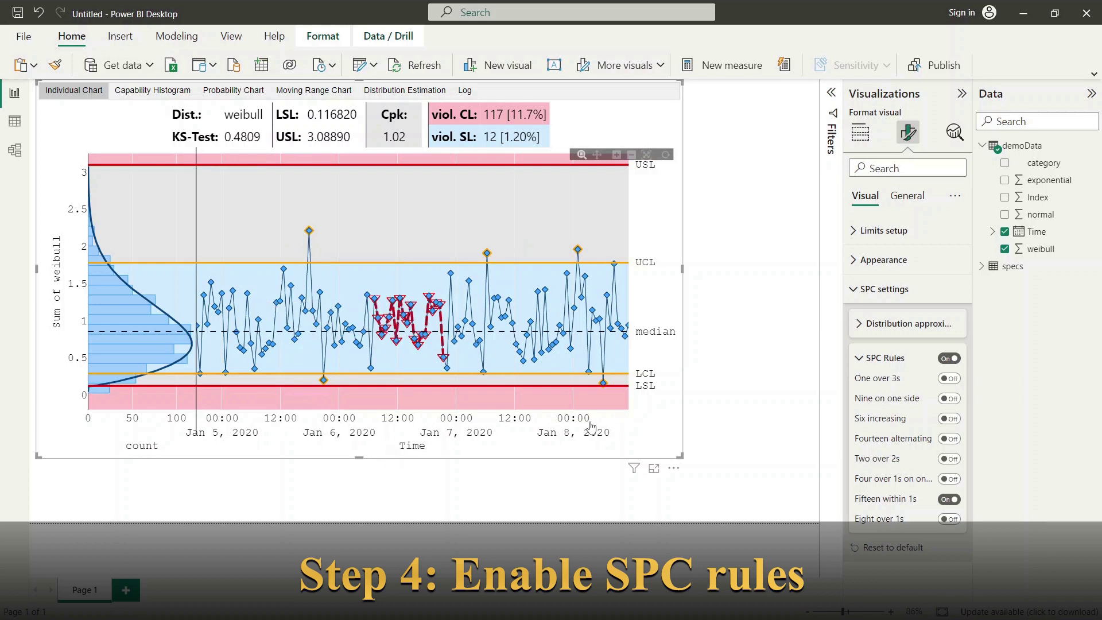
{"action": "left_click", "coordinate": [959, 502]}
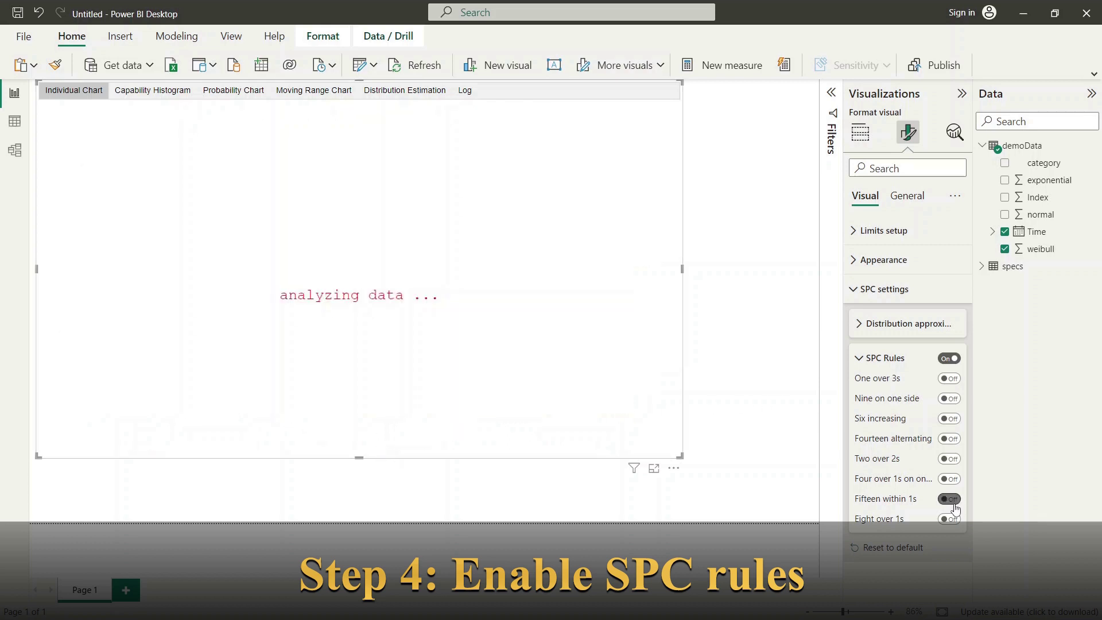
Step: Try the Eight over 1s rule, zooming into Jan 24–27, then turn it off
{"action": "left_click", "coordinate": [952, 522]}
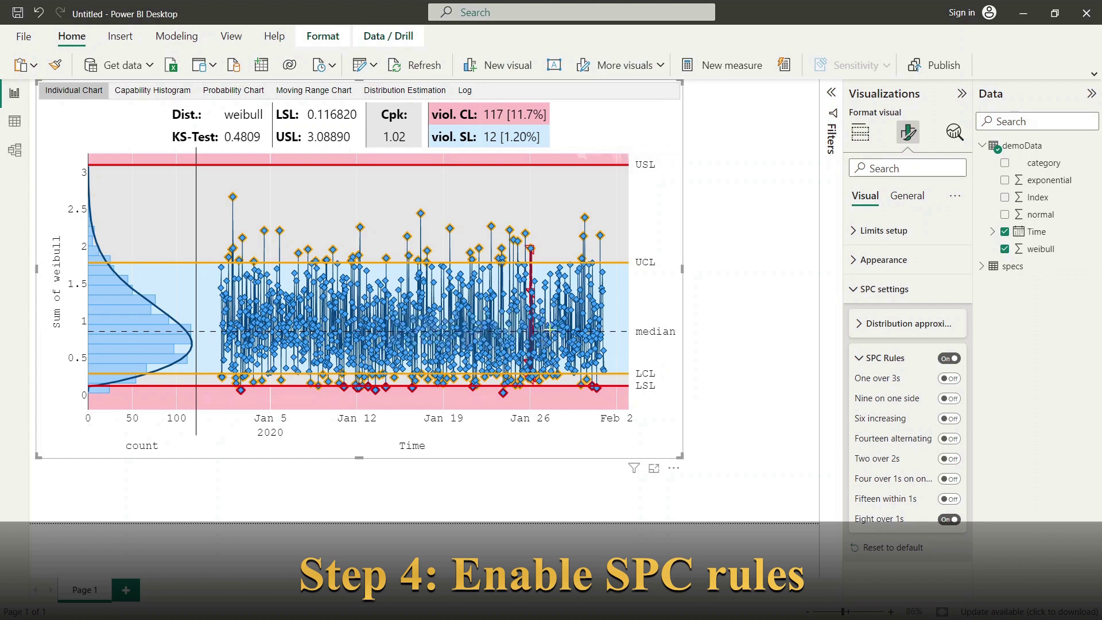
{"action": "left_click_drag", "start_coordinate": [550, 325], "coordinate": [509, 334]}
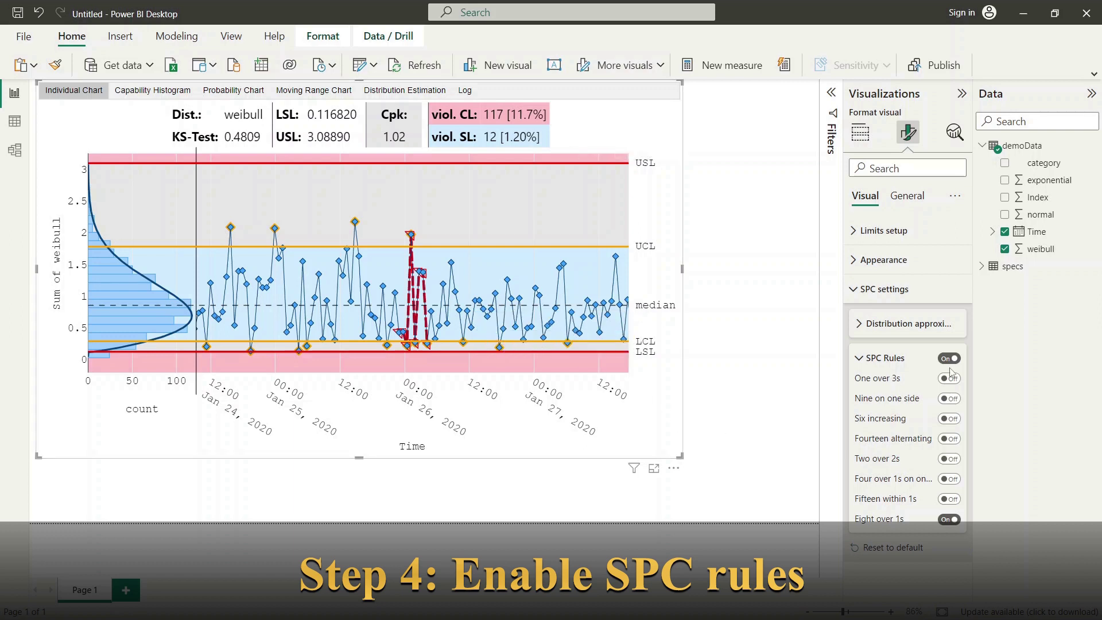
{"action": "left_click", "coordinate": [944, 521]}
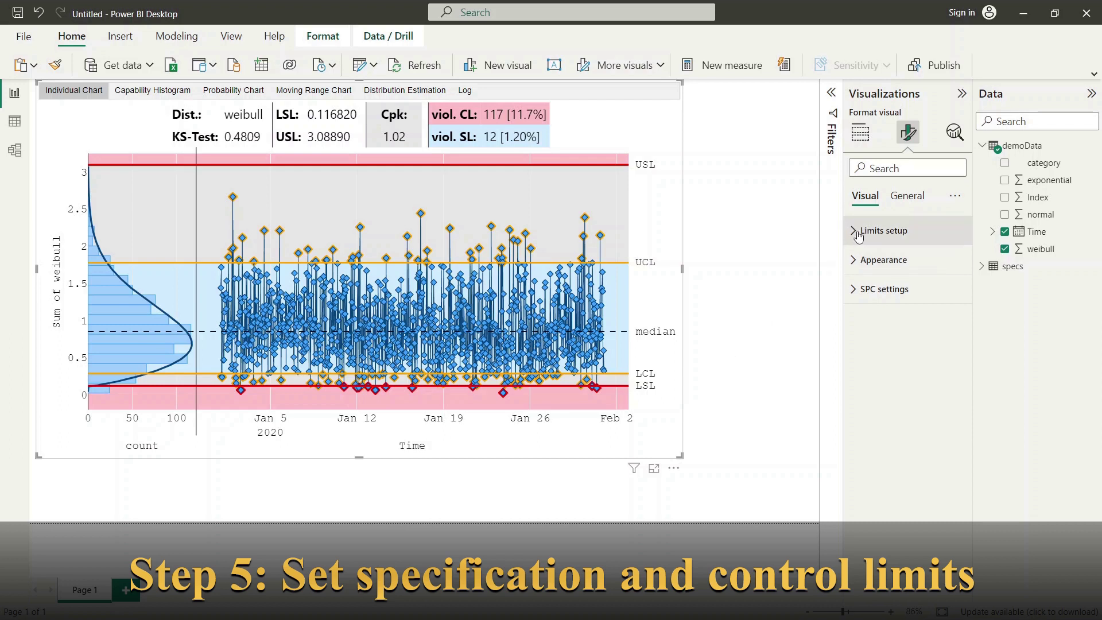
Step: Expand Limits setup and toggle the control limits off and back on
{"action": "left_click", "coordinate": [857, 232]}
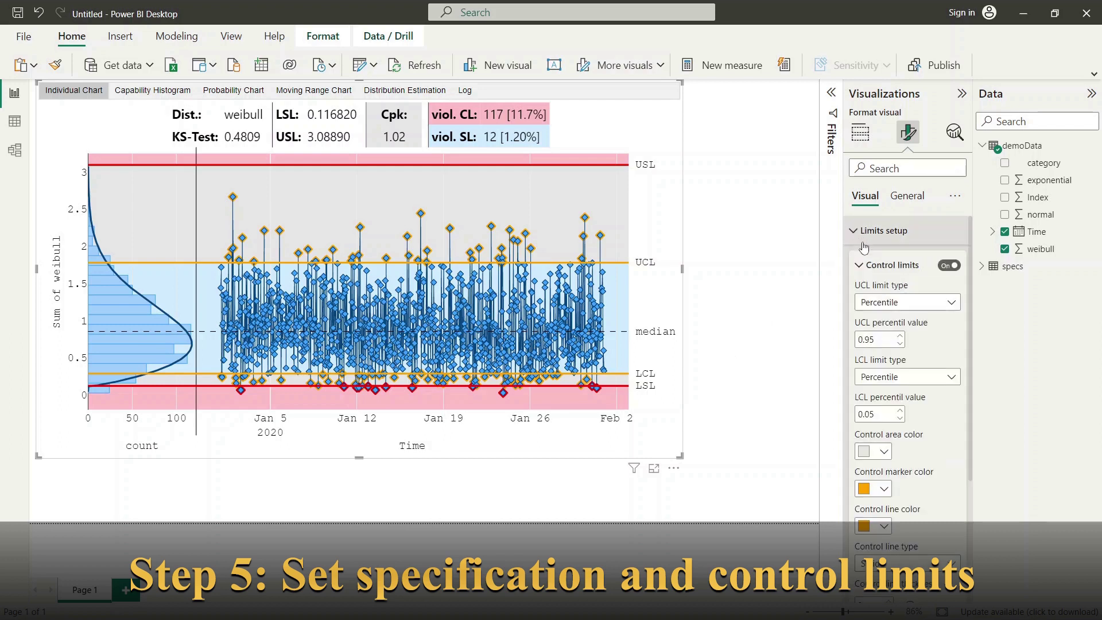
{"action": "left_click", "coordinate": [950, 266]}
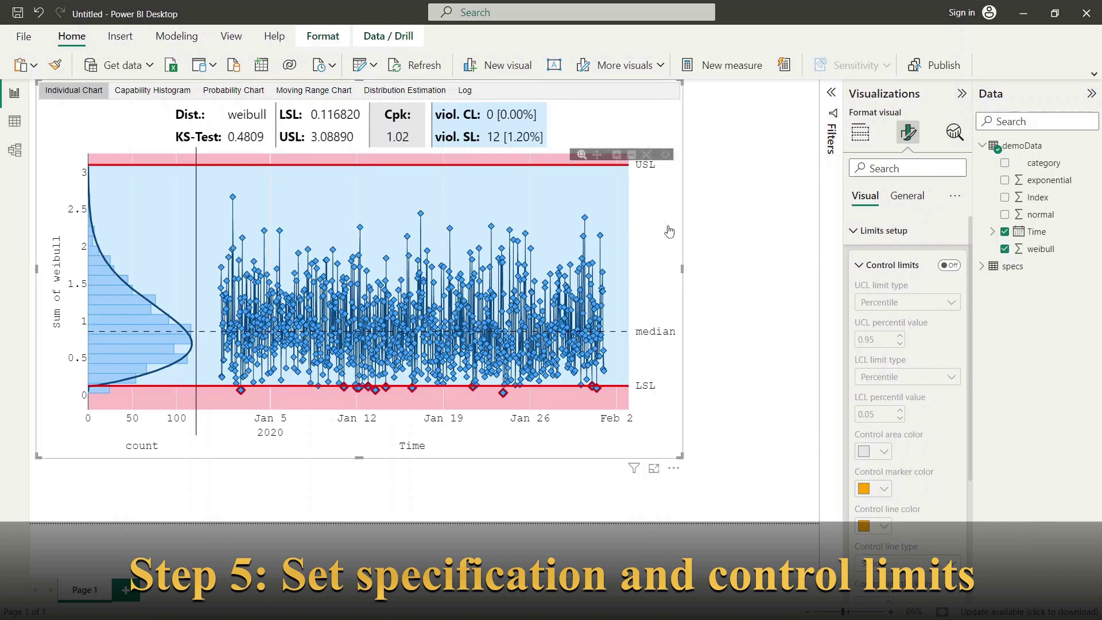
{"action": "left_click", "coordinate": [950, 266]}
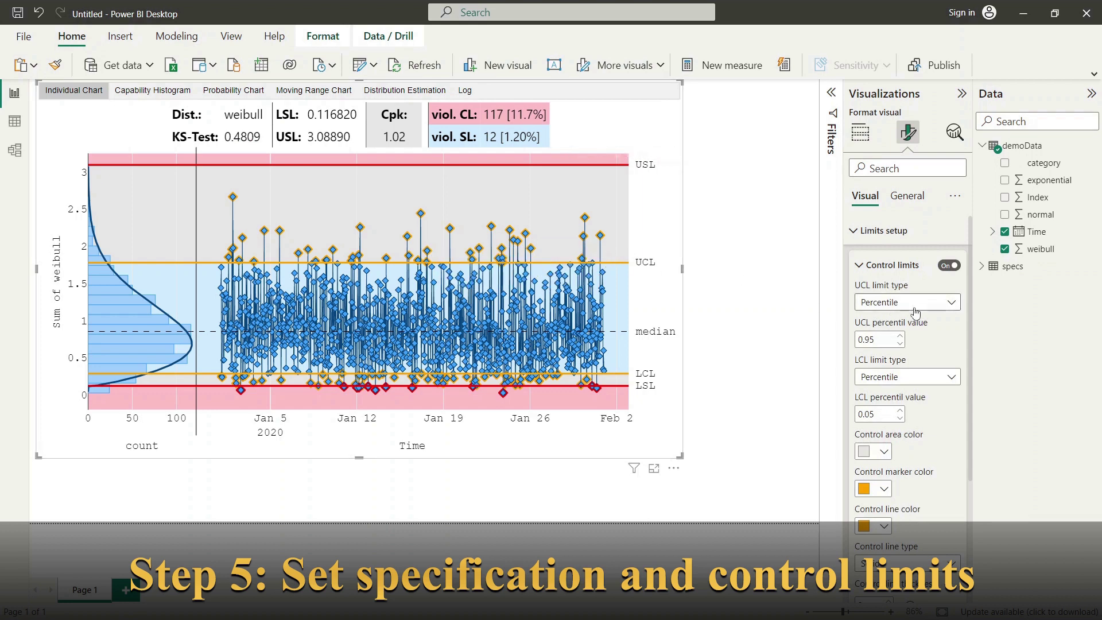
Step: Make both limit types Constant, with UCL 2 and LCL 0.2
{"action": "left_click", "coordinate": [952, 305]}
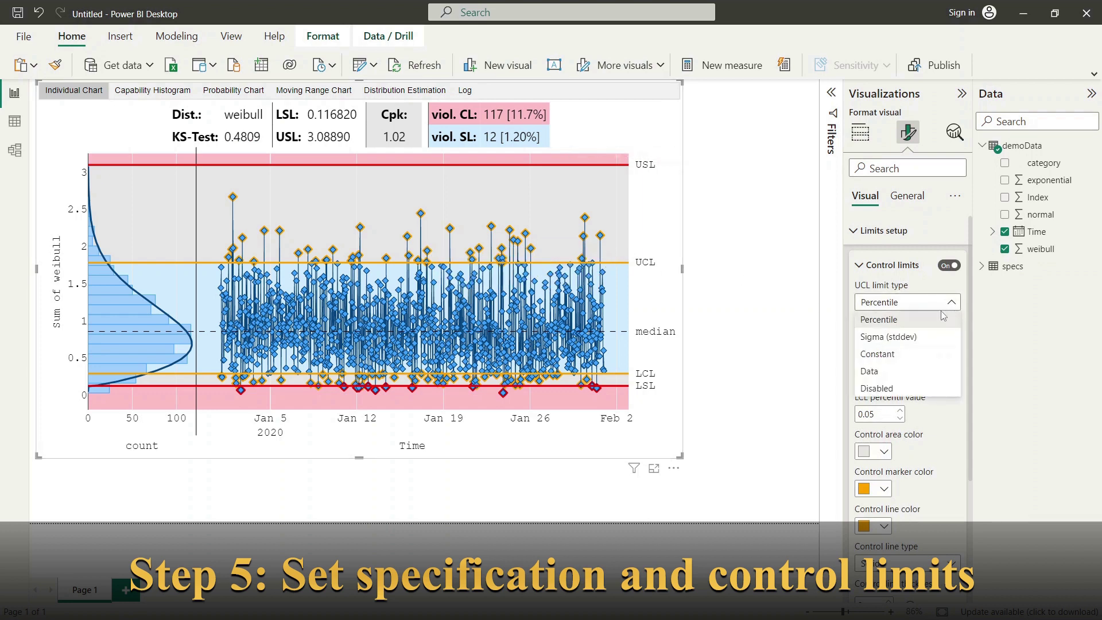
{"action": "left_click", "coordinate": [895, 356]}
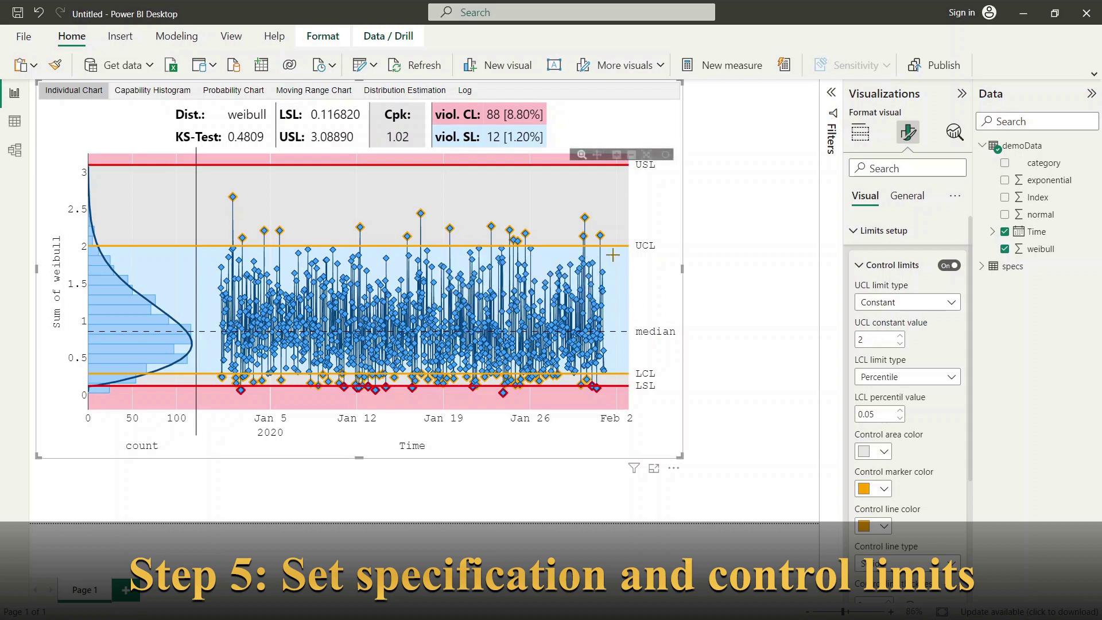
{"action": "left_click", "coordinate": [951, 378]}
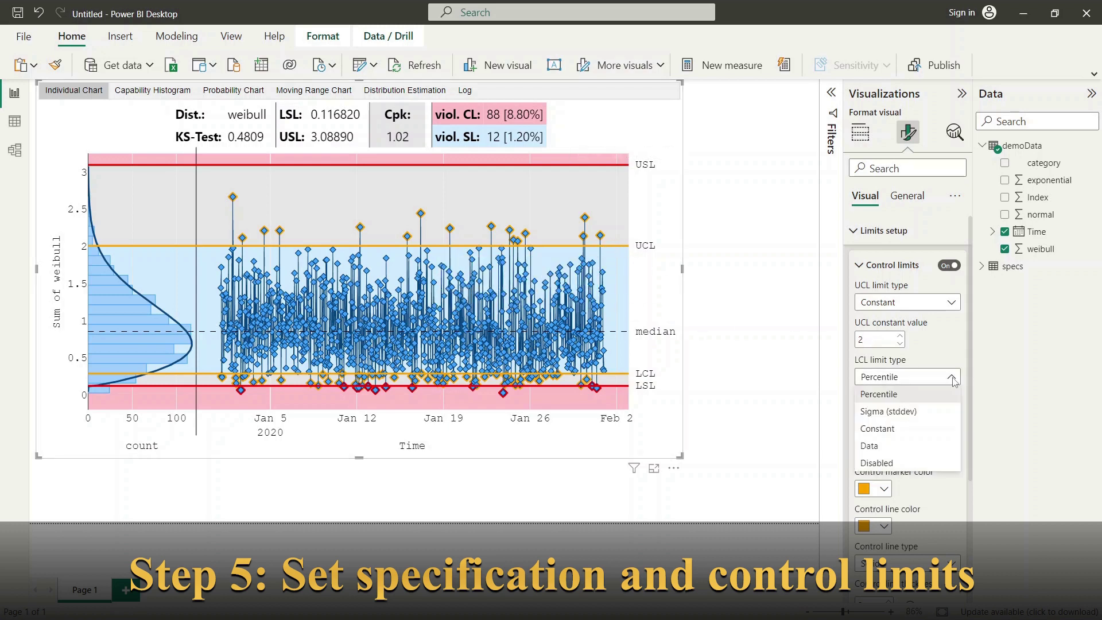
{"action": "left_click", "coordinate": [889, 432]}
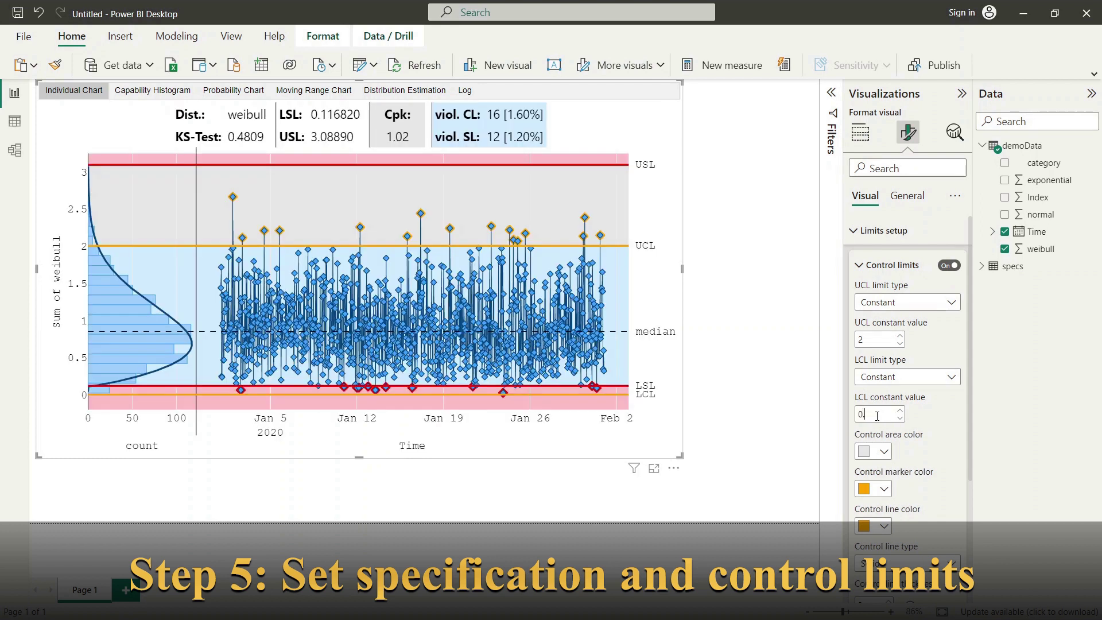
{"action": "type", "text": ".2"}
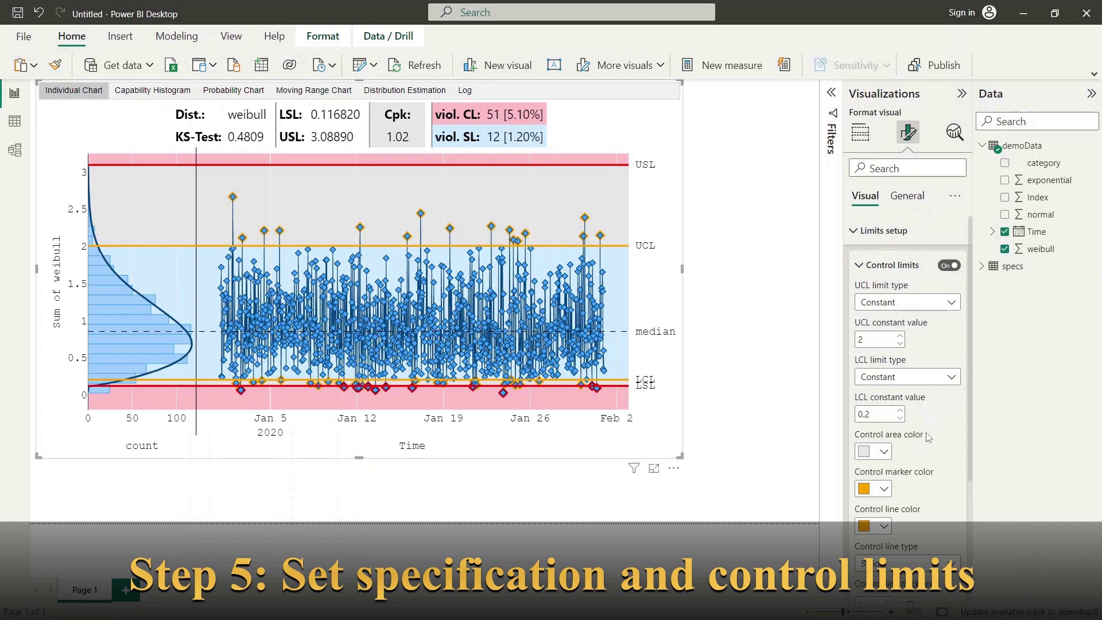
{"action": "left_click", "coordinate": [888, 453]}
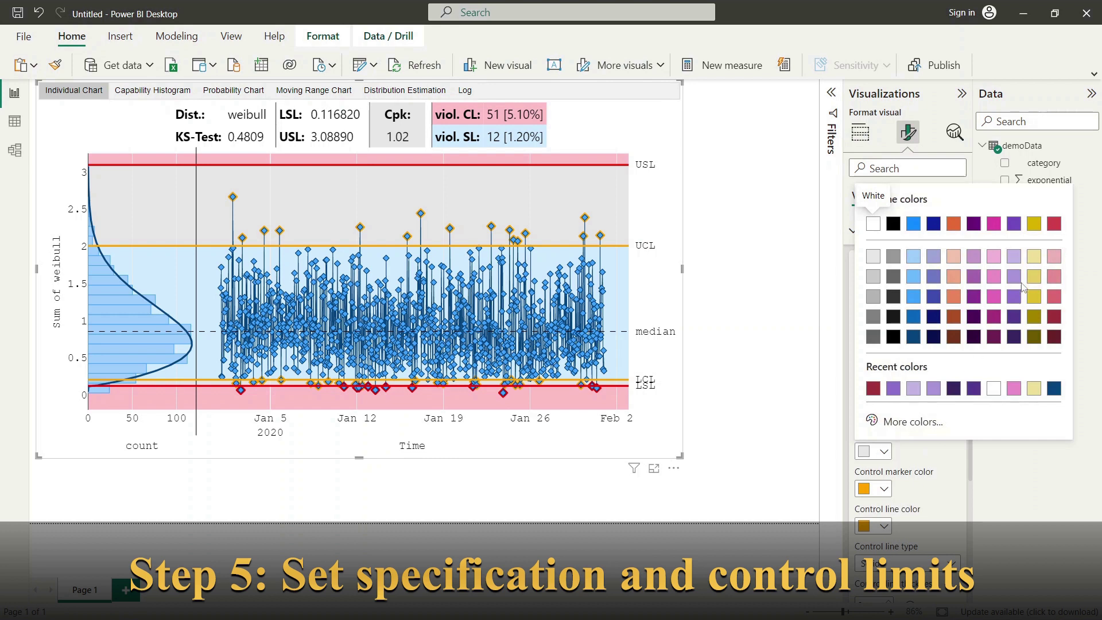
Step: Shade the control area pale yellow and make the control markers black
{"action": "left_click", "coordinate": [1034, 257]}
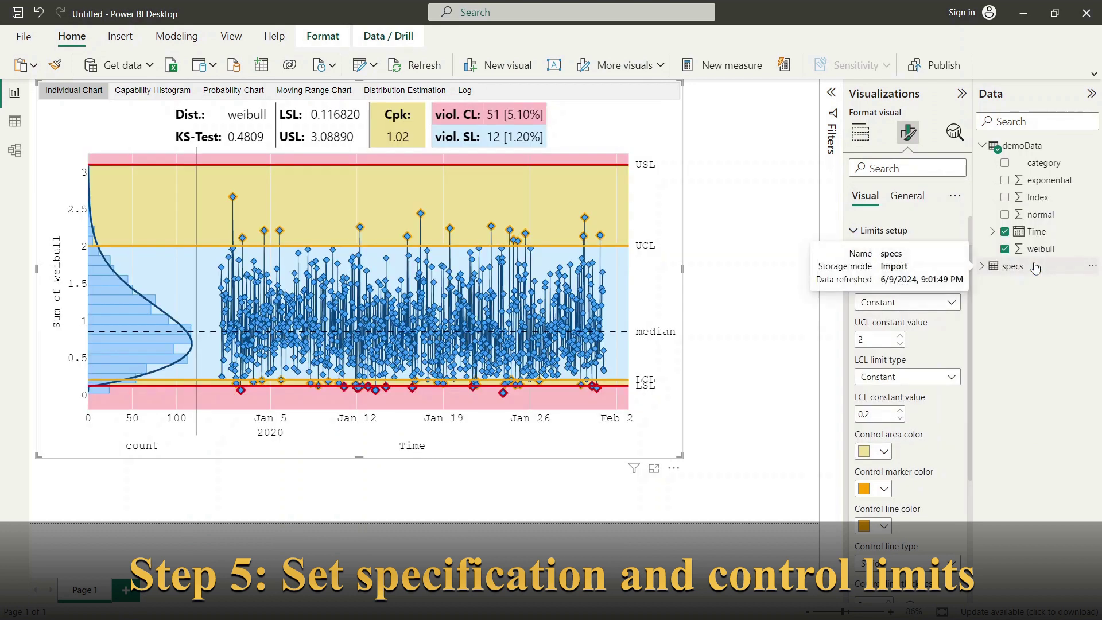
{"action": "left_click", "coordinate": [884, 490]}
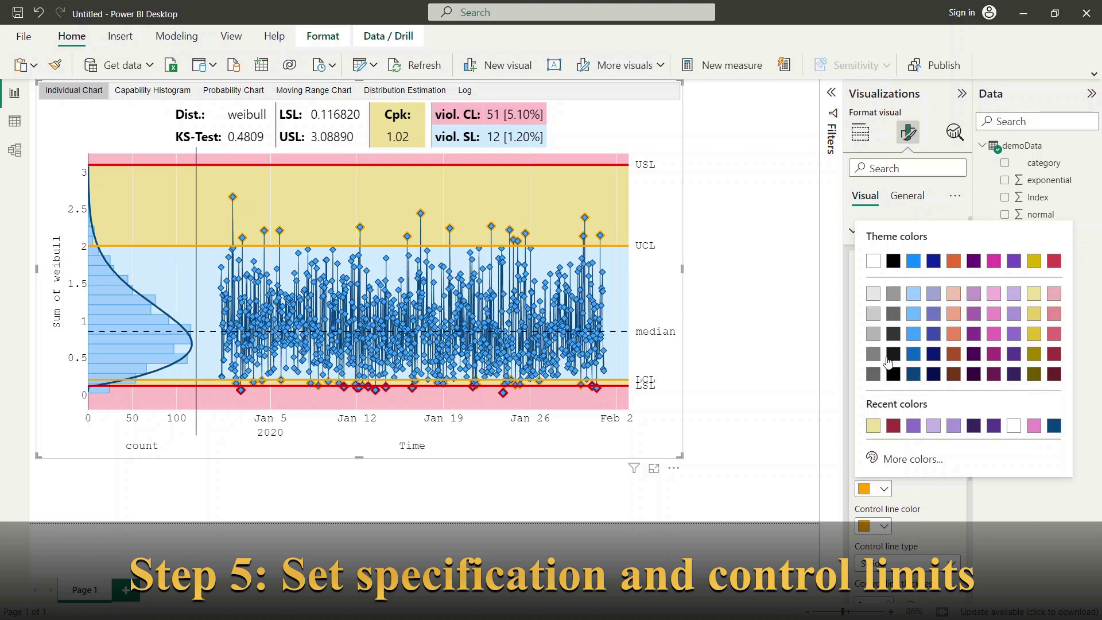
{"action": "left_click", "coordinate": [888, 359]}
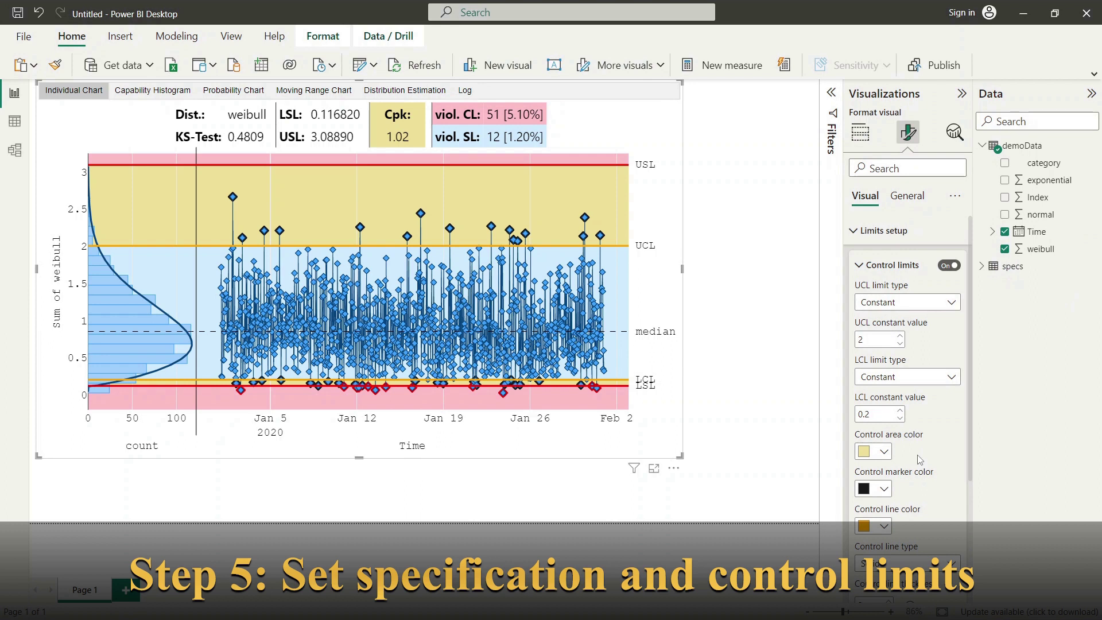
Step: Change the control line colour from orange to black
{"action": "mouse_move", "coordinate": [587, 209]}
{"action": "left_click", "coordinate": [885, 526]}
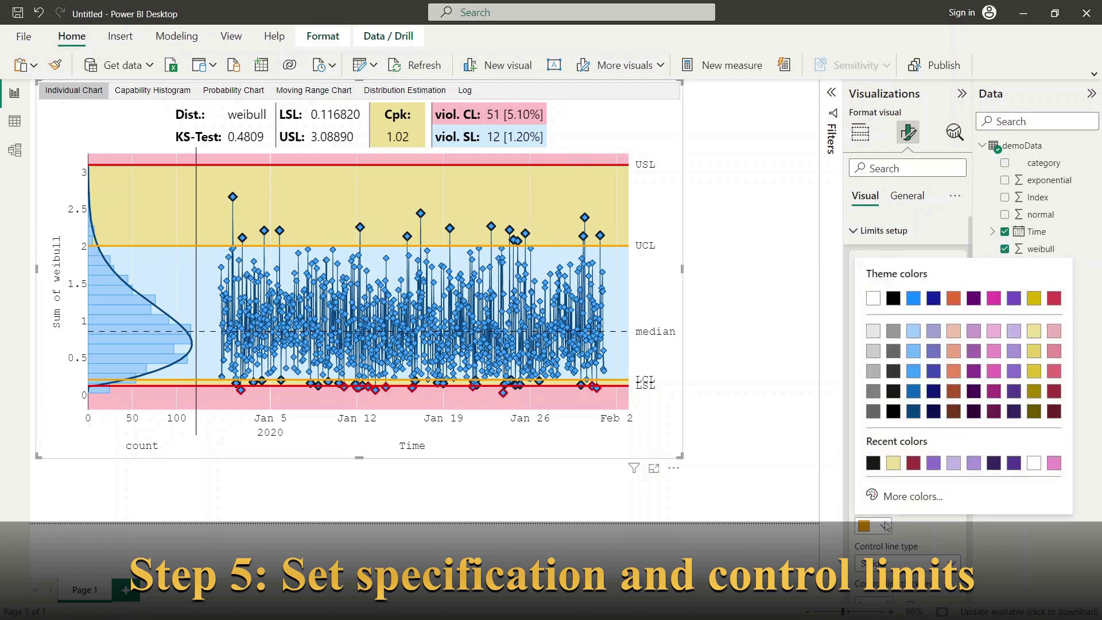
{"action": "left_click", "coordinate": [896, 411]}
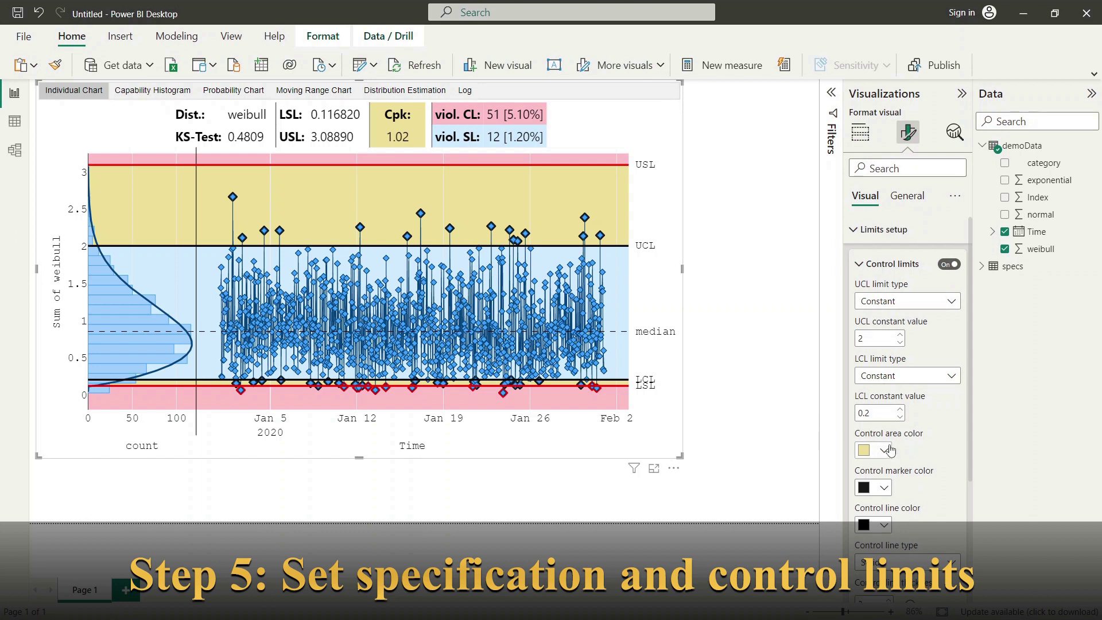
{"action": "scroll", "coordinate": [890, 450], "scroll_direction": "down", "scroll_amount": 2}
{"action": "left_click", "coordinate": [955, 493]}
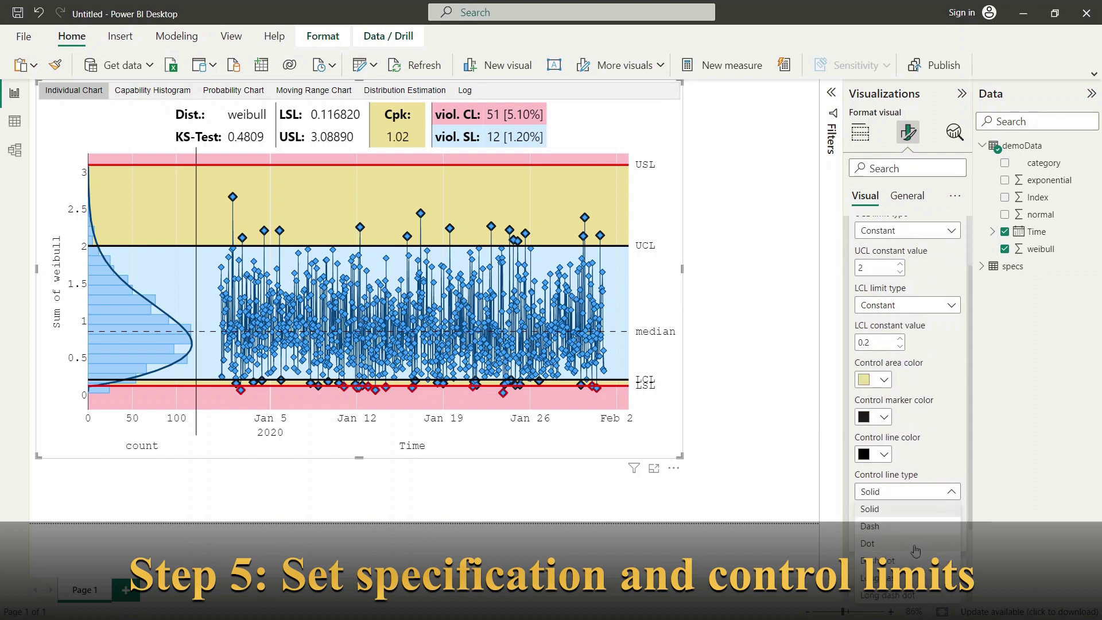
Step: Make the control lines long-dash at thickness 4 and collapse the Control limits card
{"action": "left_click", "coordinate": [878, 509]}
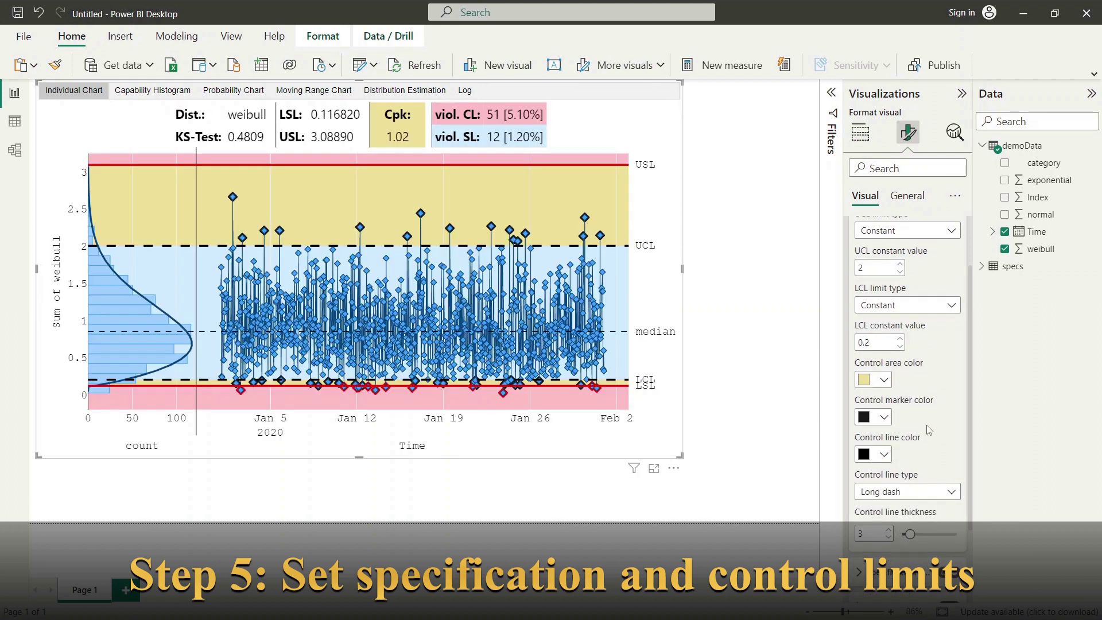
{"action": "scroll", "coordinate": [929, 429], "scroll_direction": "down", "scroll_amount": 2}
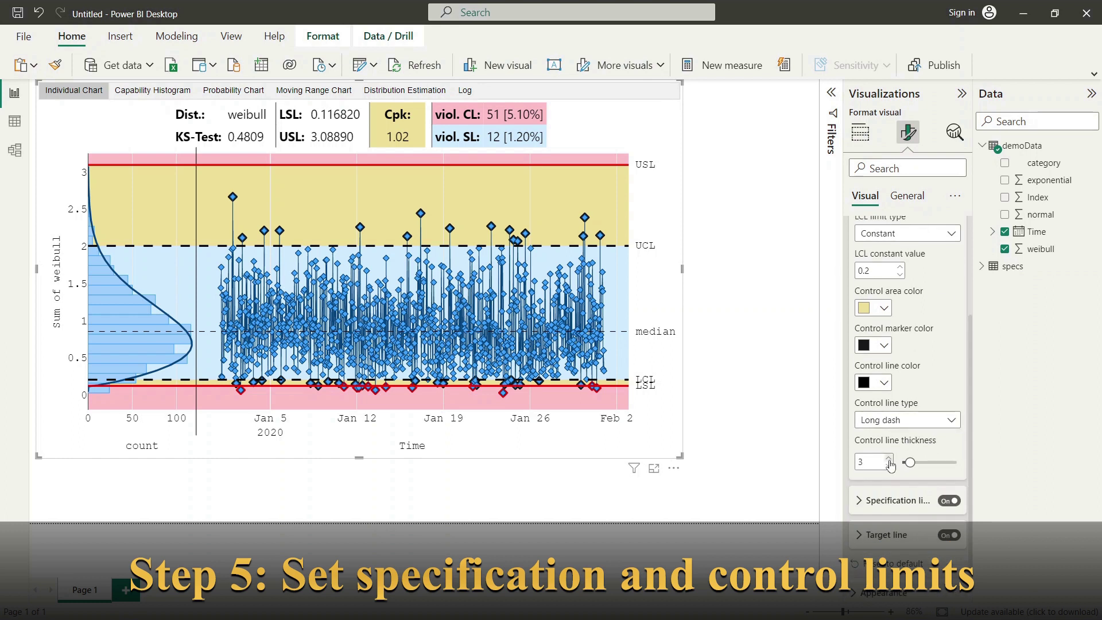
{"action": "left_click", "coordinate": [889, 460]}
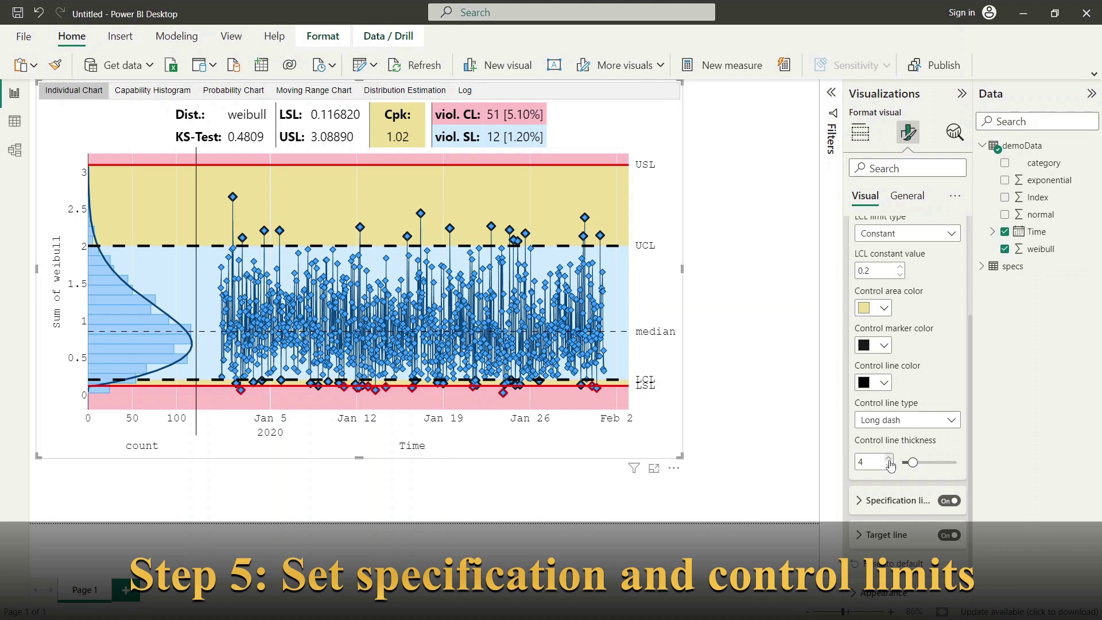
{"action": "scroll", "coordinate": [916, 368], "scroll_direction": "up", "scroll_amount": 3}
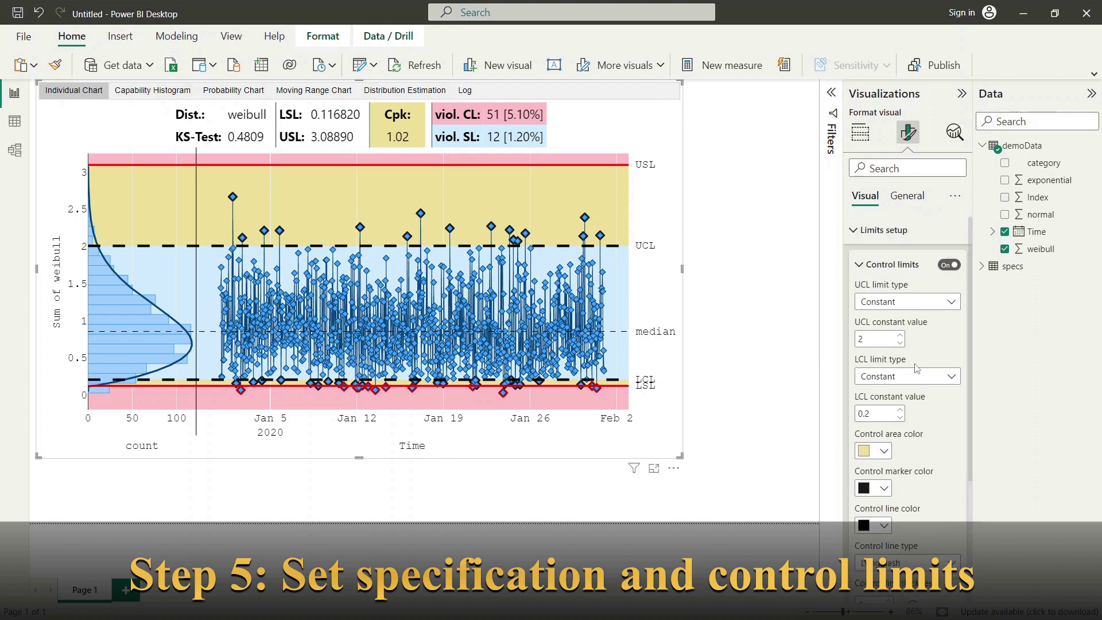
{"action": "left_click", "coordinate": [859, 266]}
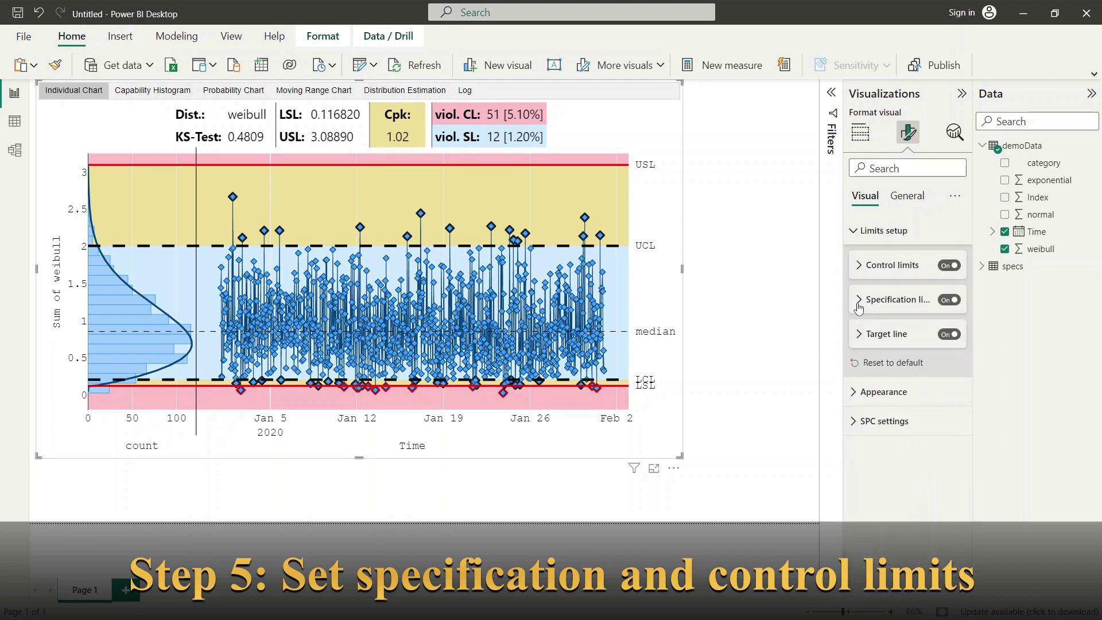
Step: Under Specification limits, set the USL limit type to Constant with a value of 3
{"action": "left_click", "coordinate": [859, 309]}
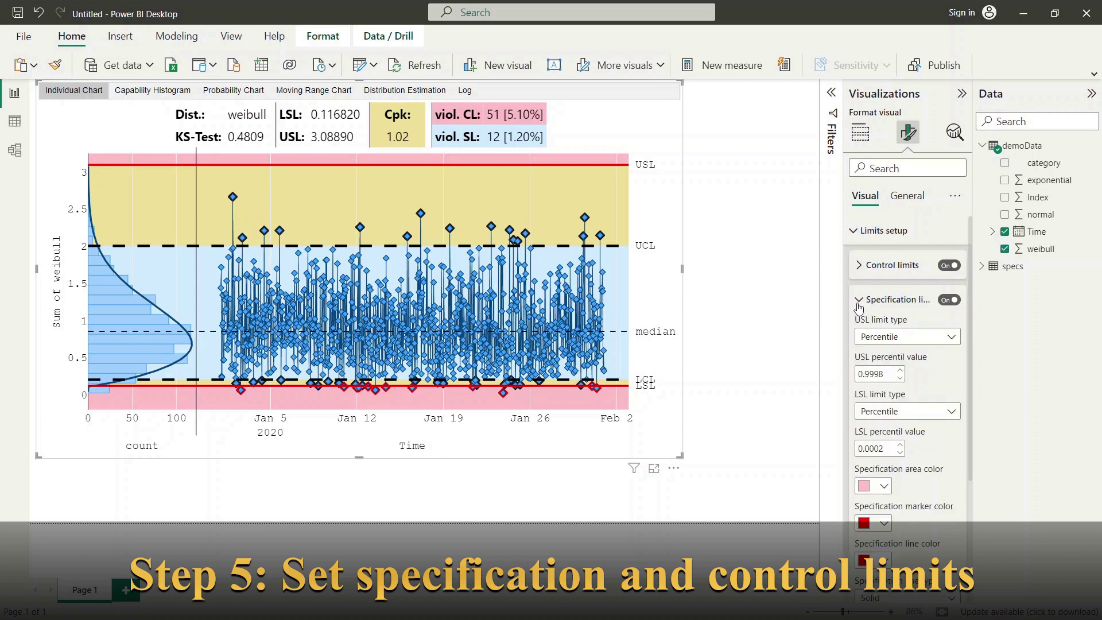
{"action": "left_click", "coordinate": [951, 339]}
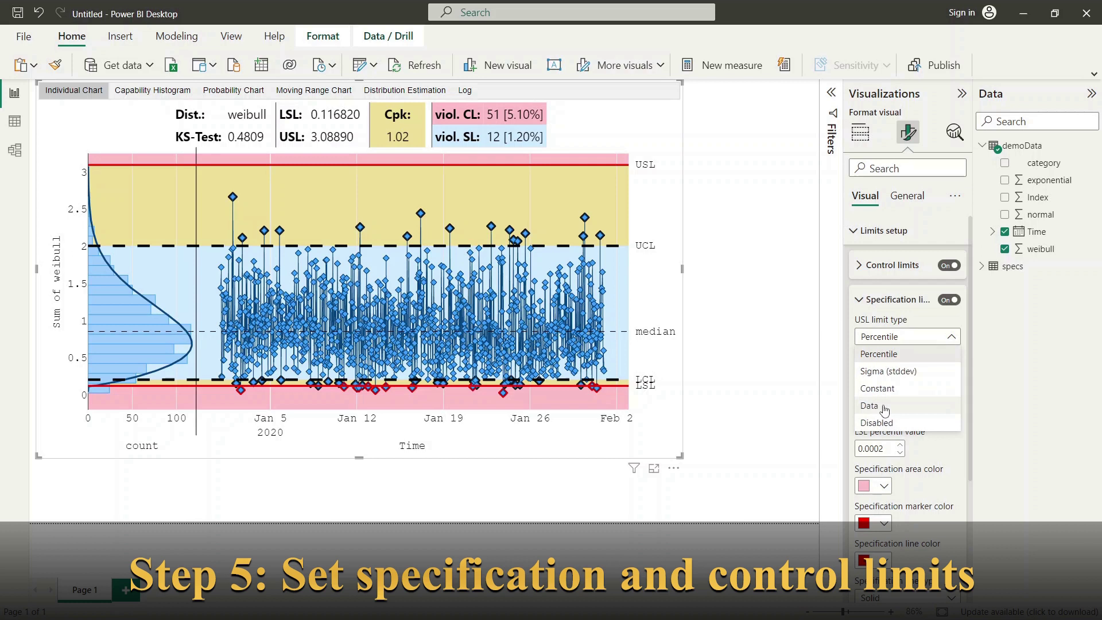
{"action": "left_click", "coordinate": [896, 354]}
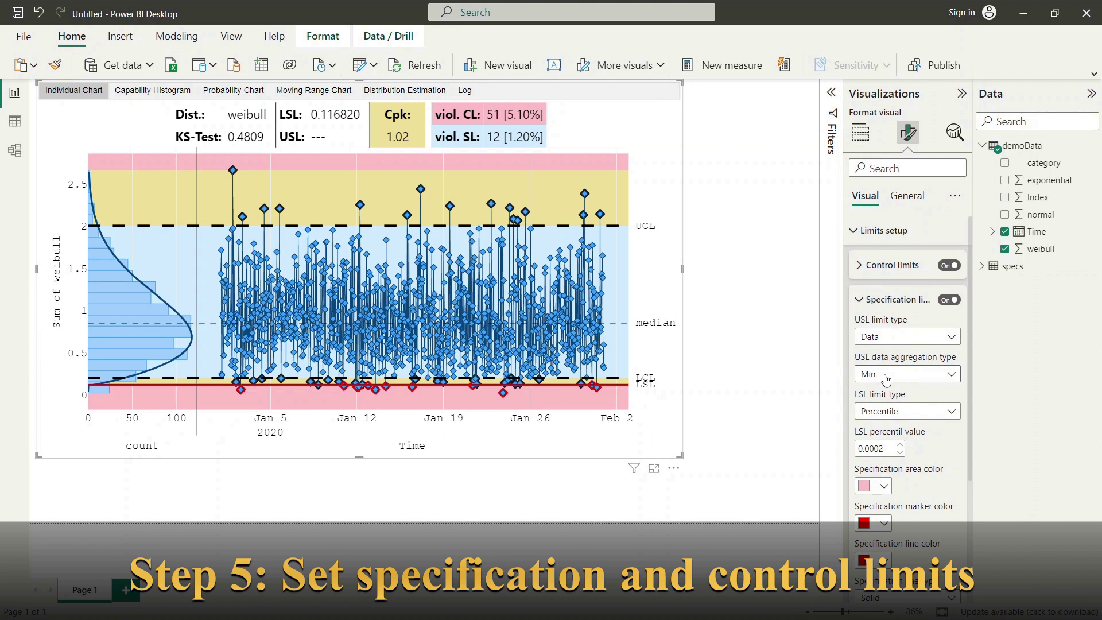
{"action": "left_click", "coordinate": [920, 338]}
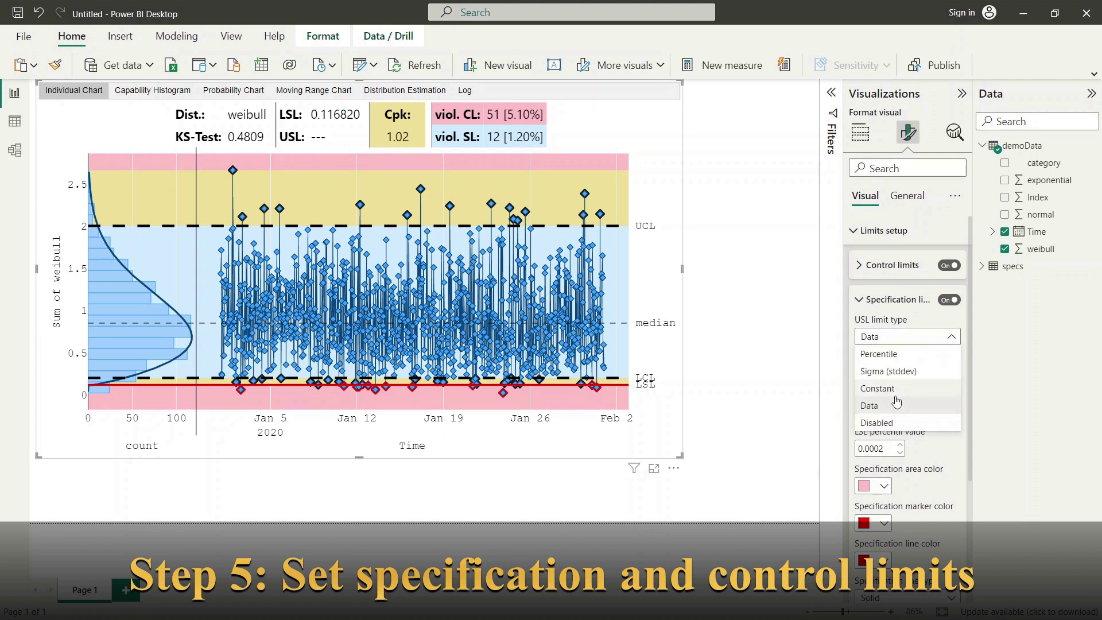
{"action": "left_click", "coordinate": [896, 405]}
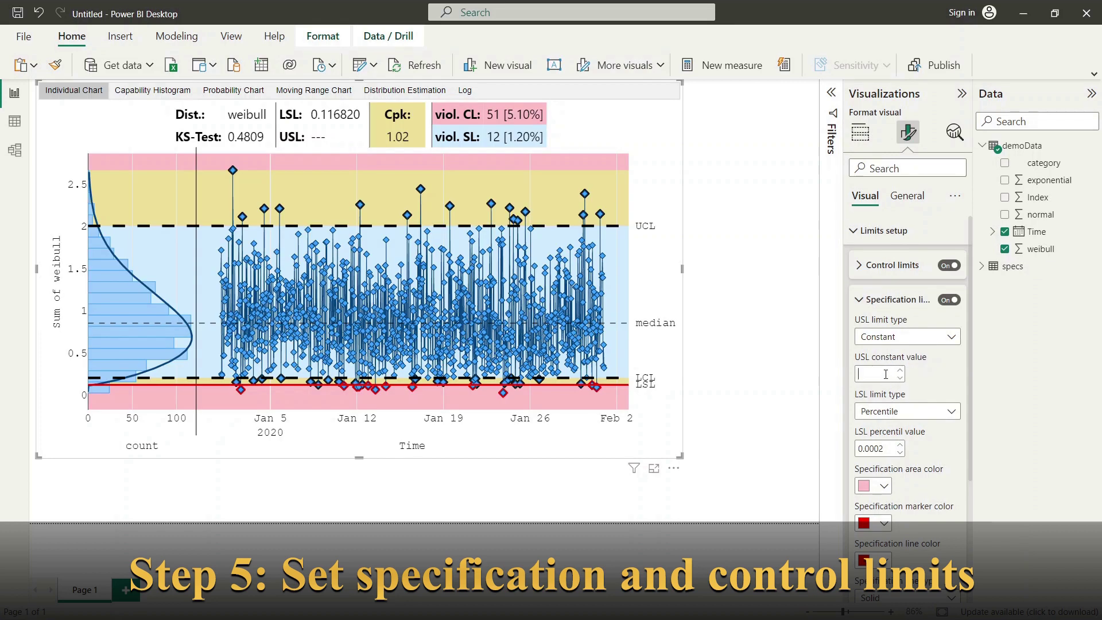
{"action": "left_click", "coordinate": [885, 375]}
{"action": "type", "text": "3"}
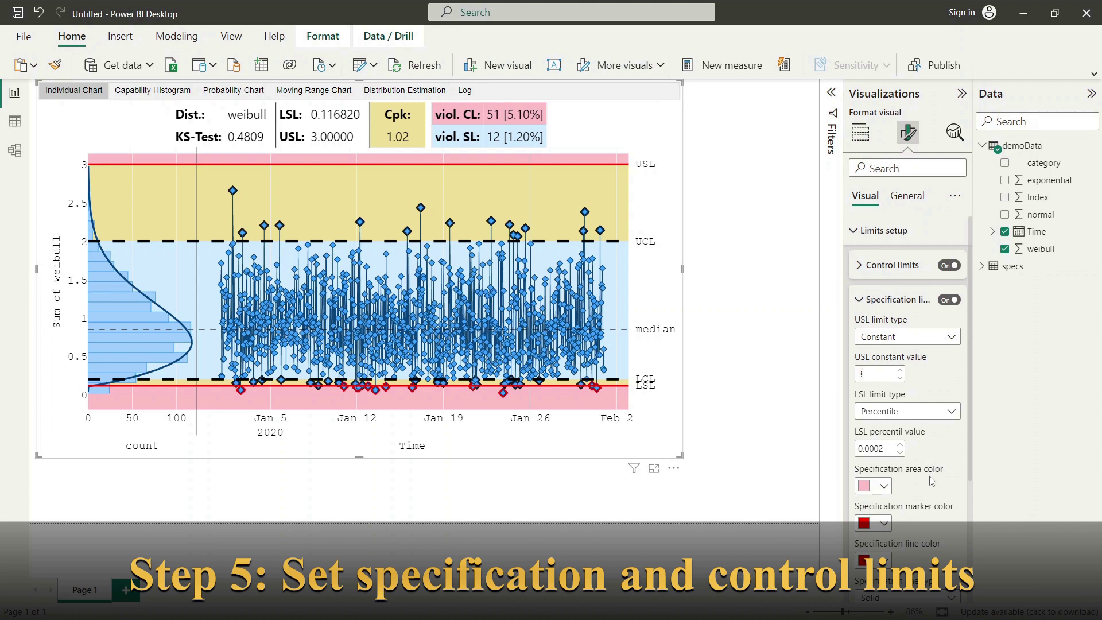
Step: Scroll through the settings to check the result, then collapse Specification limits
{"action": "scroll", "coordinate": [881, 471], "scroll_direction": "down", "scroll_amount": 5}
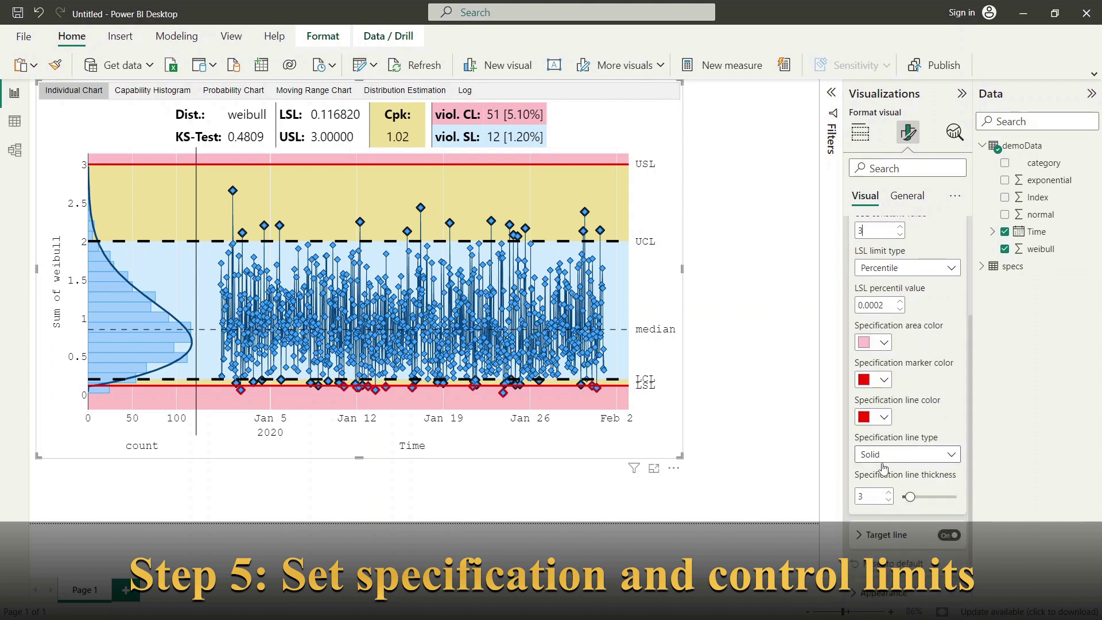
{"action": "scroll", "coordinate": [876, 462], "scroll_direction": "down", "scroll_amount": 1}
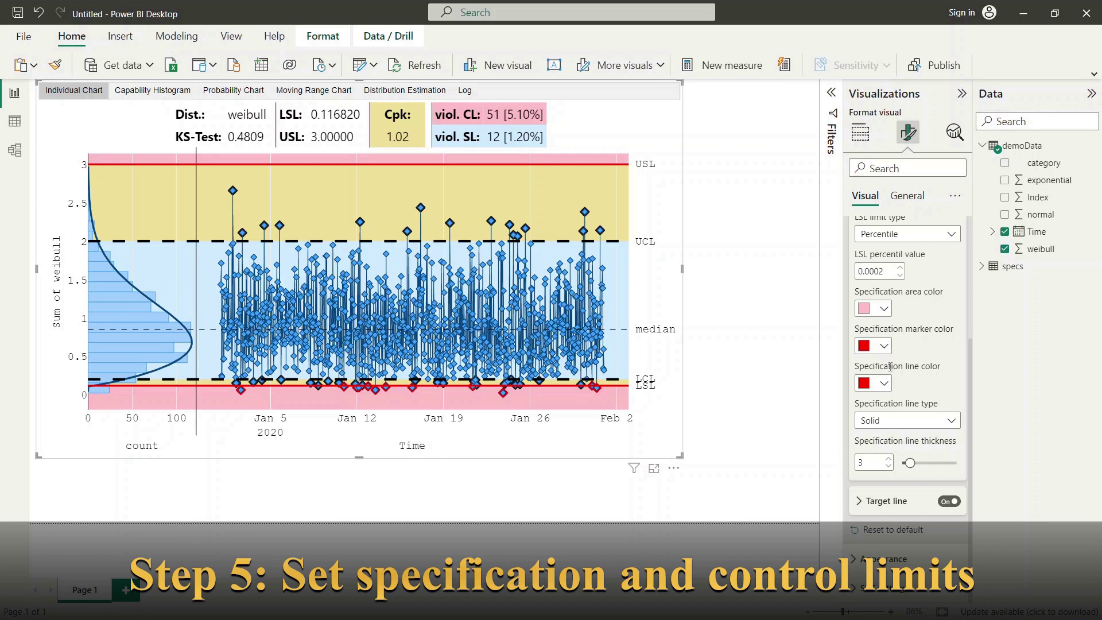
{"action": "scroll", "coordinate": [891, 367], "scroll_direction": "up", "scroll_amount": 1}
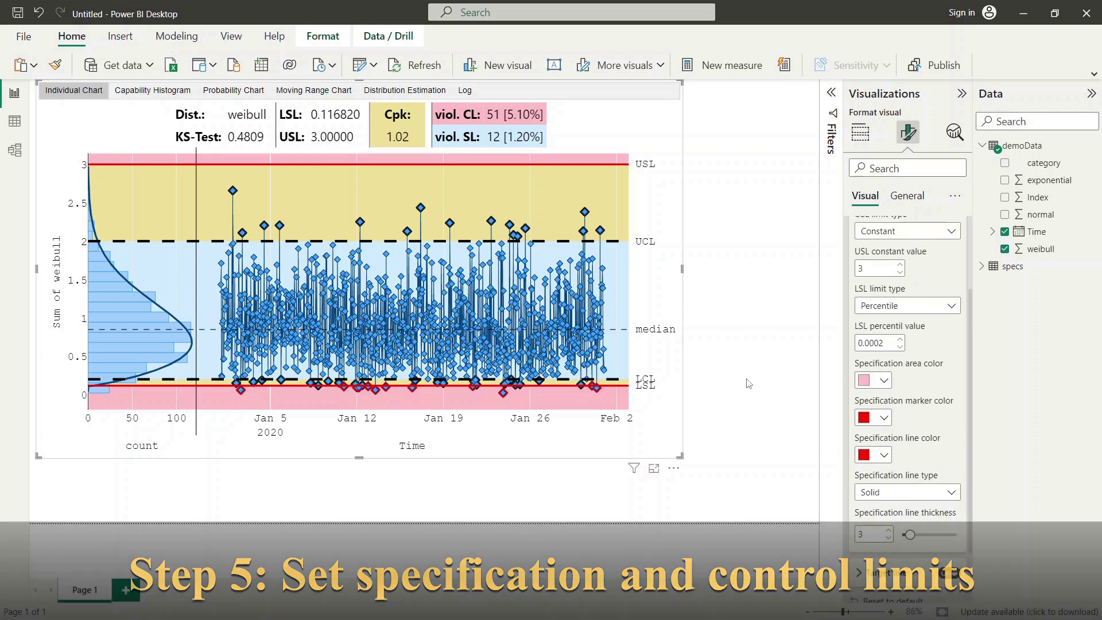
{"action": "scroll", "coordinate": [918, 336], "scroll_direction": "up", "scroll_amount": 1}
{"action": "scroll", "coordinate": [918, 337], "scroll_direction": "up", "scroll_amount": 2}
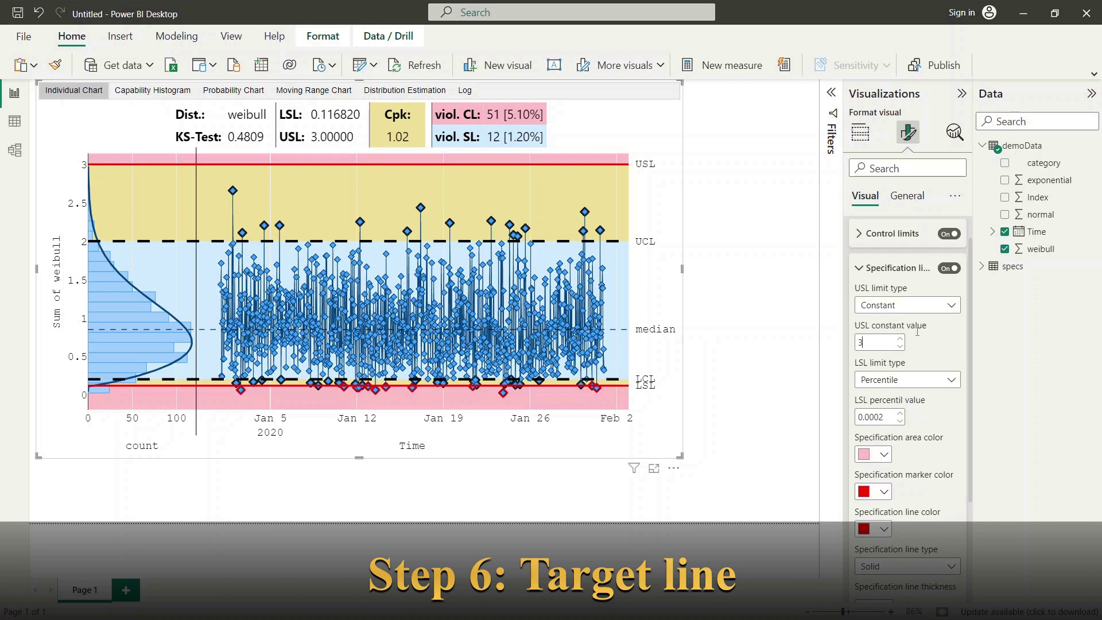
{"action": "left_click", "coordinate": [858, 303]}
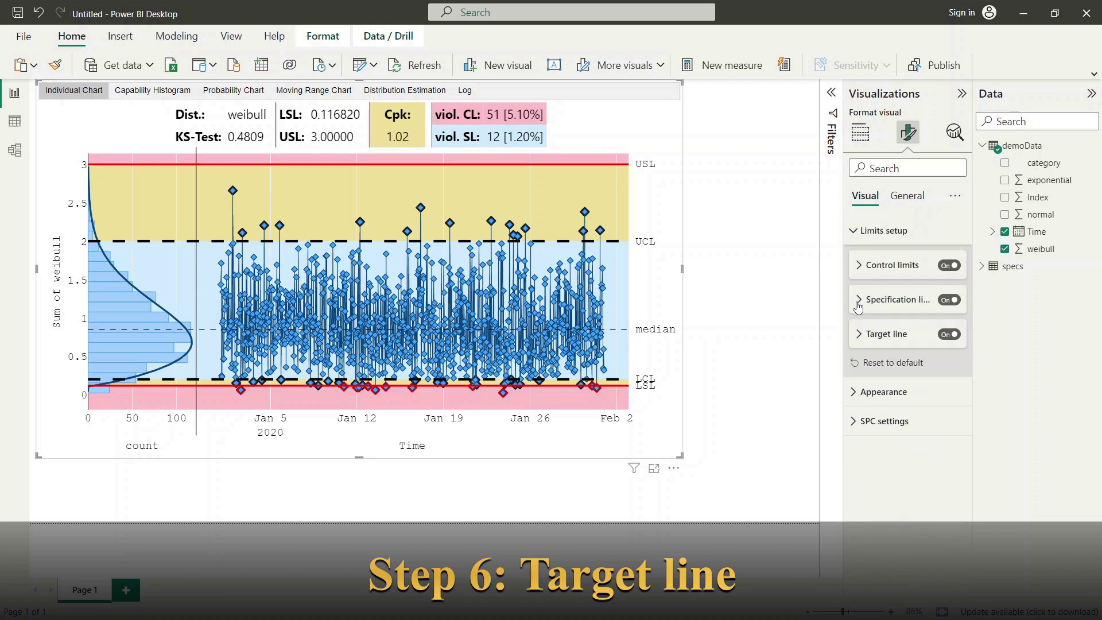
Step: Keep the target line on and set its type to Constant with a value of 0.9
{"action": "left_click", "coordinate": [861, 337]}
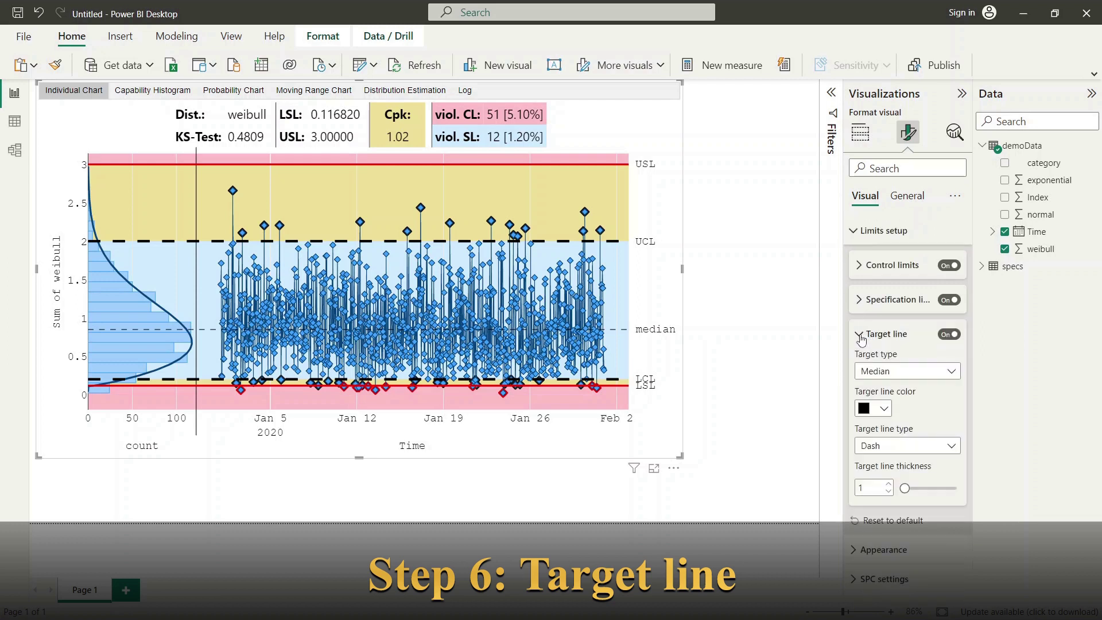
{"action": "left_click", "coordinate": [948, 335]}
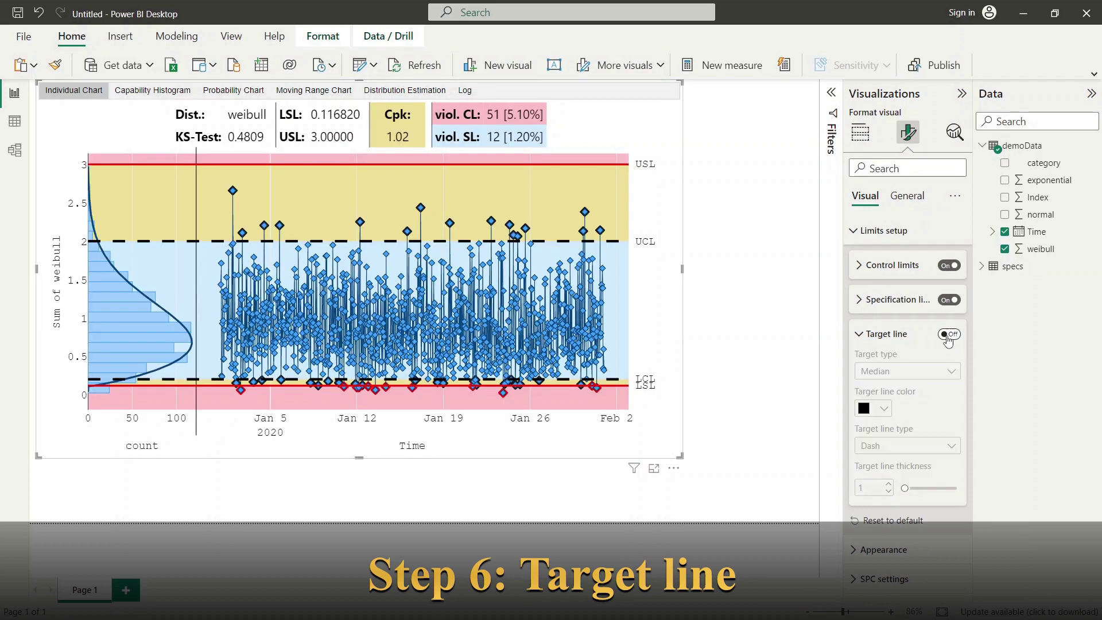
{"action": "left_click", "coordinate": [948, 336]}
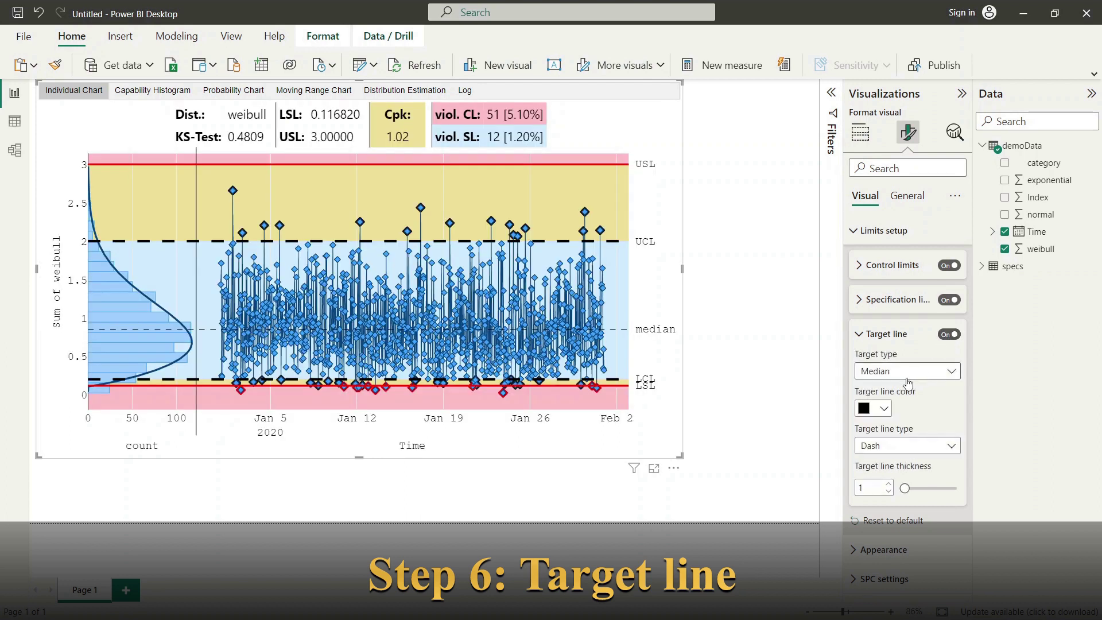
{"action": "left_click", "coordinate": [915, 381]}
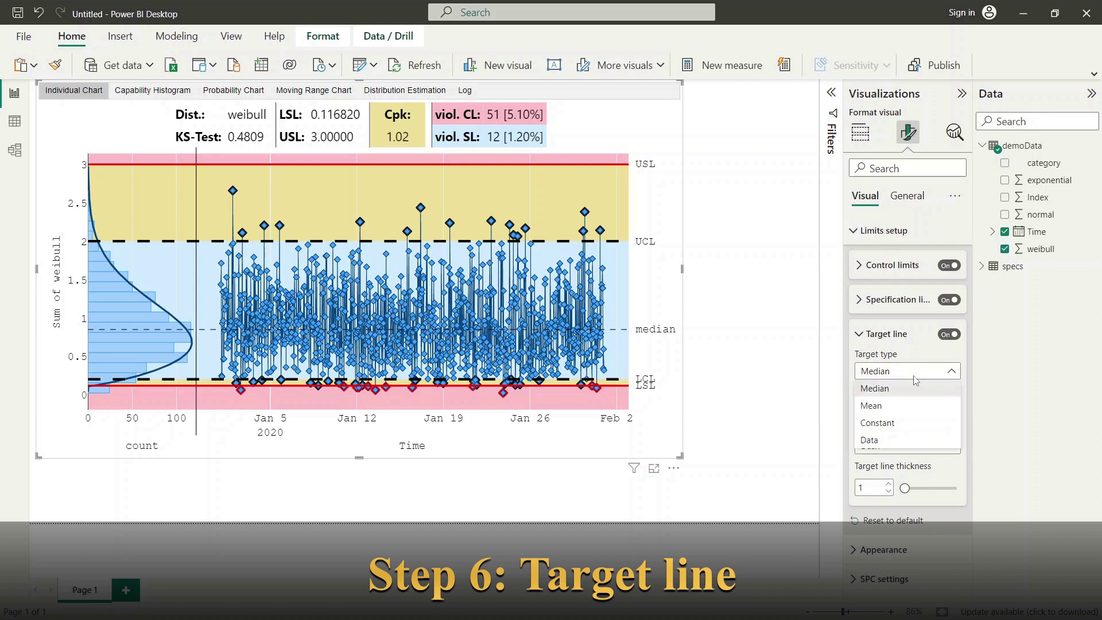
{"action": "left_click", "coordinate": [891, 424]}
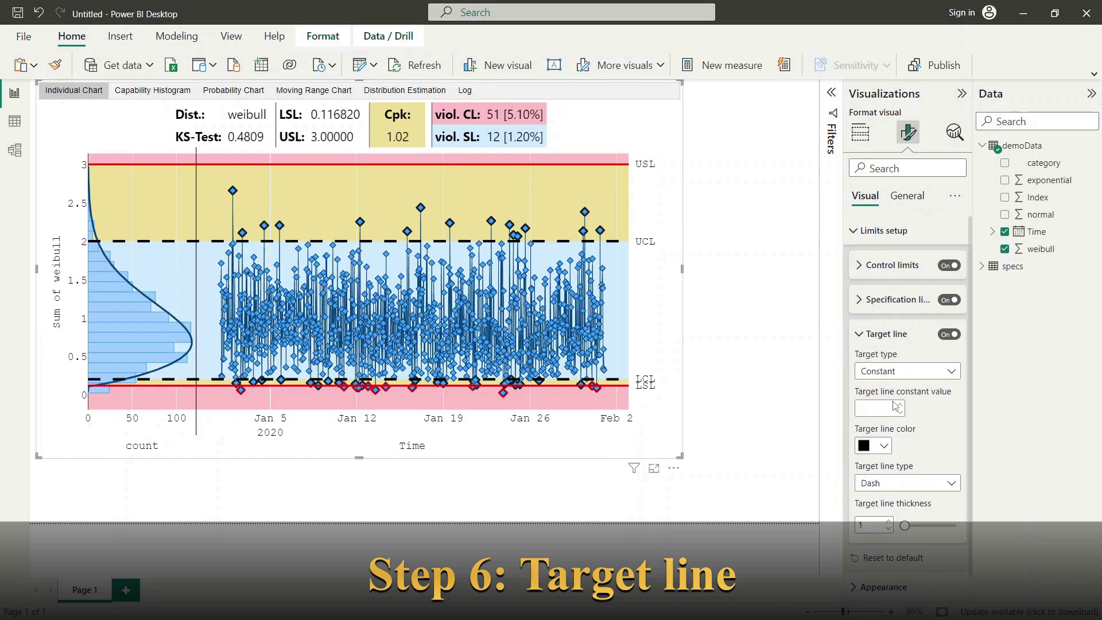
{"action": "left_click", "coordinate": [880, 409]}
{"action": "type", "text": "0"}
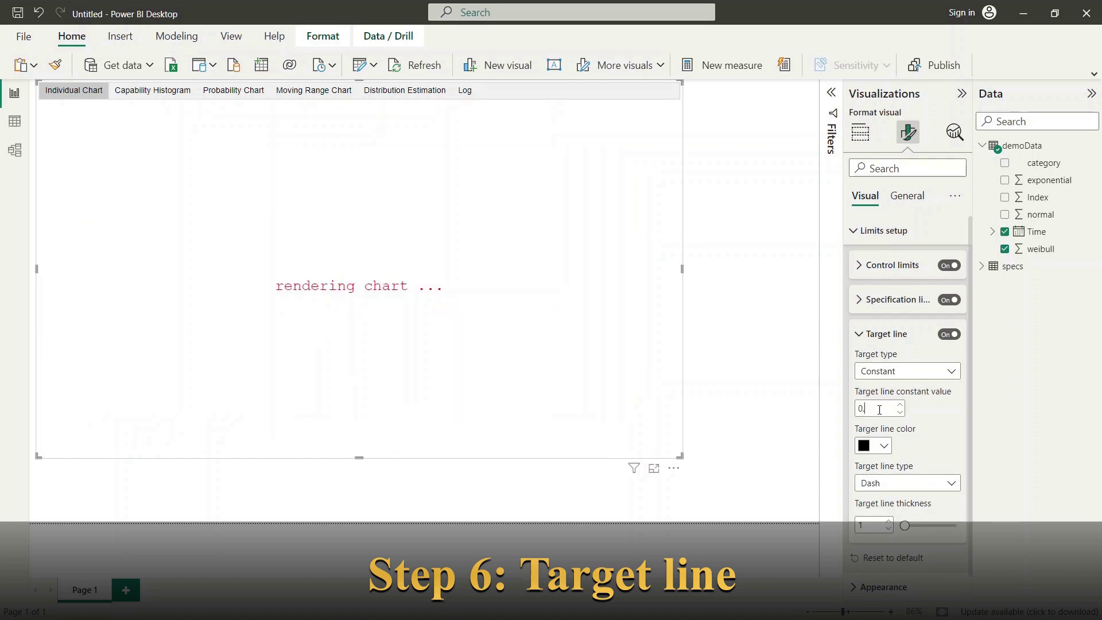
{"action": "type", "text": ".9"}
Step: Style the target line dark red, much thicker and dashed
{"action": "left_click", "coordinate": [884, 447]}
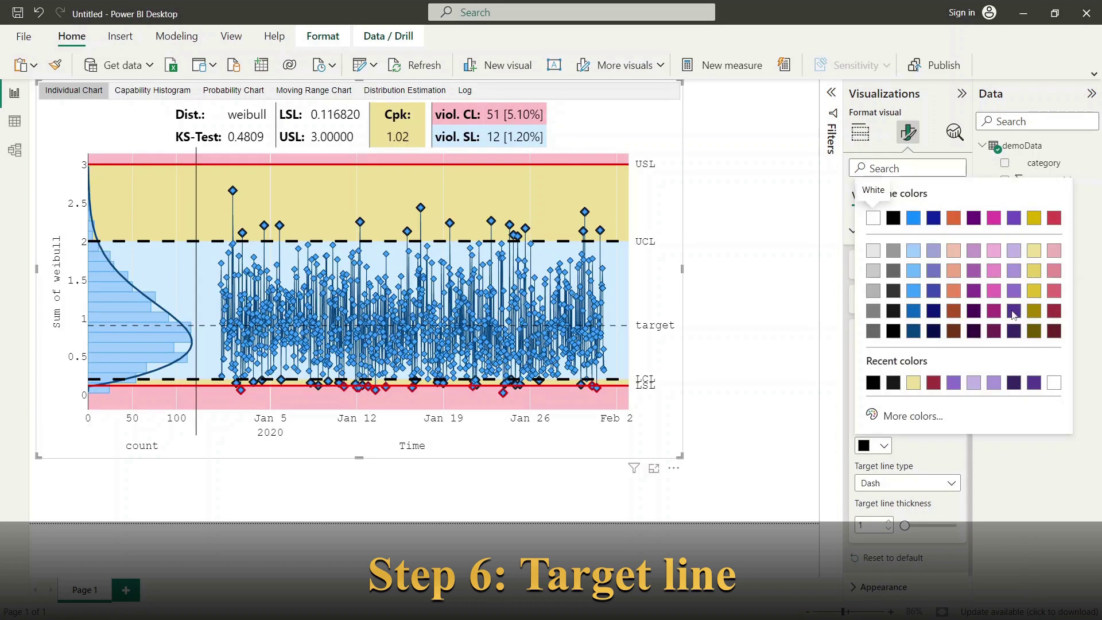
{"action": "left_click", "coordinate": [1054, 311]}
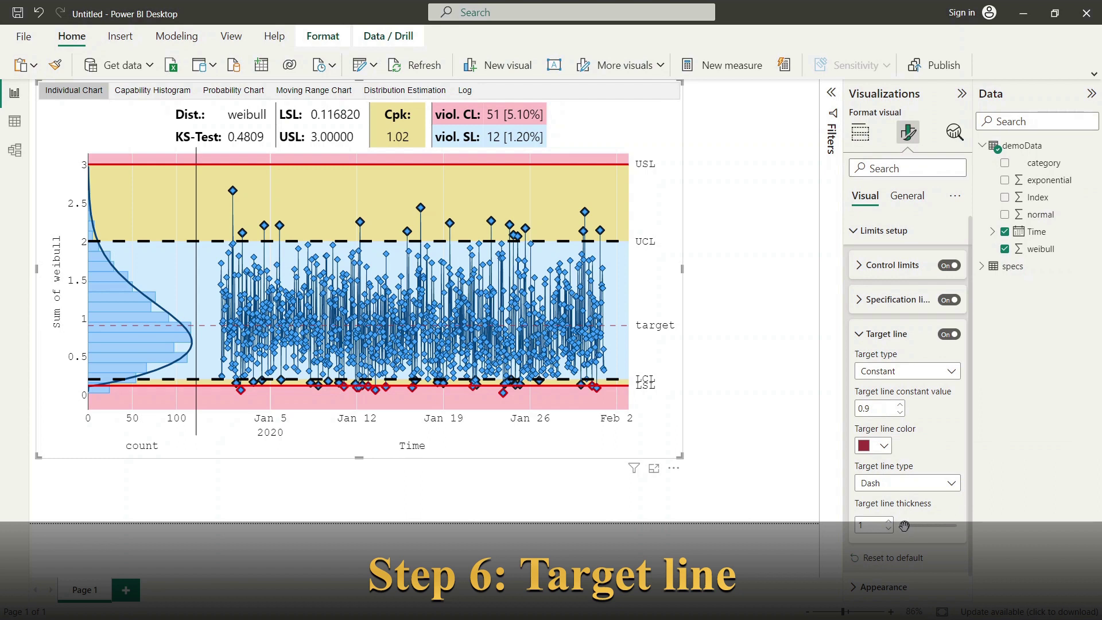
{"action": "left_click_drag", "start_coordinate": [905, 525], "coordinate": [926, 527]}
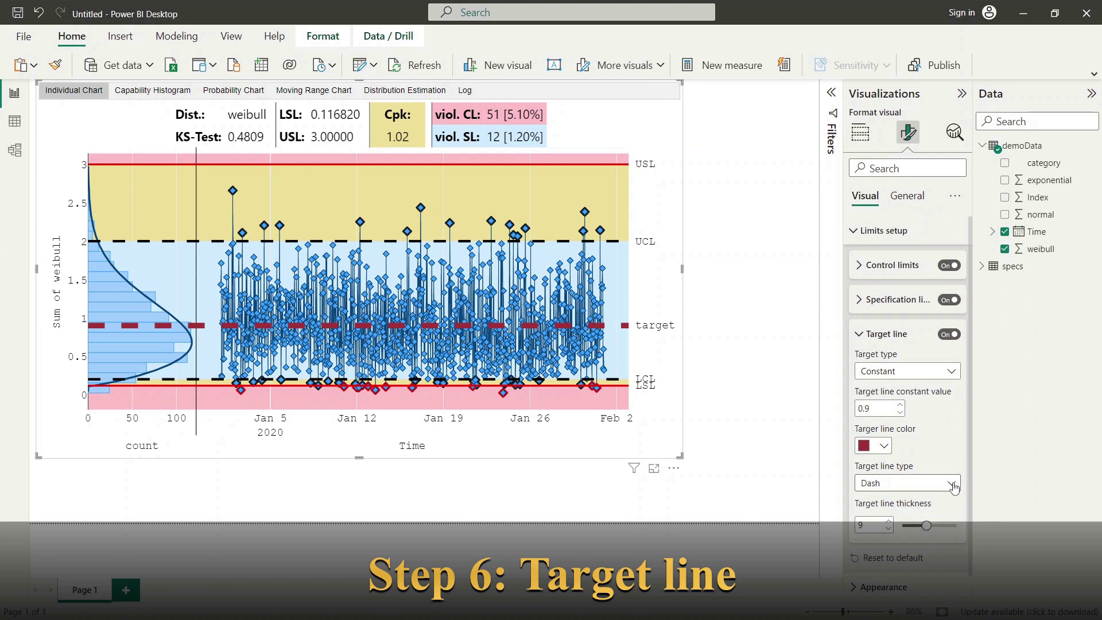
{"action": "left_click", "coordinate": [951, 485]}
{"action": "left_click", "coordinate": [883, 539]}
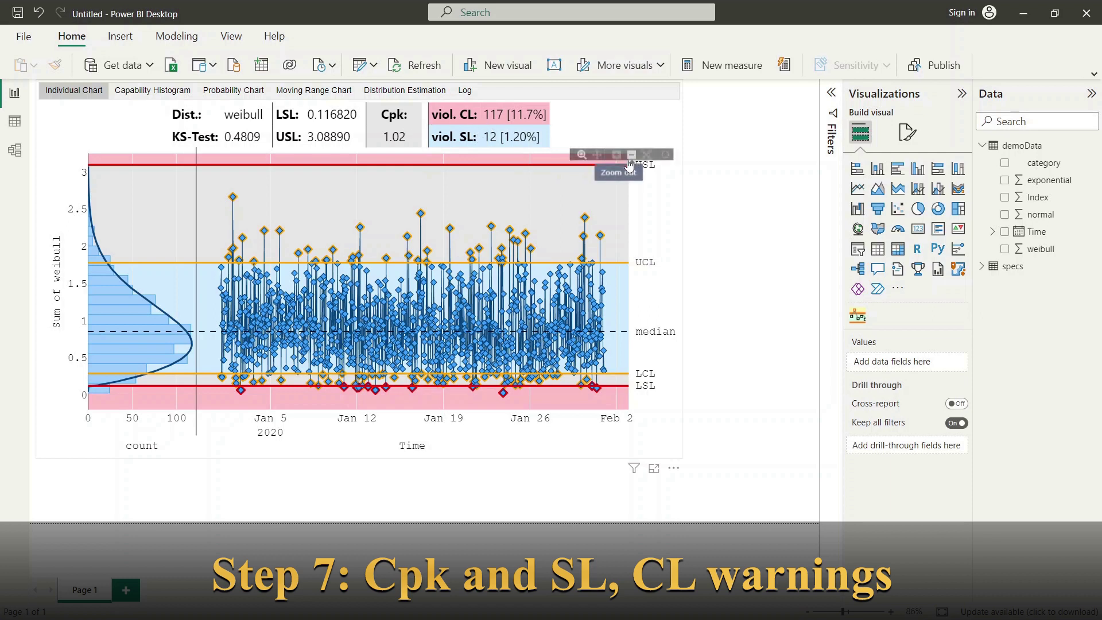
{"action": "left_click", "coordinate": [651, 218]}
Step: Open Format visual, expand Appearance > Info panel, and scroll to the Cp/Cpk warning and alarm limits
{"action": "left_click", "coordinate": [909, 132]}
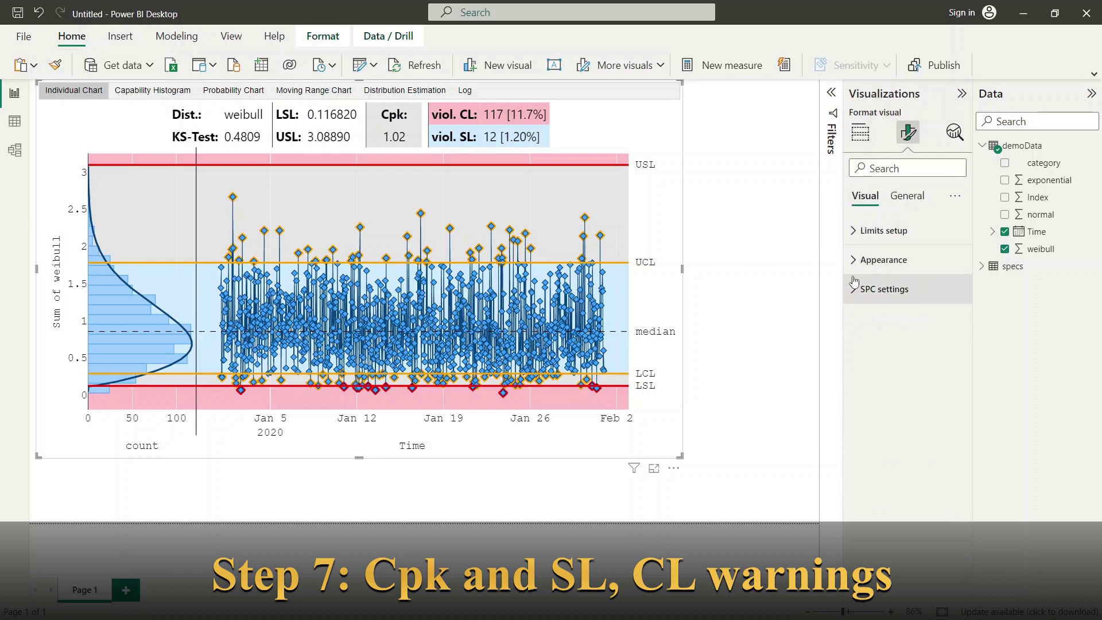
{"action": "left_click", "coordinate": [854, 264]}
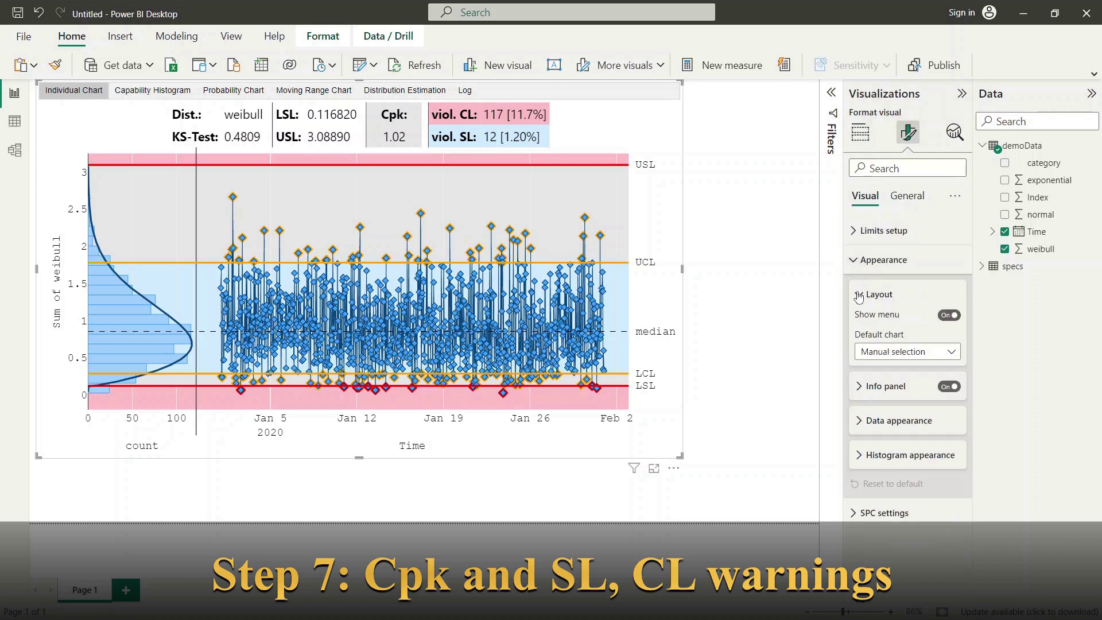
{"action": "left_click", "coordinate": [859, 330]}
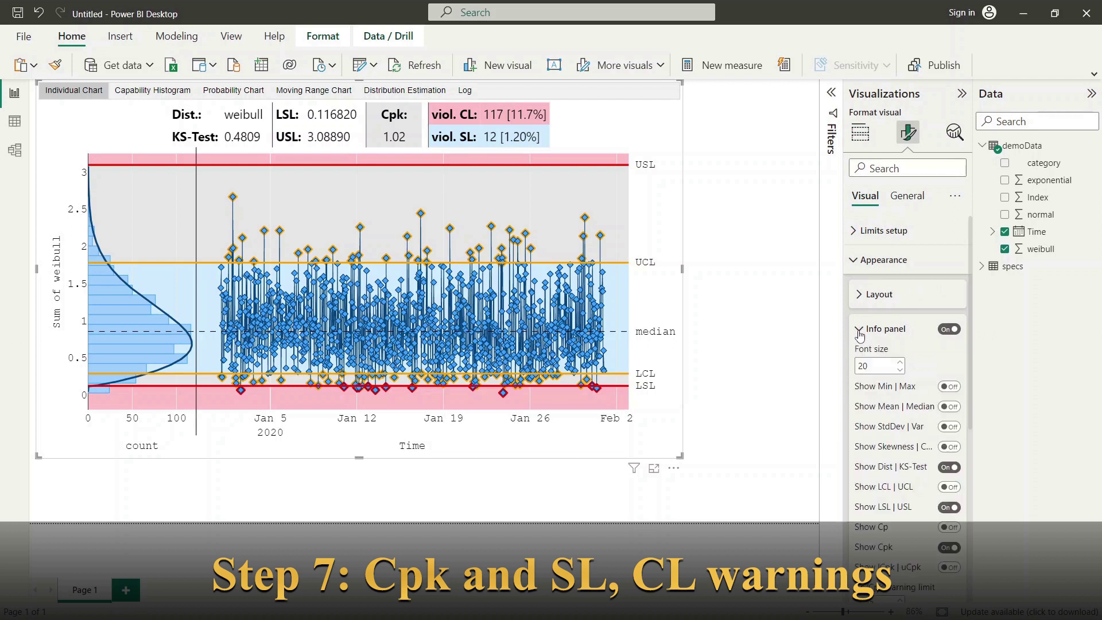
{"action": "scroll", "coordinate": [889, 404], "scroll_direction": "down", "scroll_amount": 1}
{"action": "scroll", "coordinate": [890, 405], "scroll_direction": "down", "scroll_amount": 9}
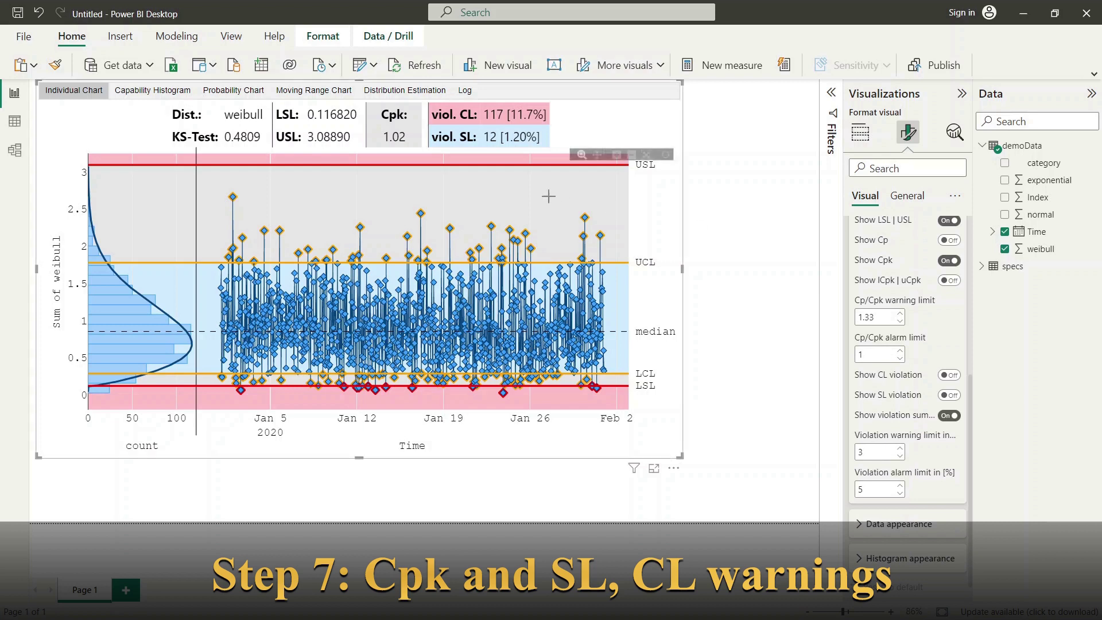
{"action": "mouse_move", "coordinate": [400, 143]}
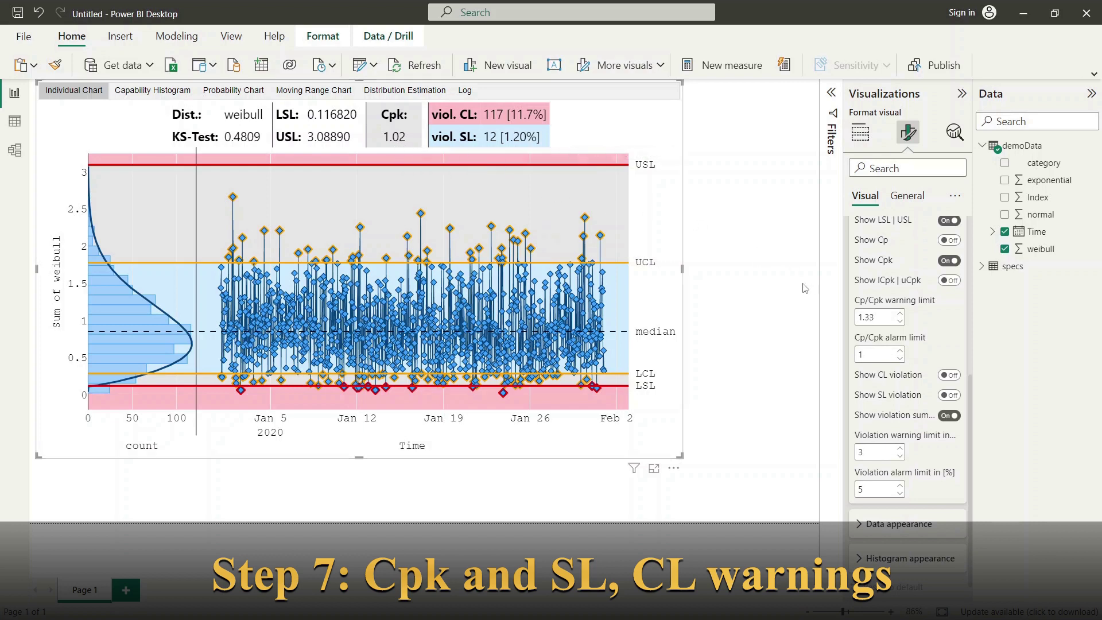
Step: Begin editing the 1.33 Cp/Cpk warning limit by deleting its last digit
{"action": "left_click", "coordinate": [882, 316]}
{"action": "left_click", "coordinate": [882, 316]}
{"action": "key", "text": "BackSpace"}
{"action": "key", "text": "BackSpace"}
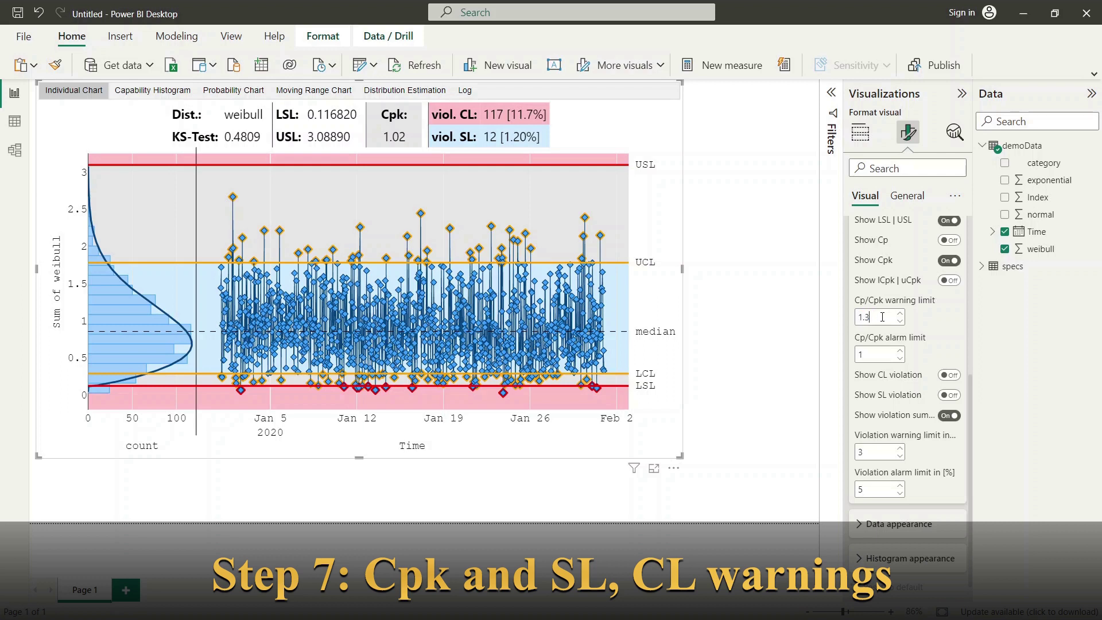